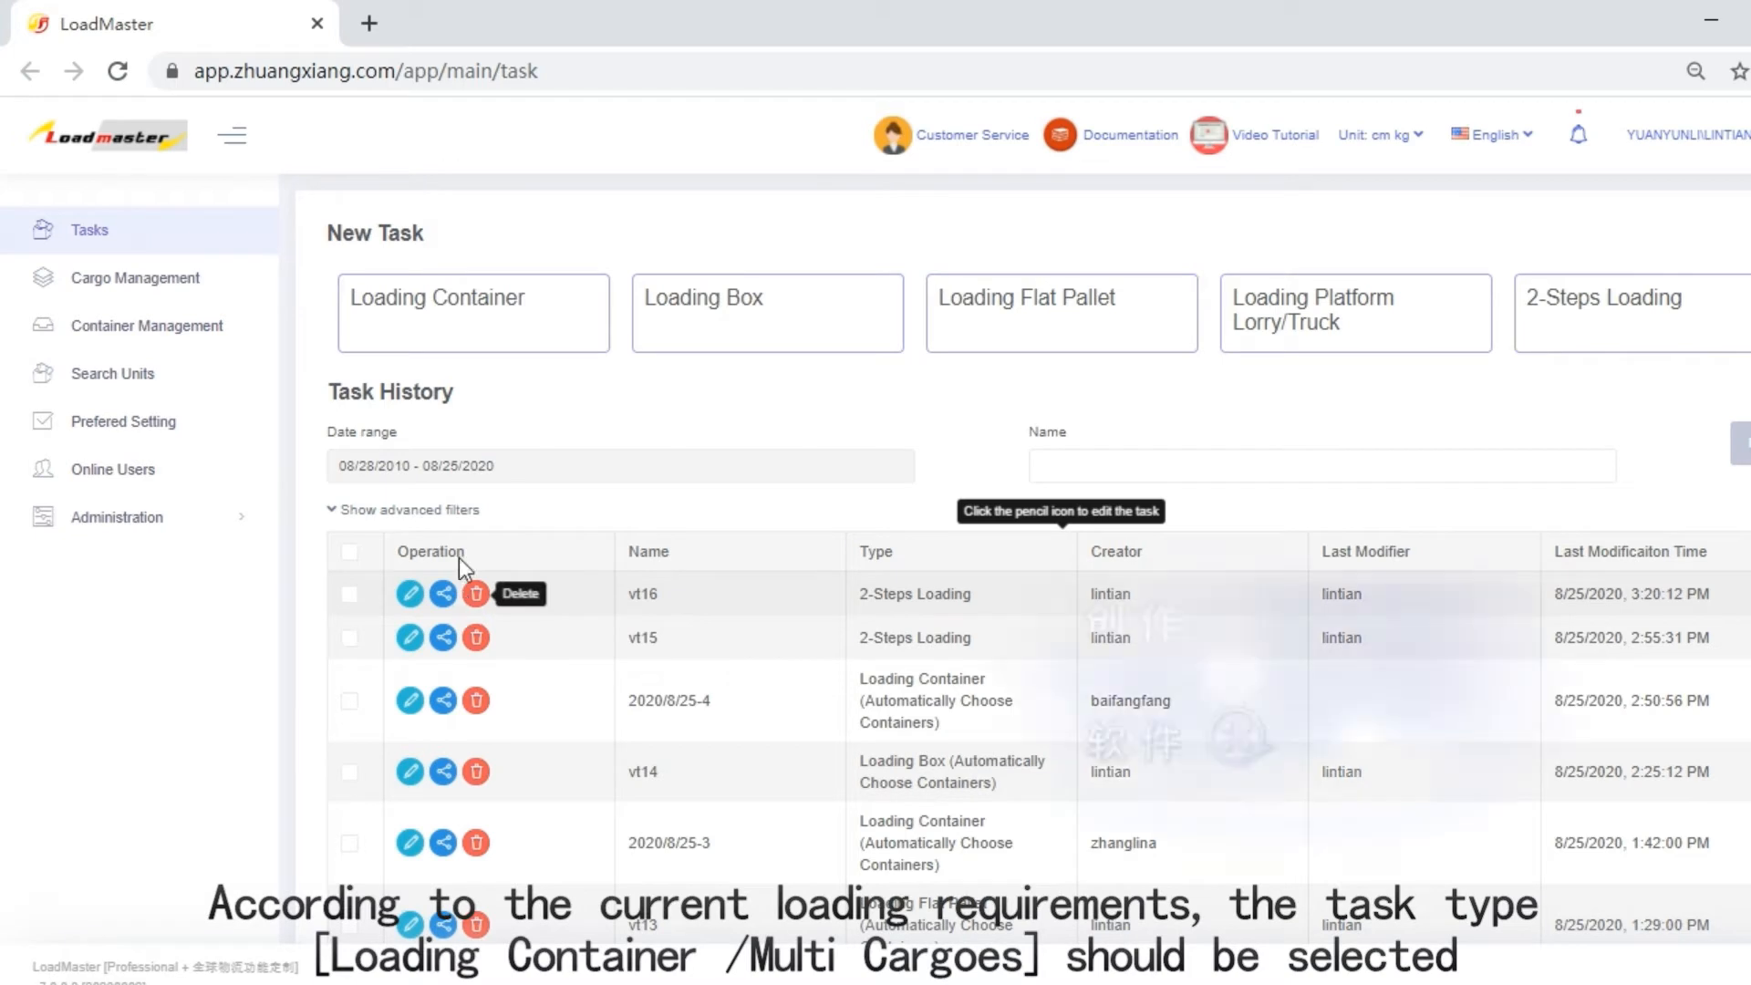
Create a Loading Container task for multiple cargoes and name it vt17.
{"action": "mouse_move", "coordinate": [411, 342]}
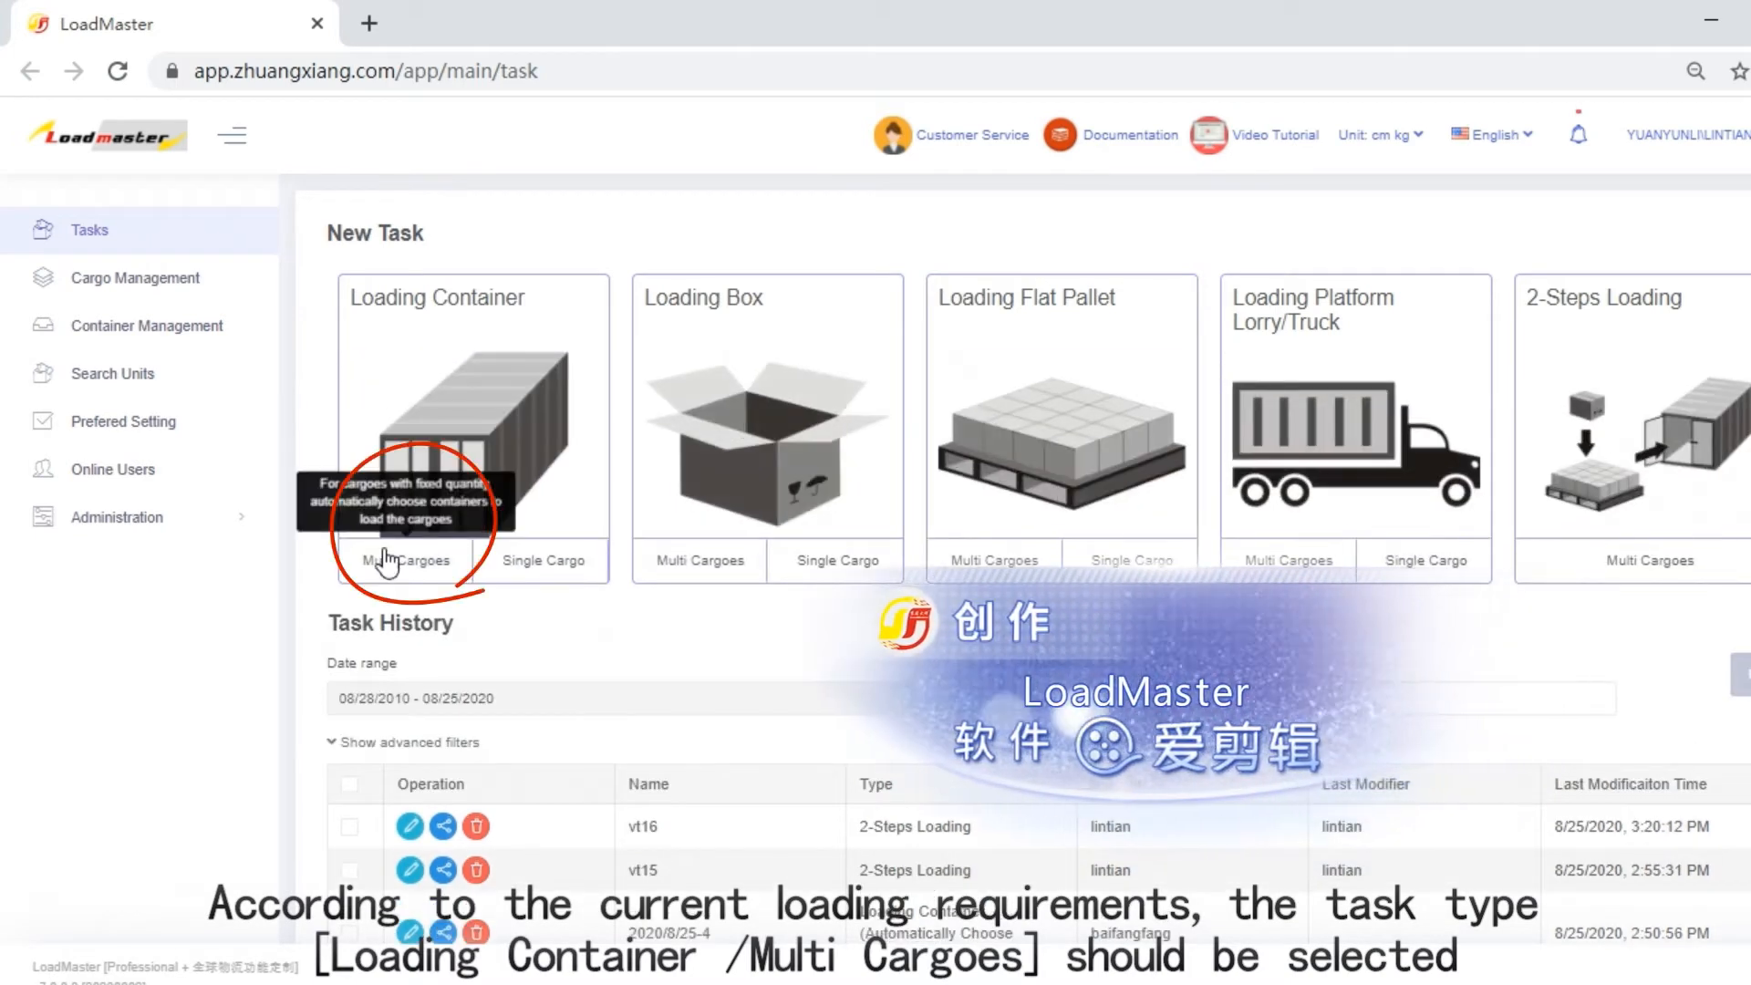
{"action": "left_click", "coordinate": [386, 549]}
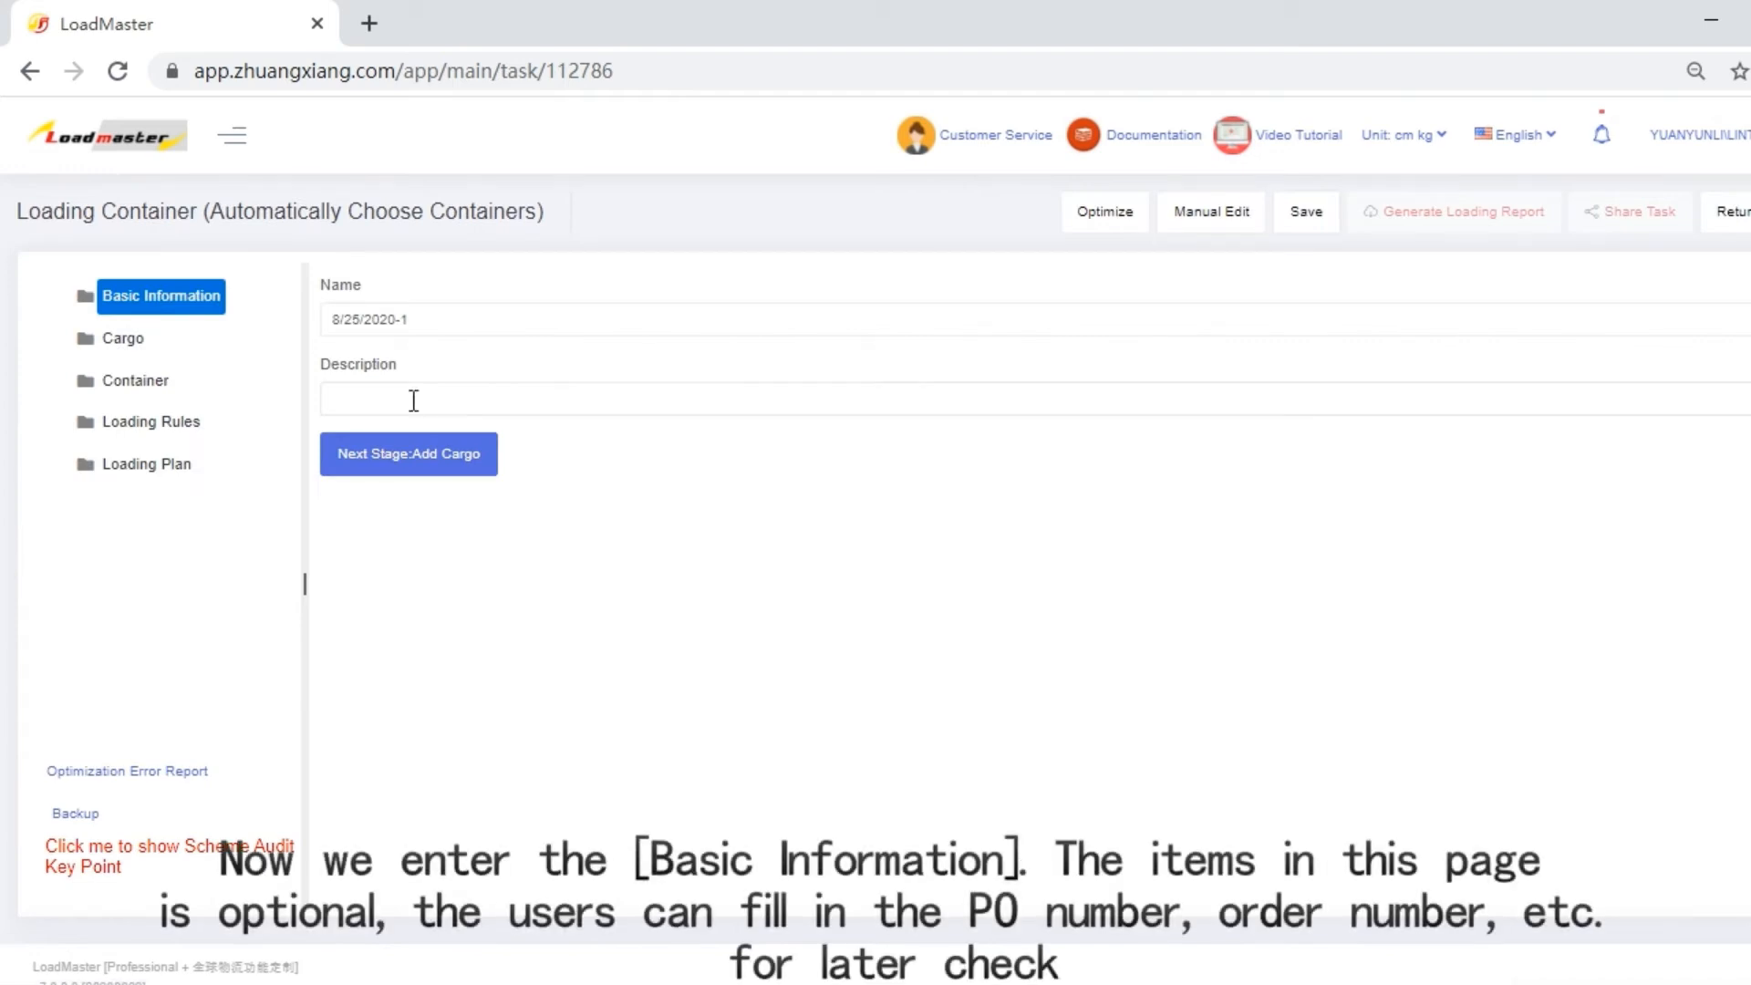
{"action": "left_click", "coordinate": [497, 333]}
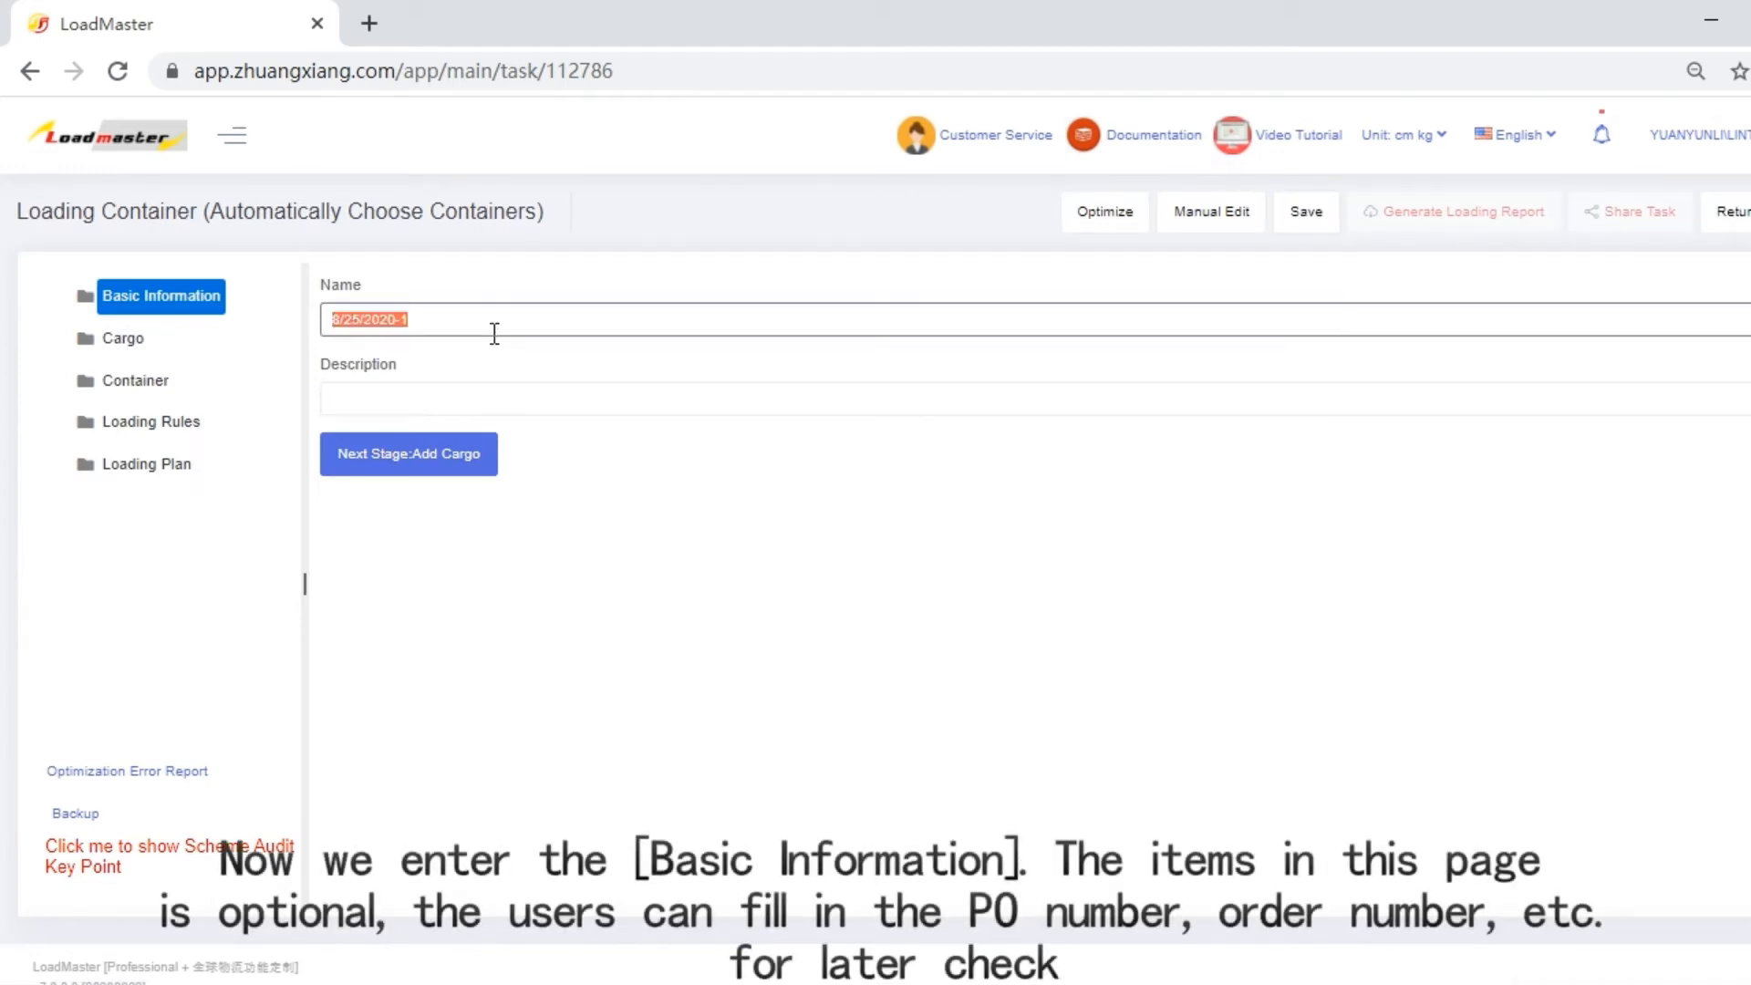
{"action": "type", "text": "vt17"}
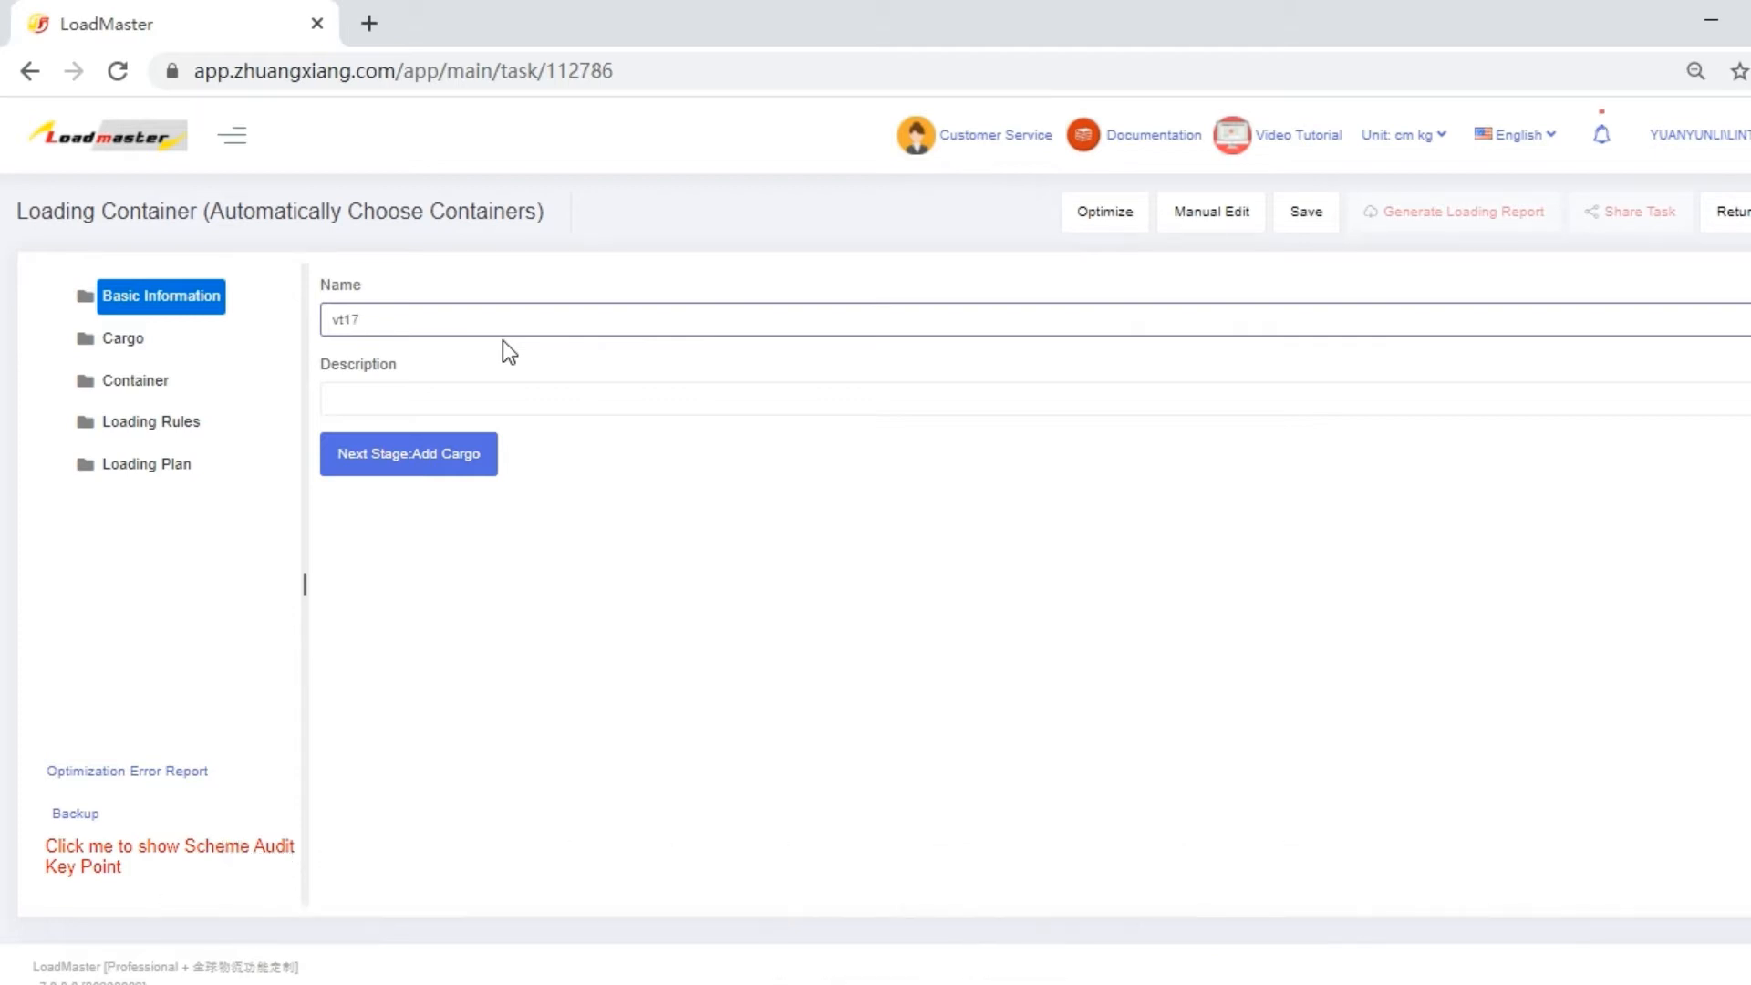
Proceed to the cargo stage, download the Excel cargo import template and open the downloaded file in Excel.
{"action": "left_click", "coordinate": [401, 456]}
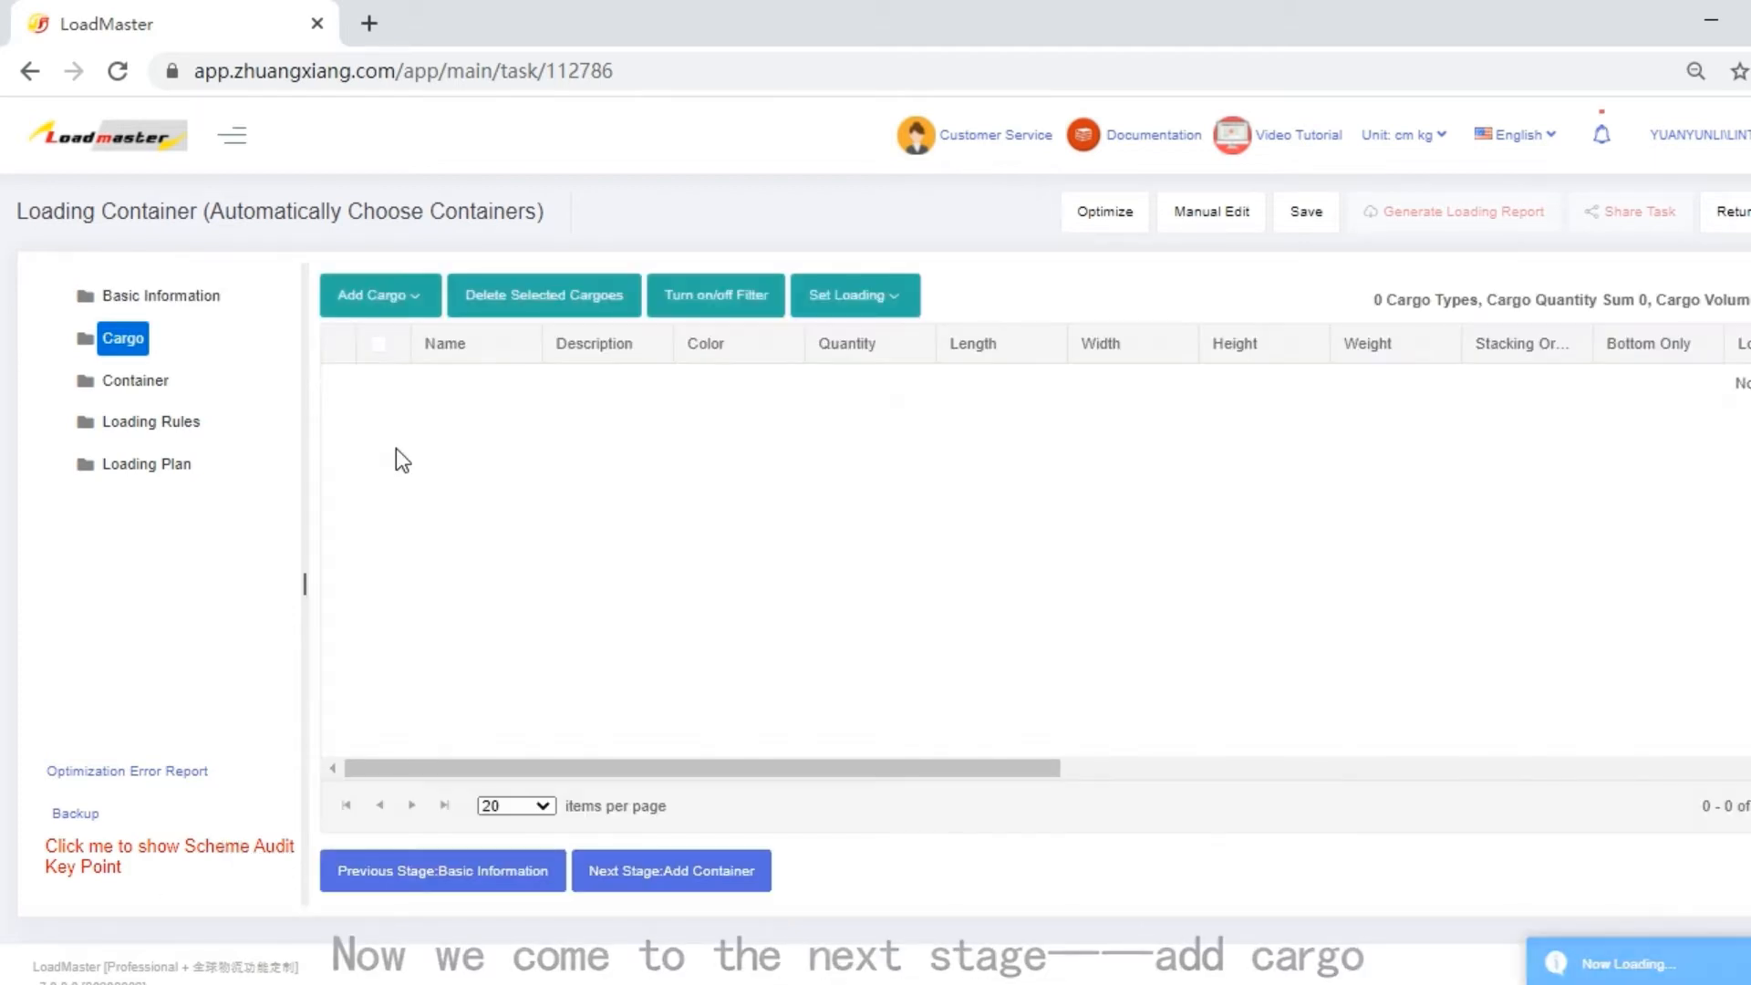
{"action": "left_click", "coordinate": [374, 294]}
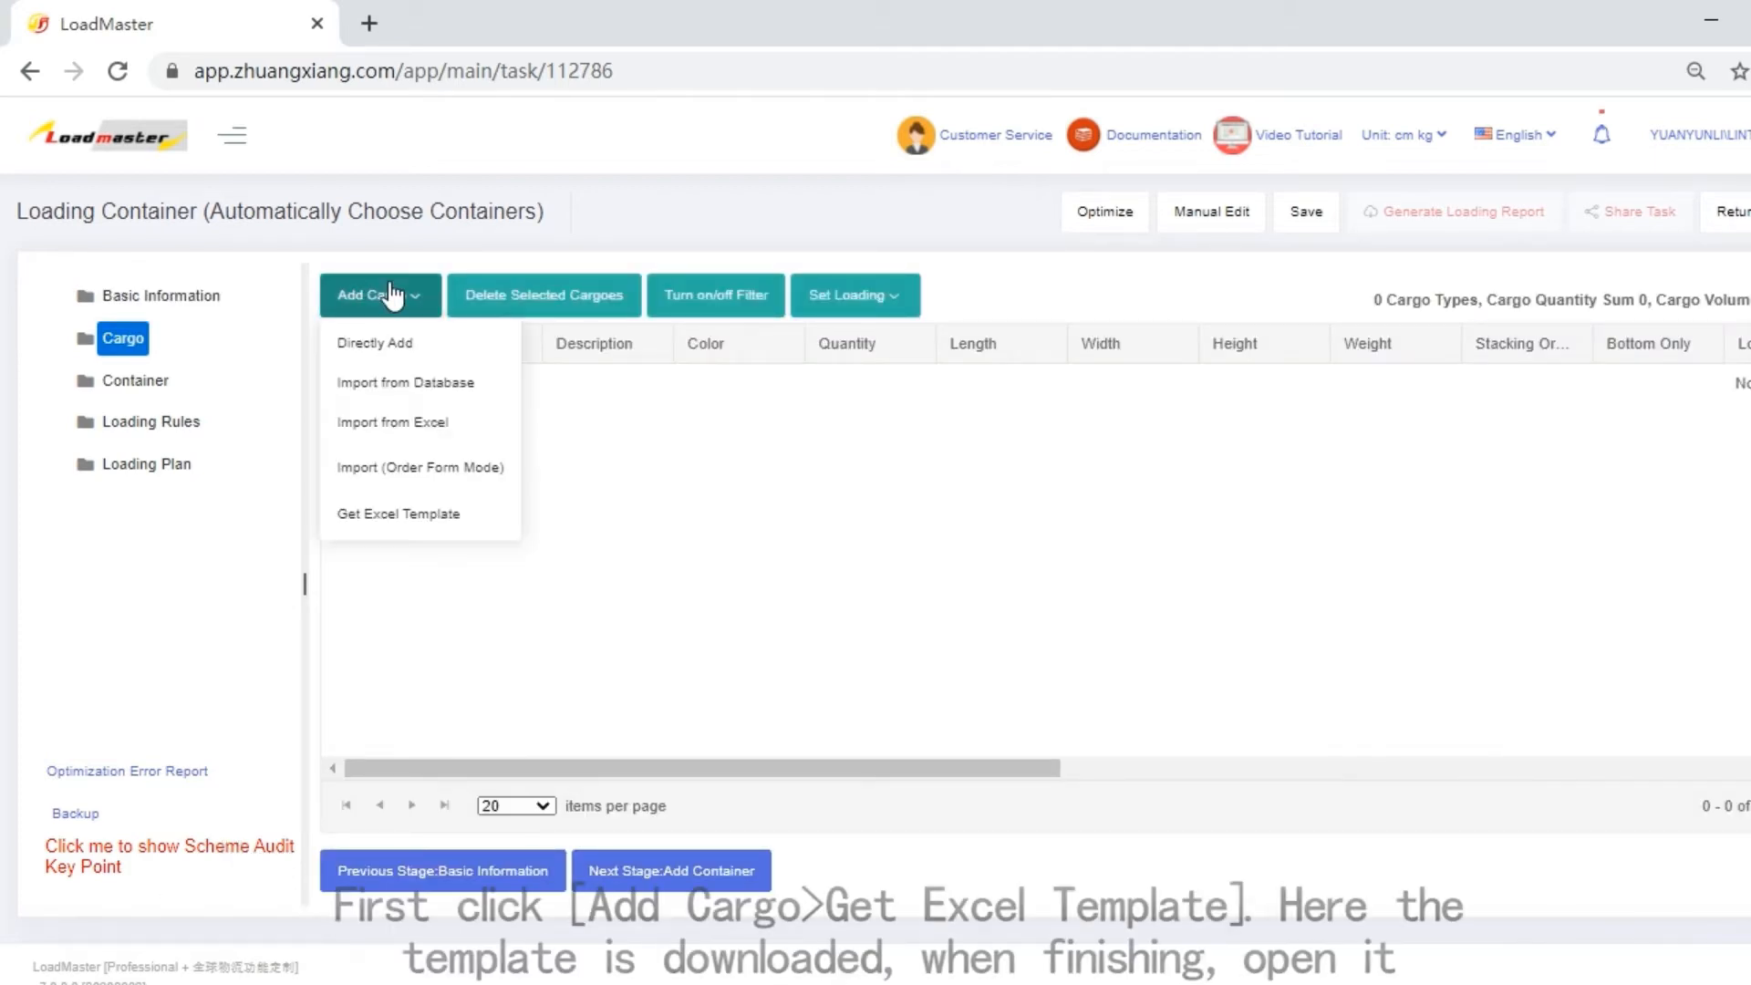
{"action": "left_click", "coordinate": [427, 515]}
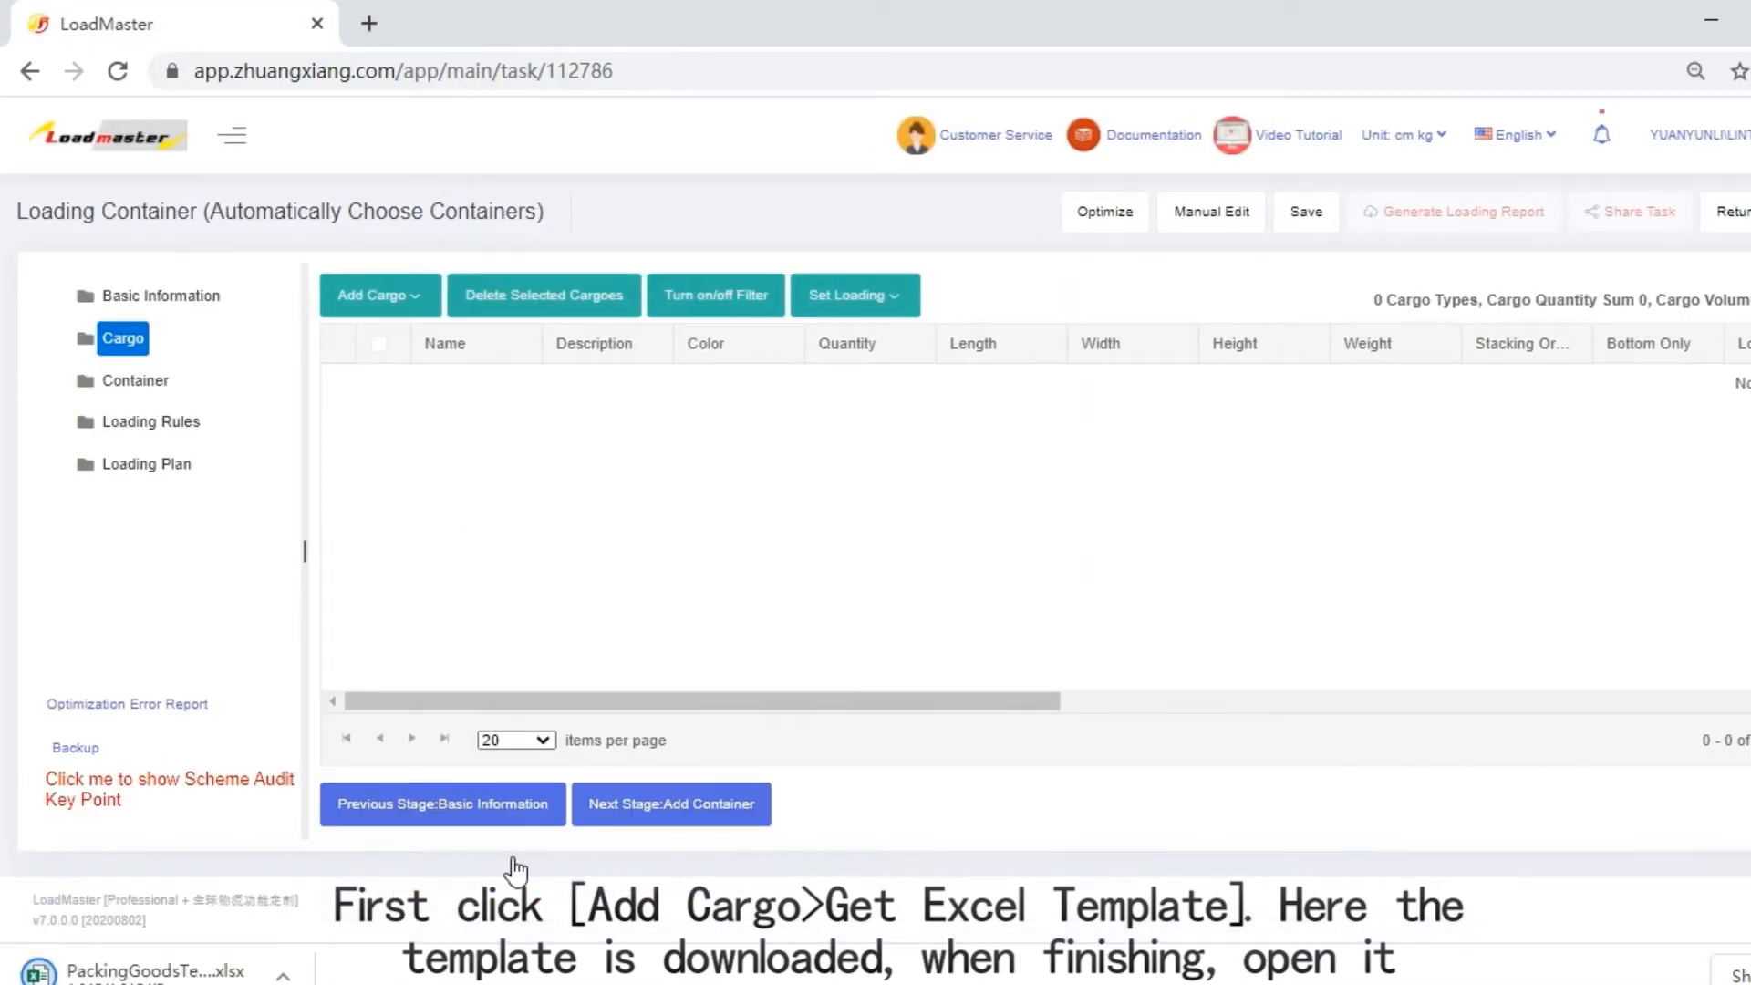
{"action": "left_click", "coordinate": [173, 976]}
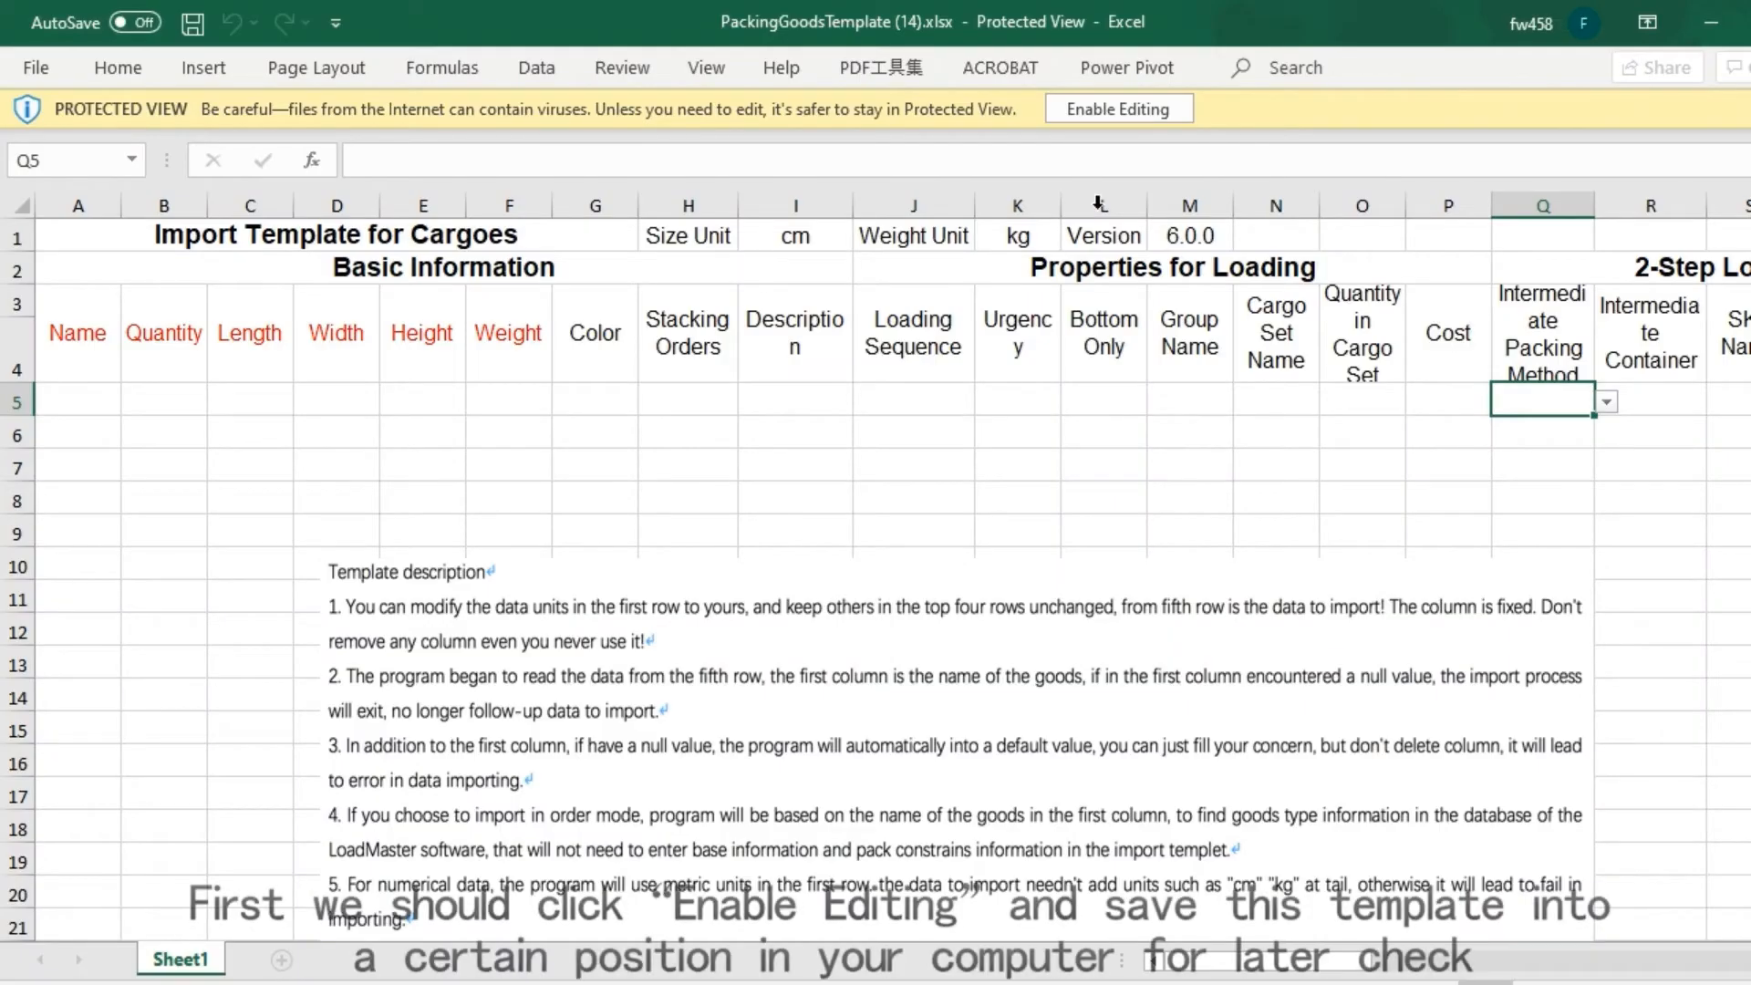
Enable editing of the template workbook and save it as PackingGoodsTemplate (14) to the desktop folder (桌面).
{"action": "left_click", "coordinate": [1124, 110]}
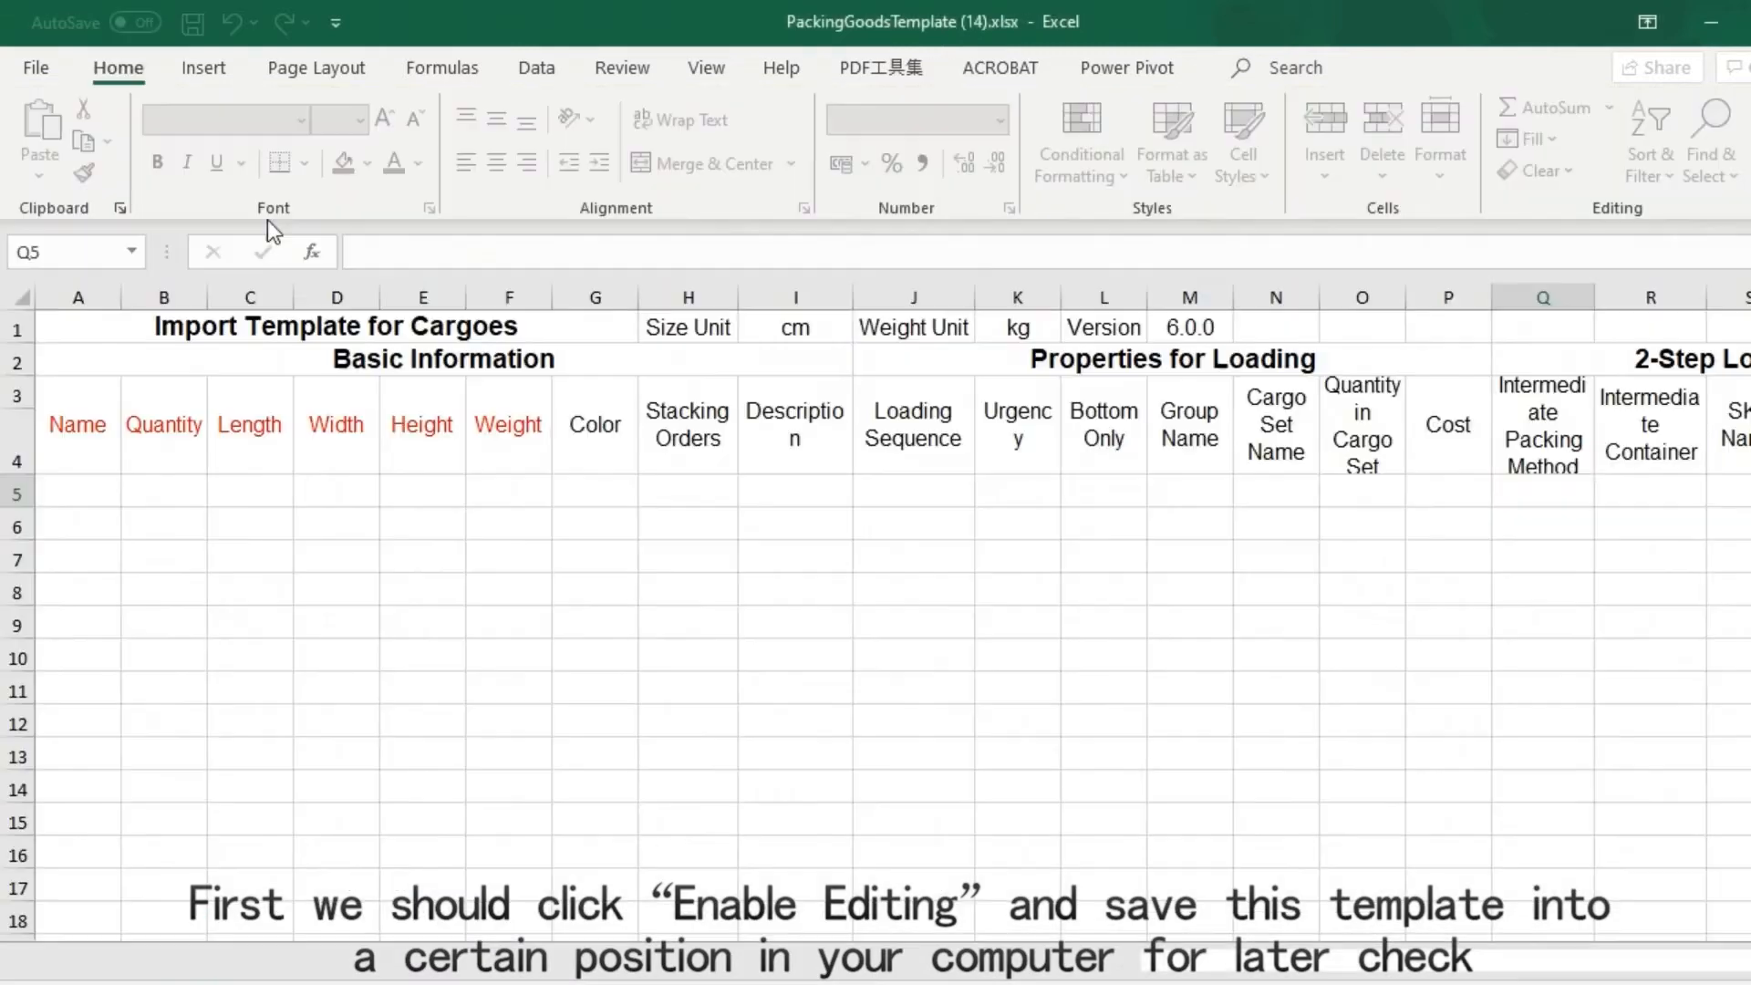
{"action": "left_click", "coordinate": [20, 75]}
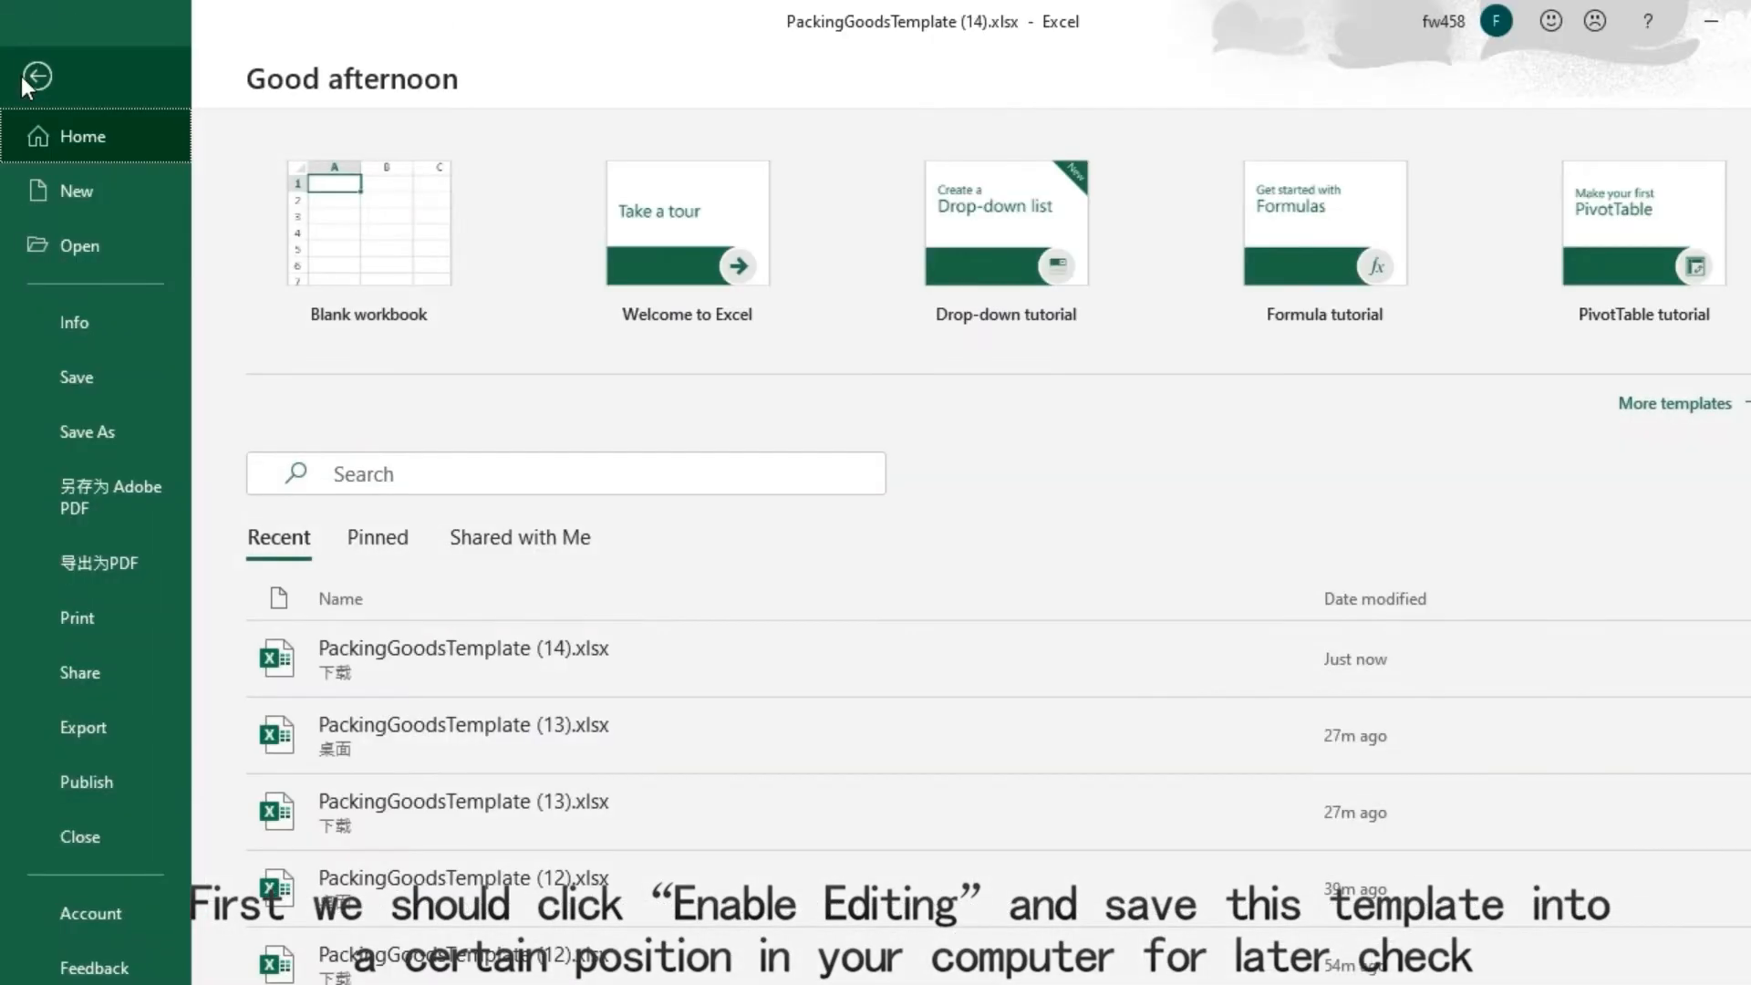
{"action": "left_click", "coordinate": [70, 425]}
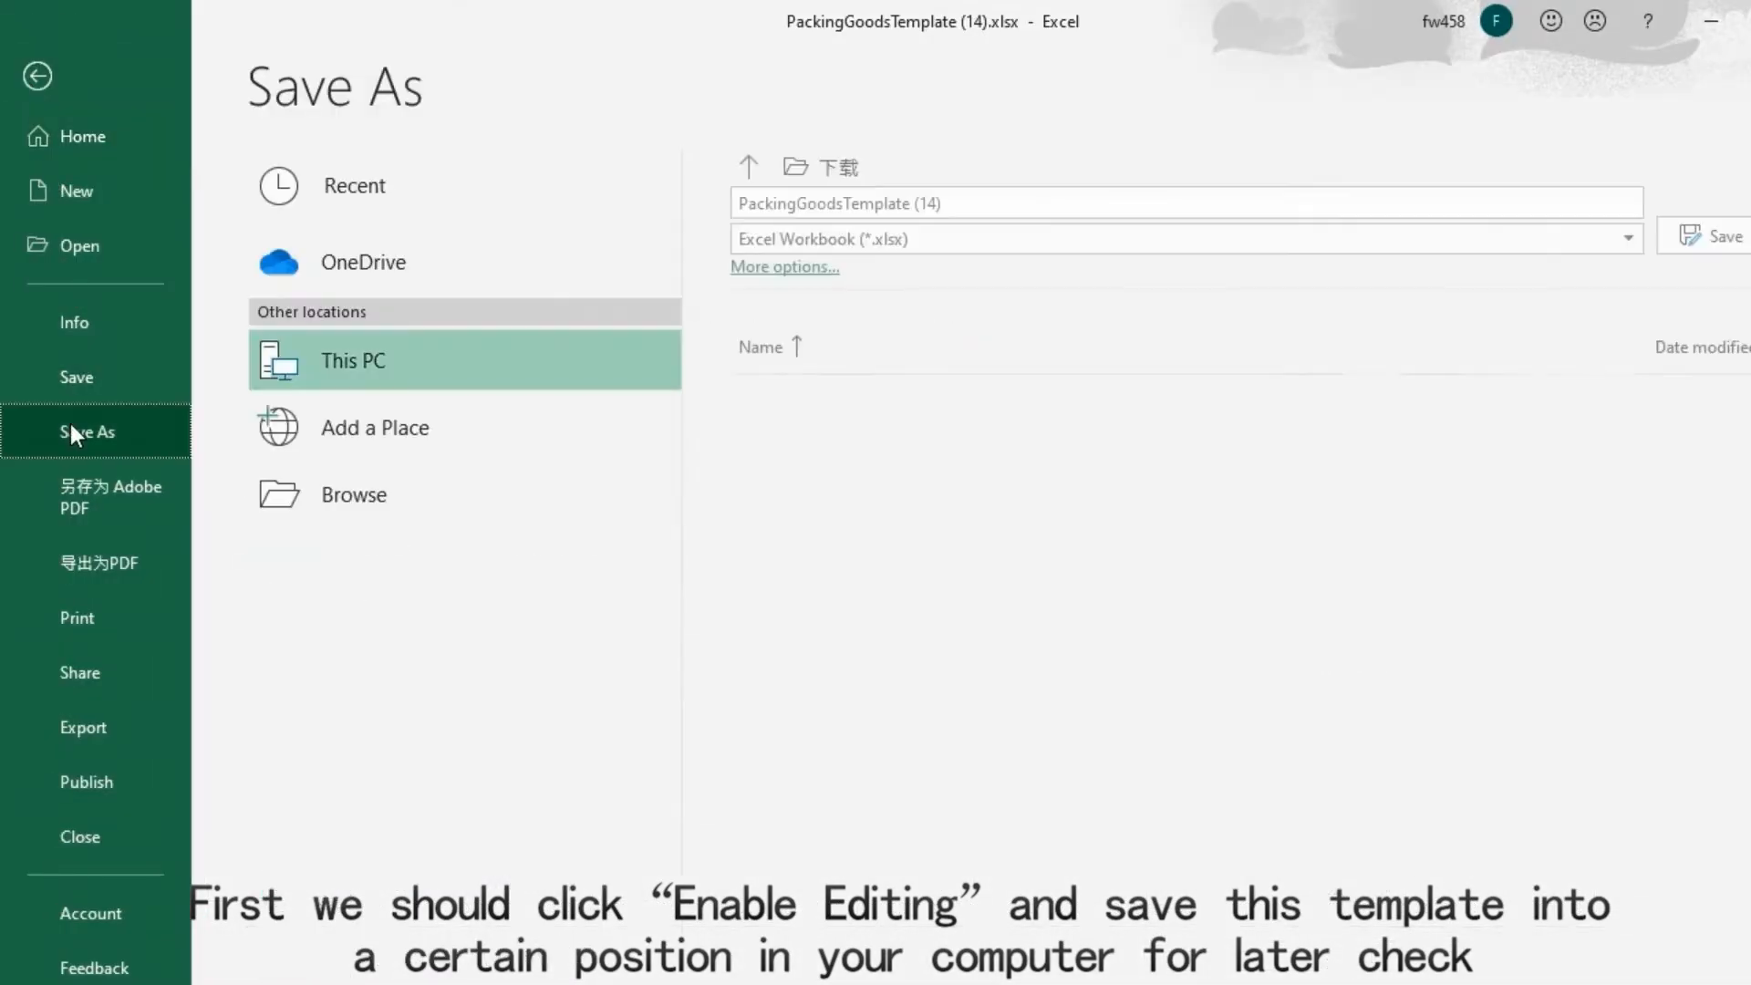
{"action": "left_click", "coordinate": [749, 166]}
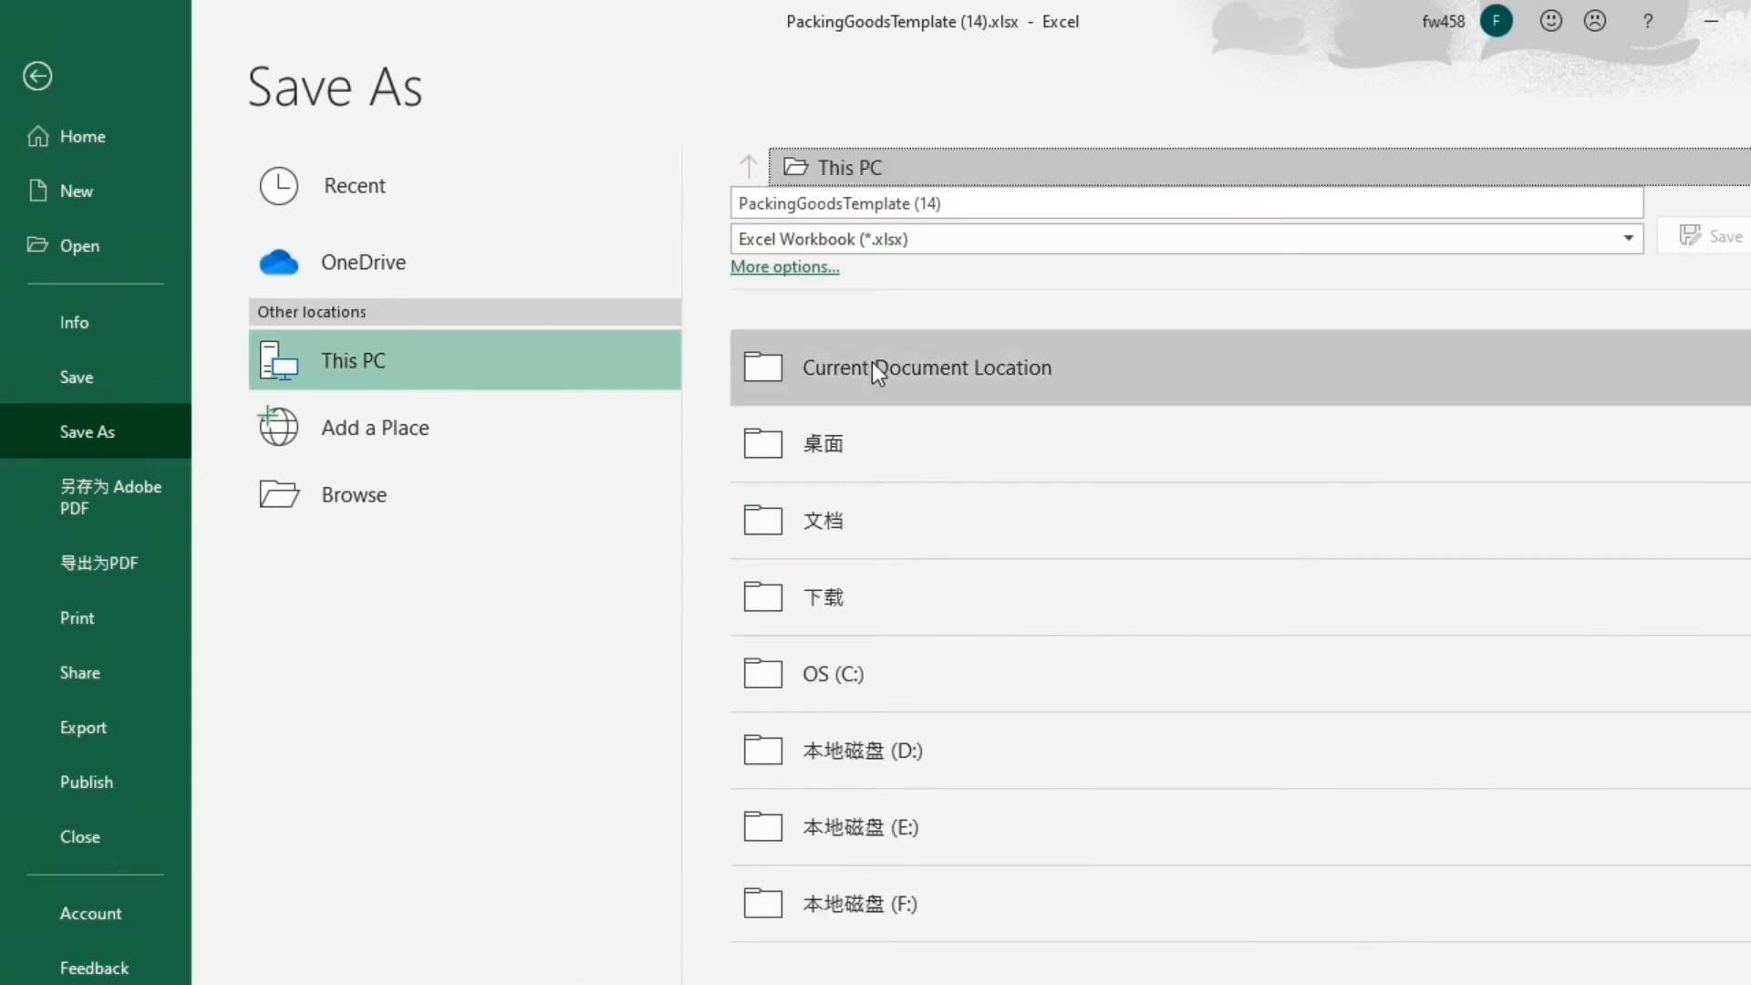
{"action": "left_click", "coordinate": [841, 445]}
{"action": "left_click", "coordinate": [1681, 236]}
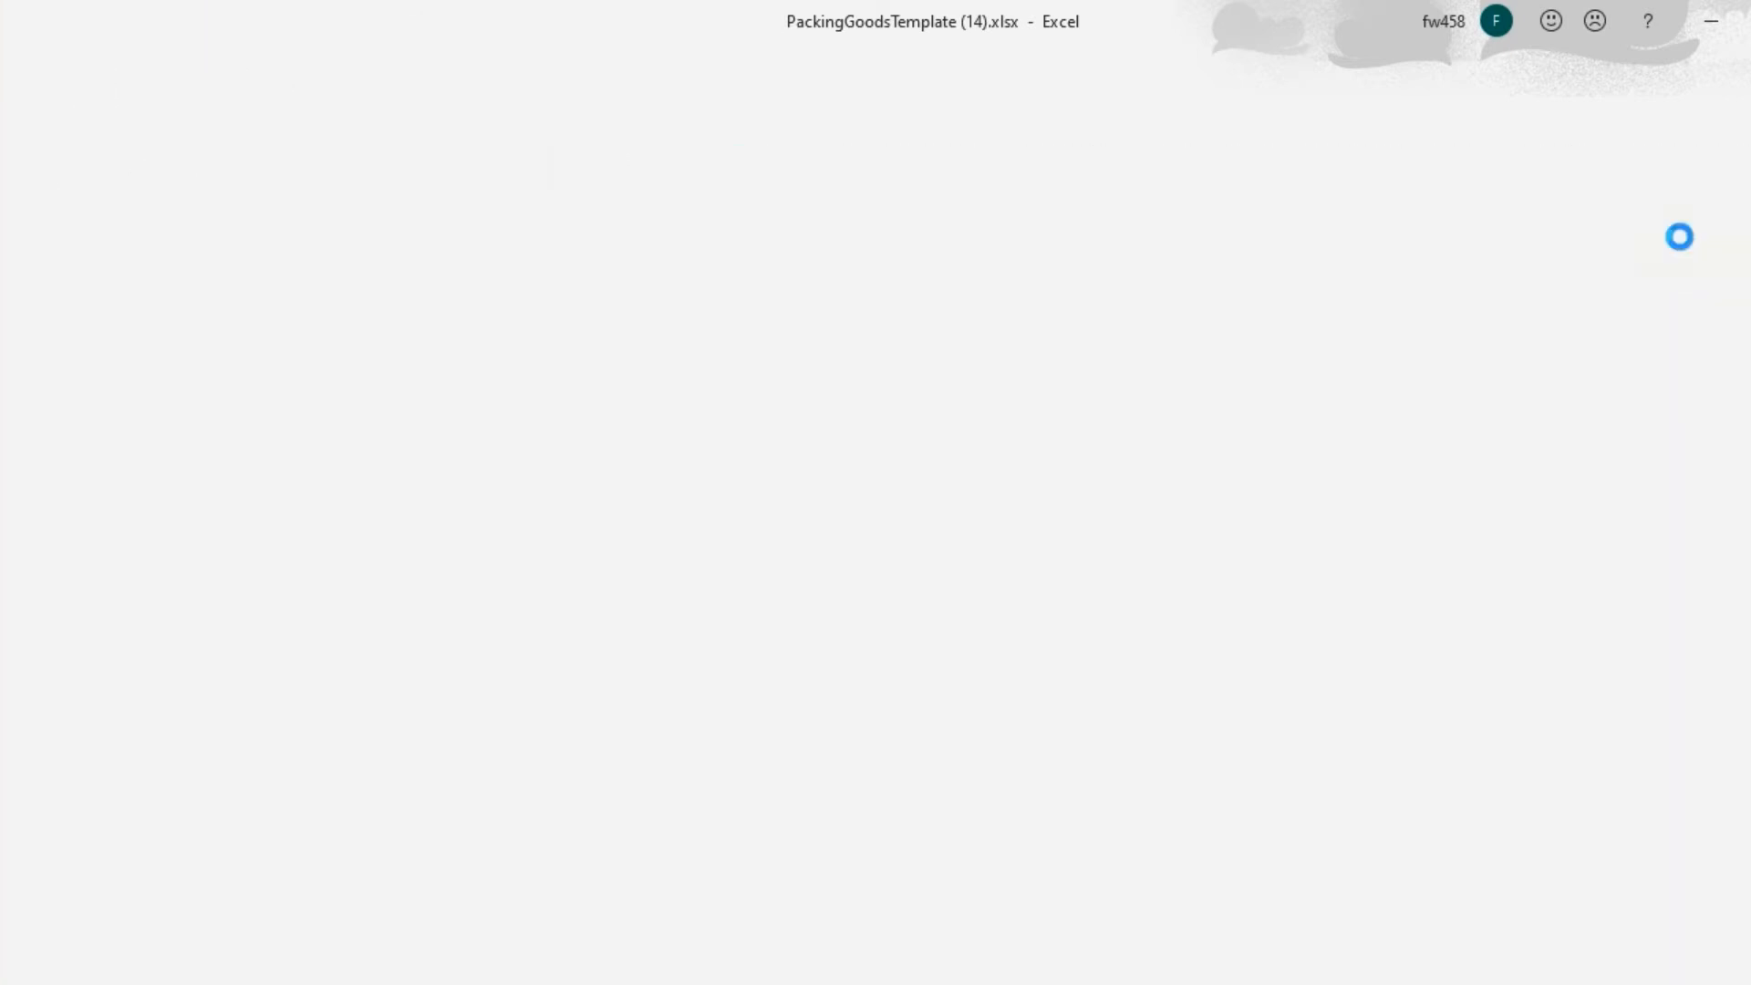
Delete the template description picture beneath the cargo rows.
{"action": "scroll", "coordinate": [436, 672], "scroll_direction": "down", "scroll_amount": 1}
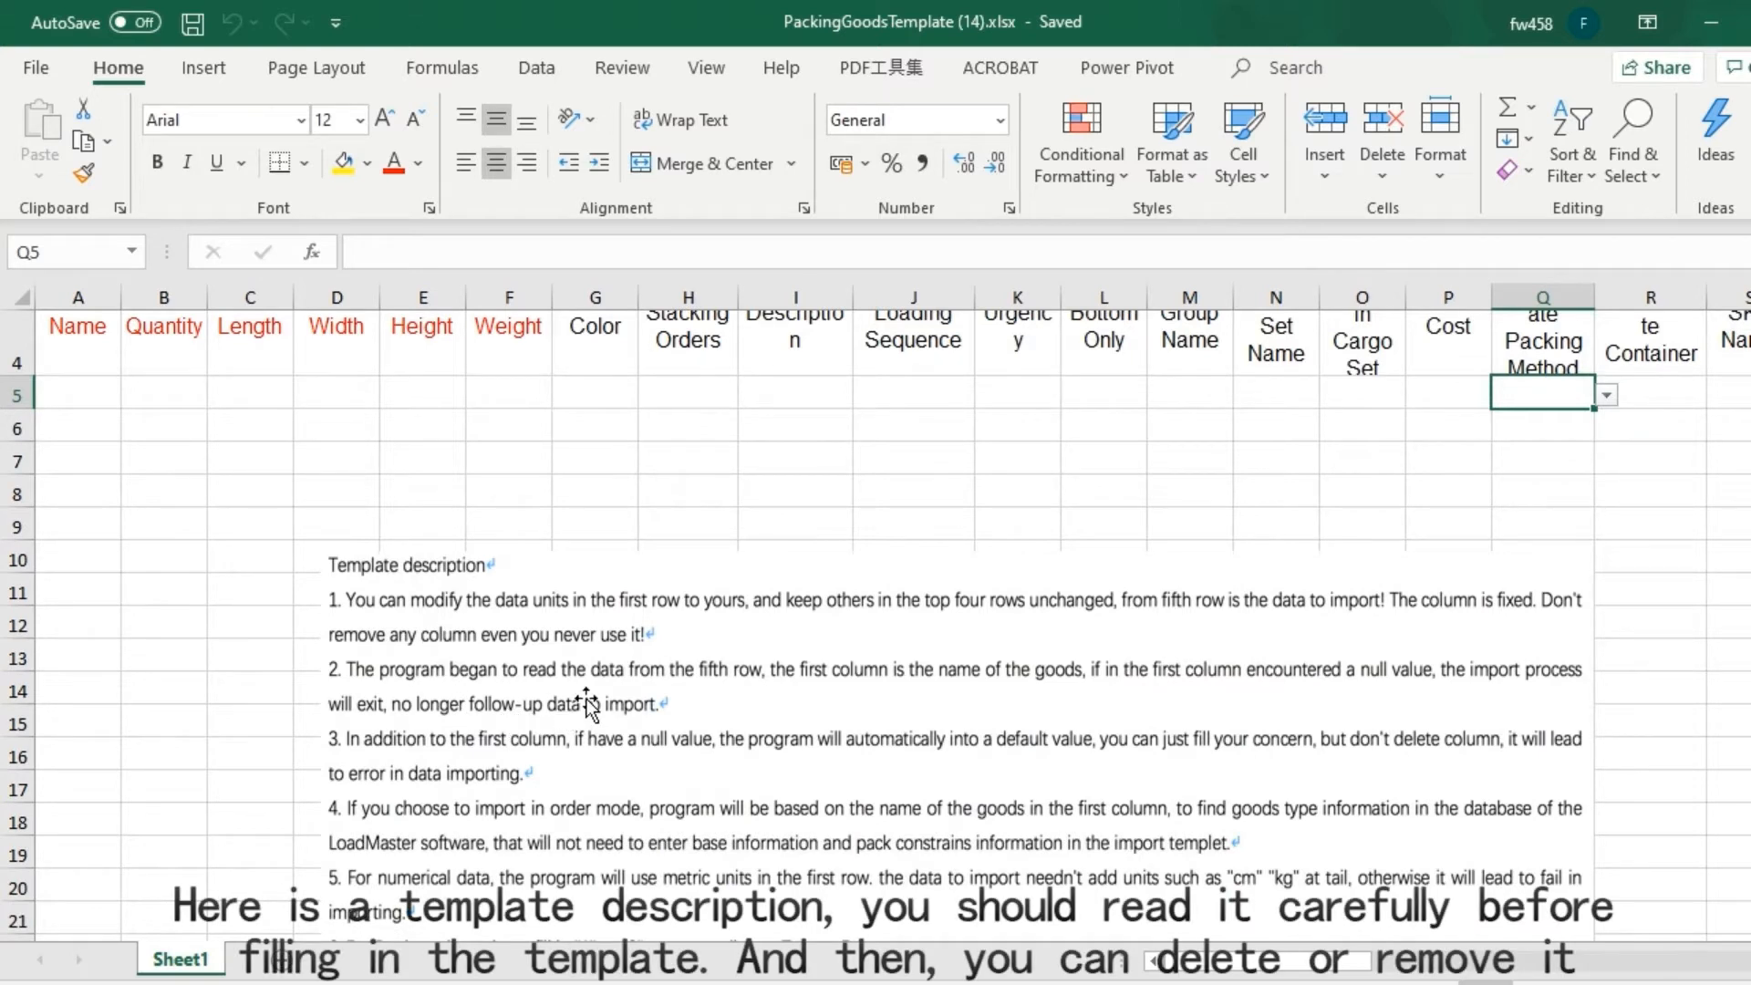
{"action": "scroll", "coordinate": [589, 705], "scroll_direction": "down", "scroll_amount": 1}
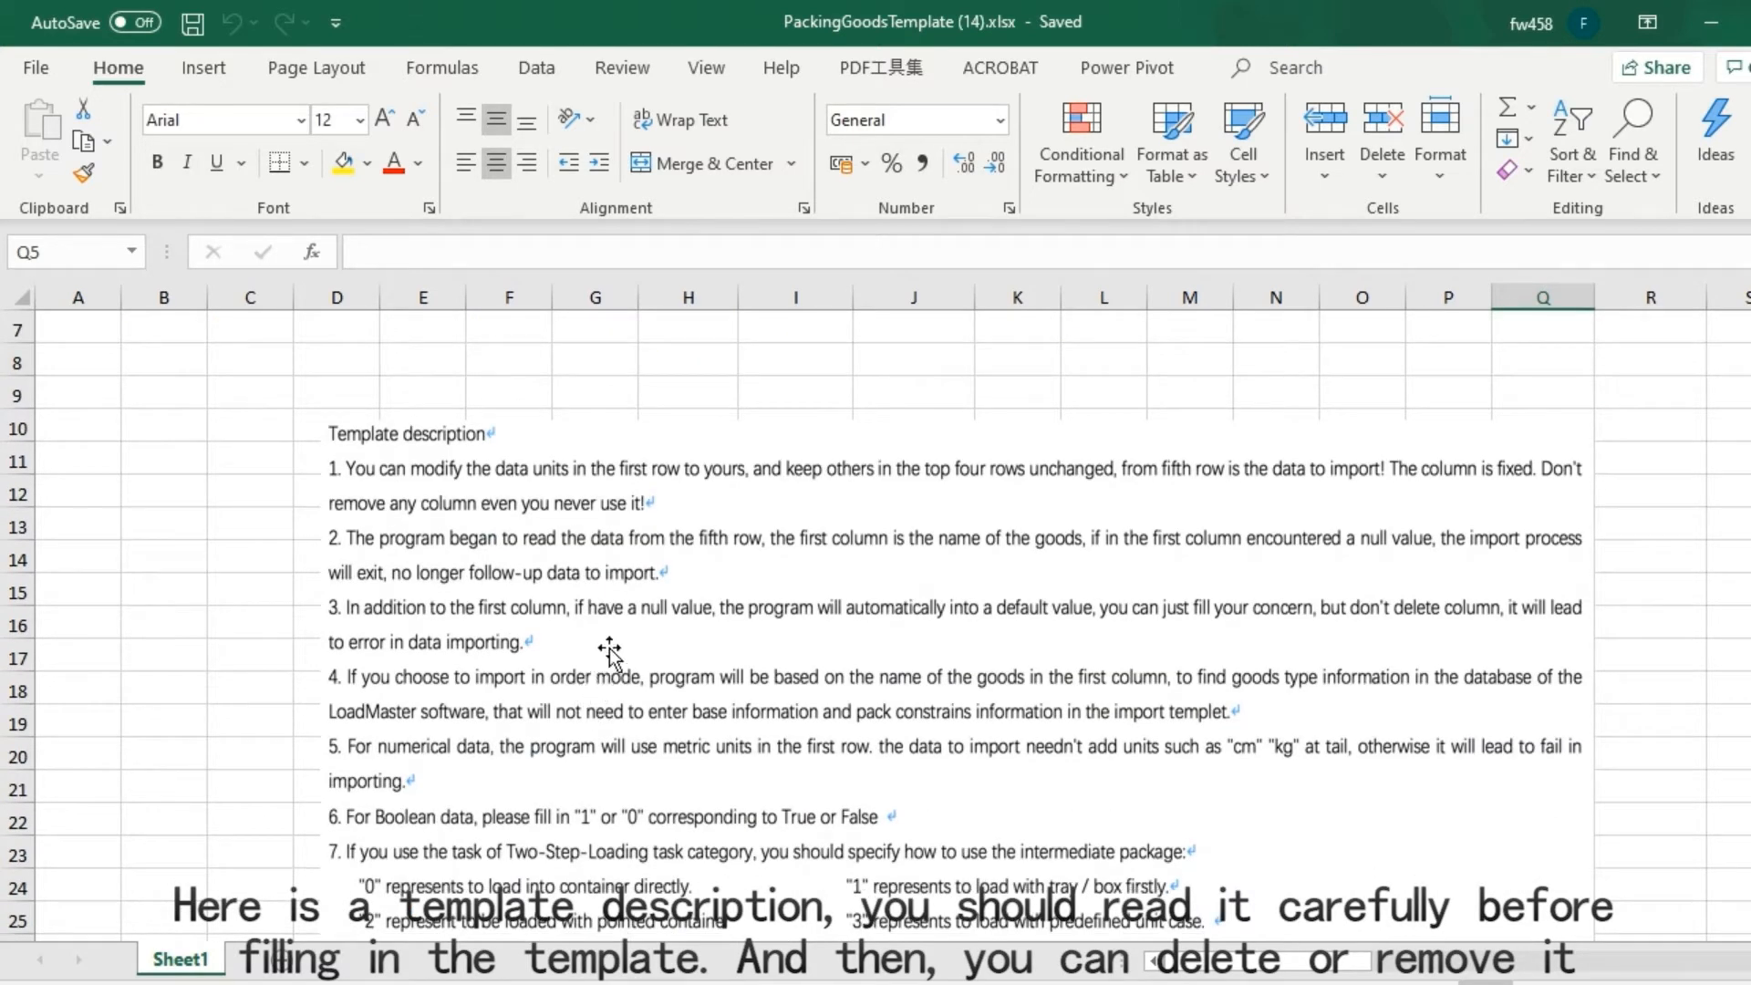
{"action": "left_click", "coordinate": [609, 650]}
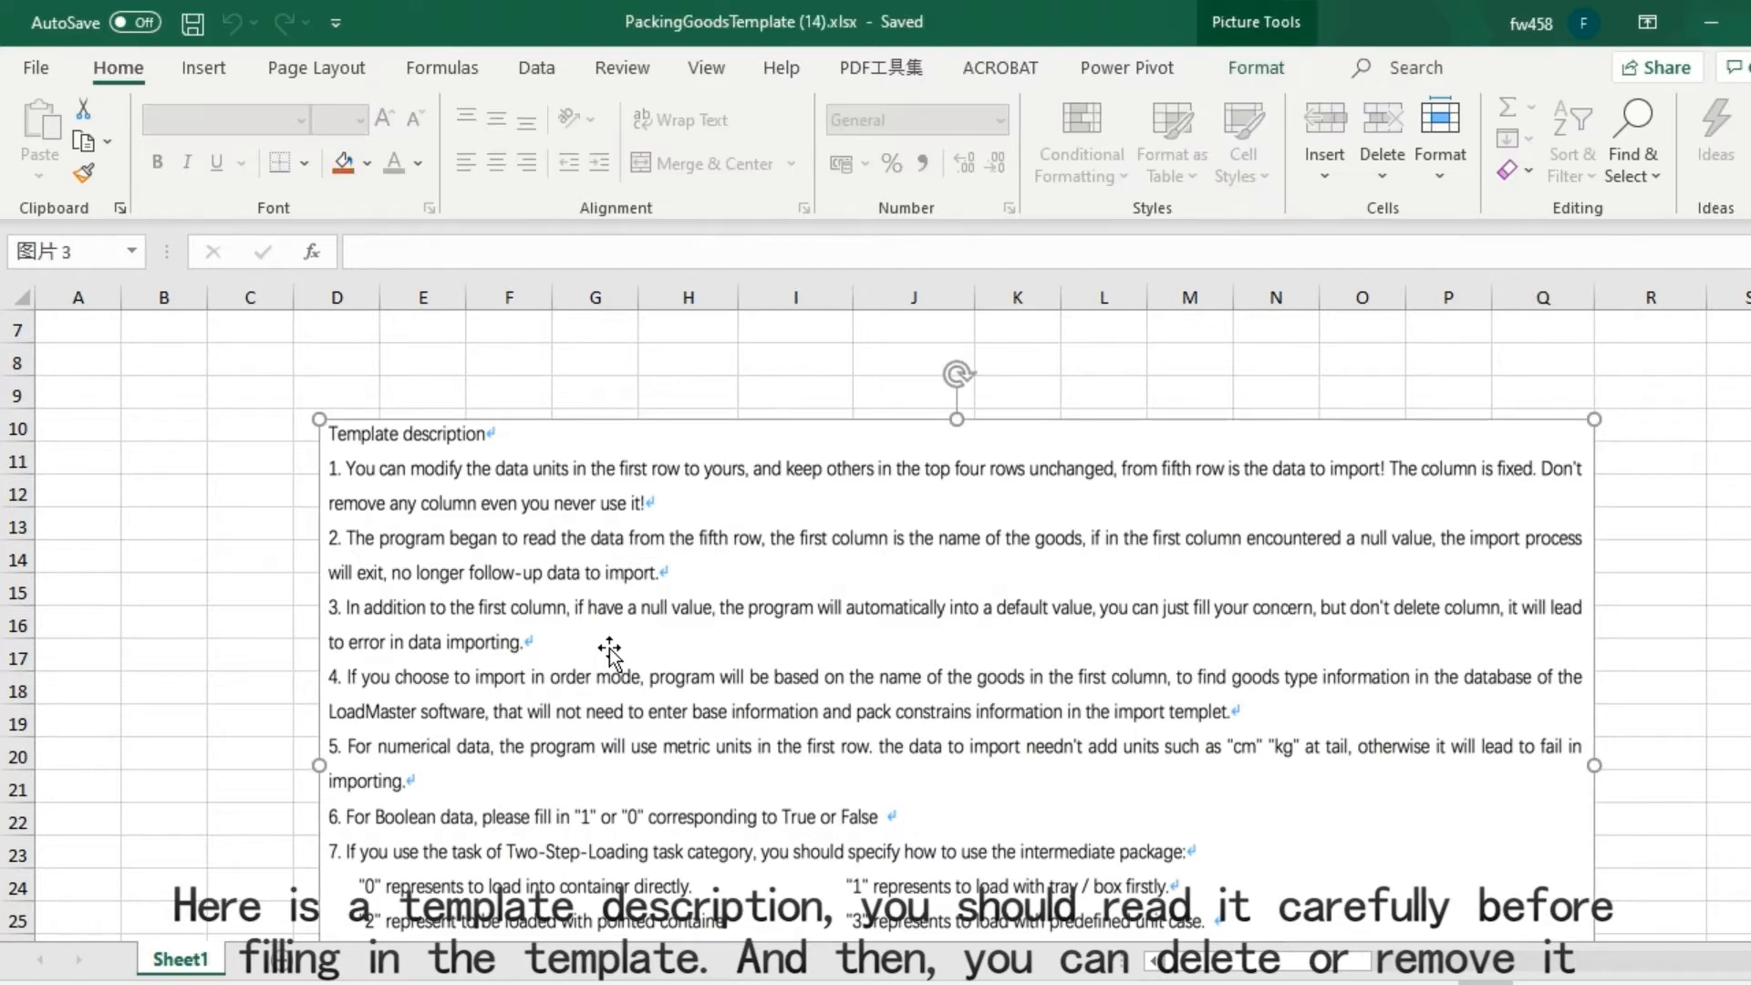
{"action": "key", "text": "Delete"}
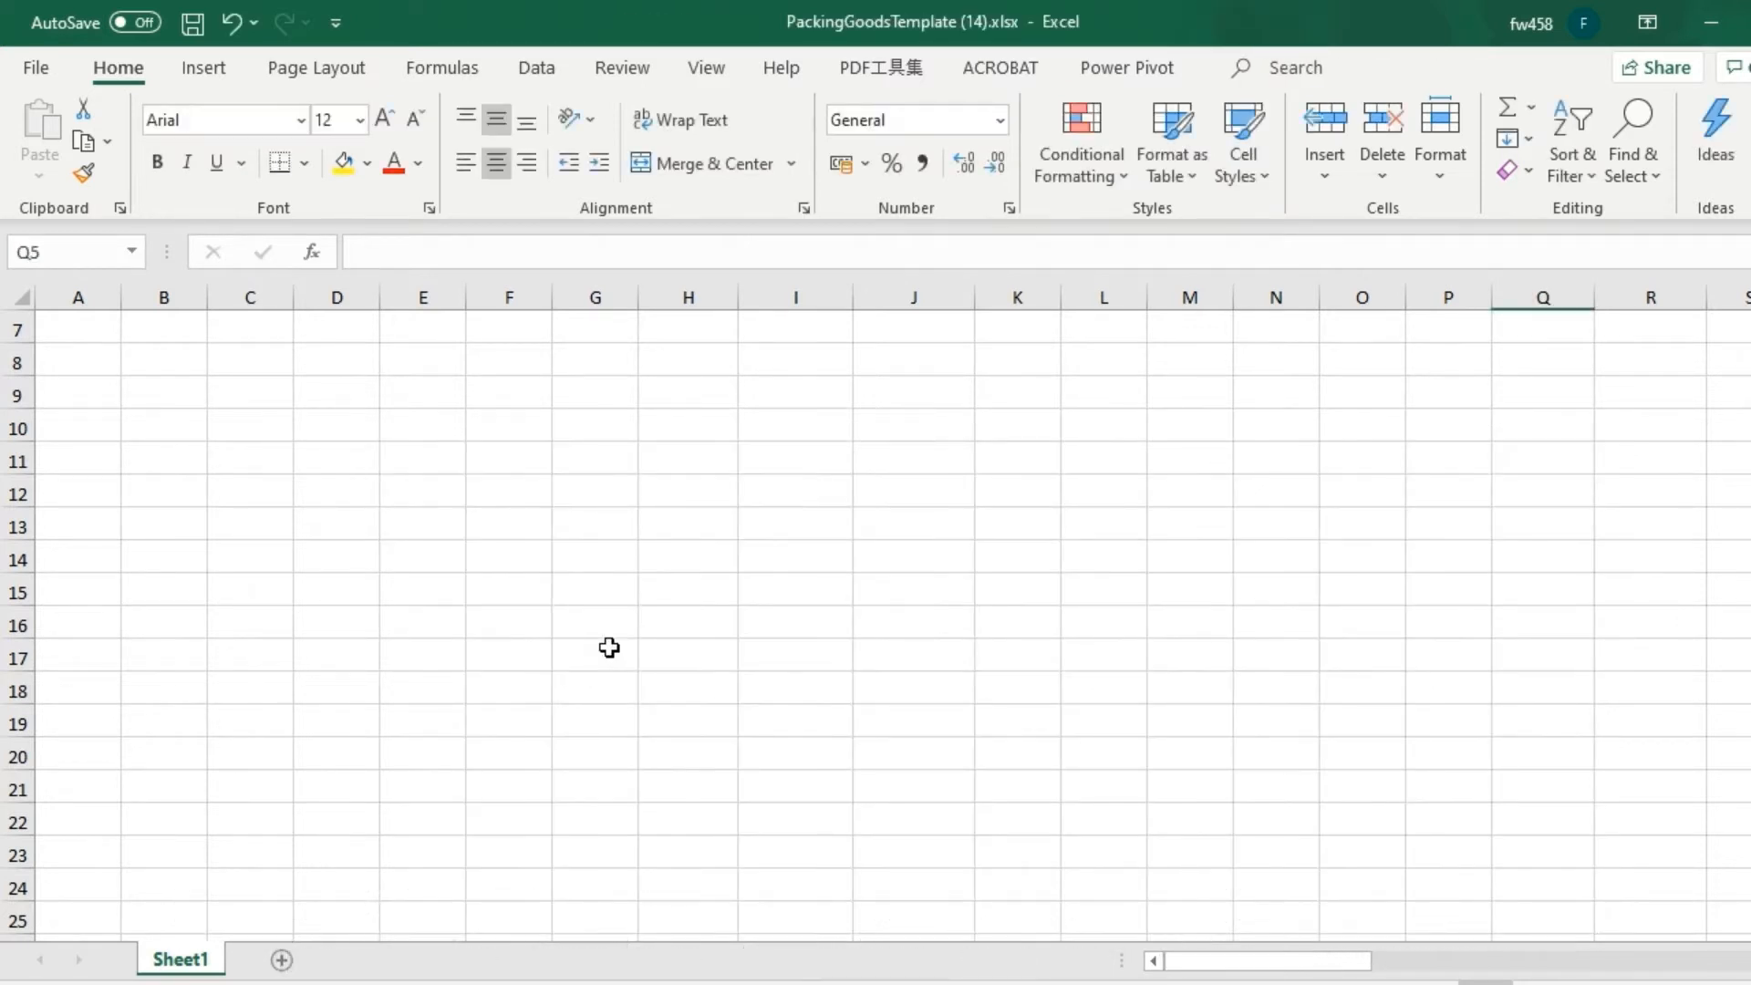
{"action": "scroll", "coordinate": [609, 649], "scroll_direction": "up", "scroll_amount": 2}
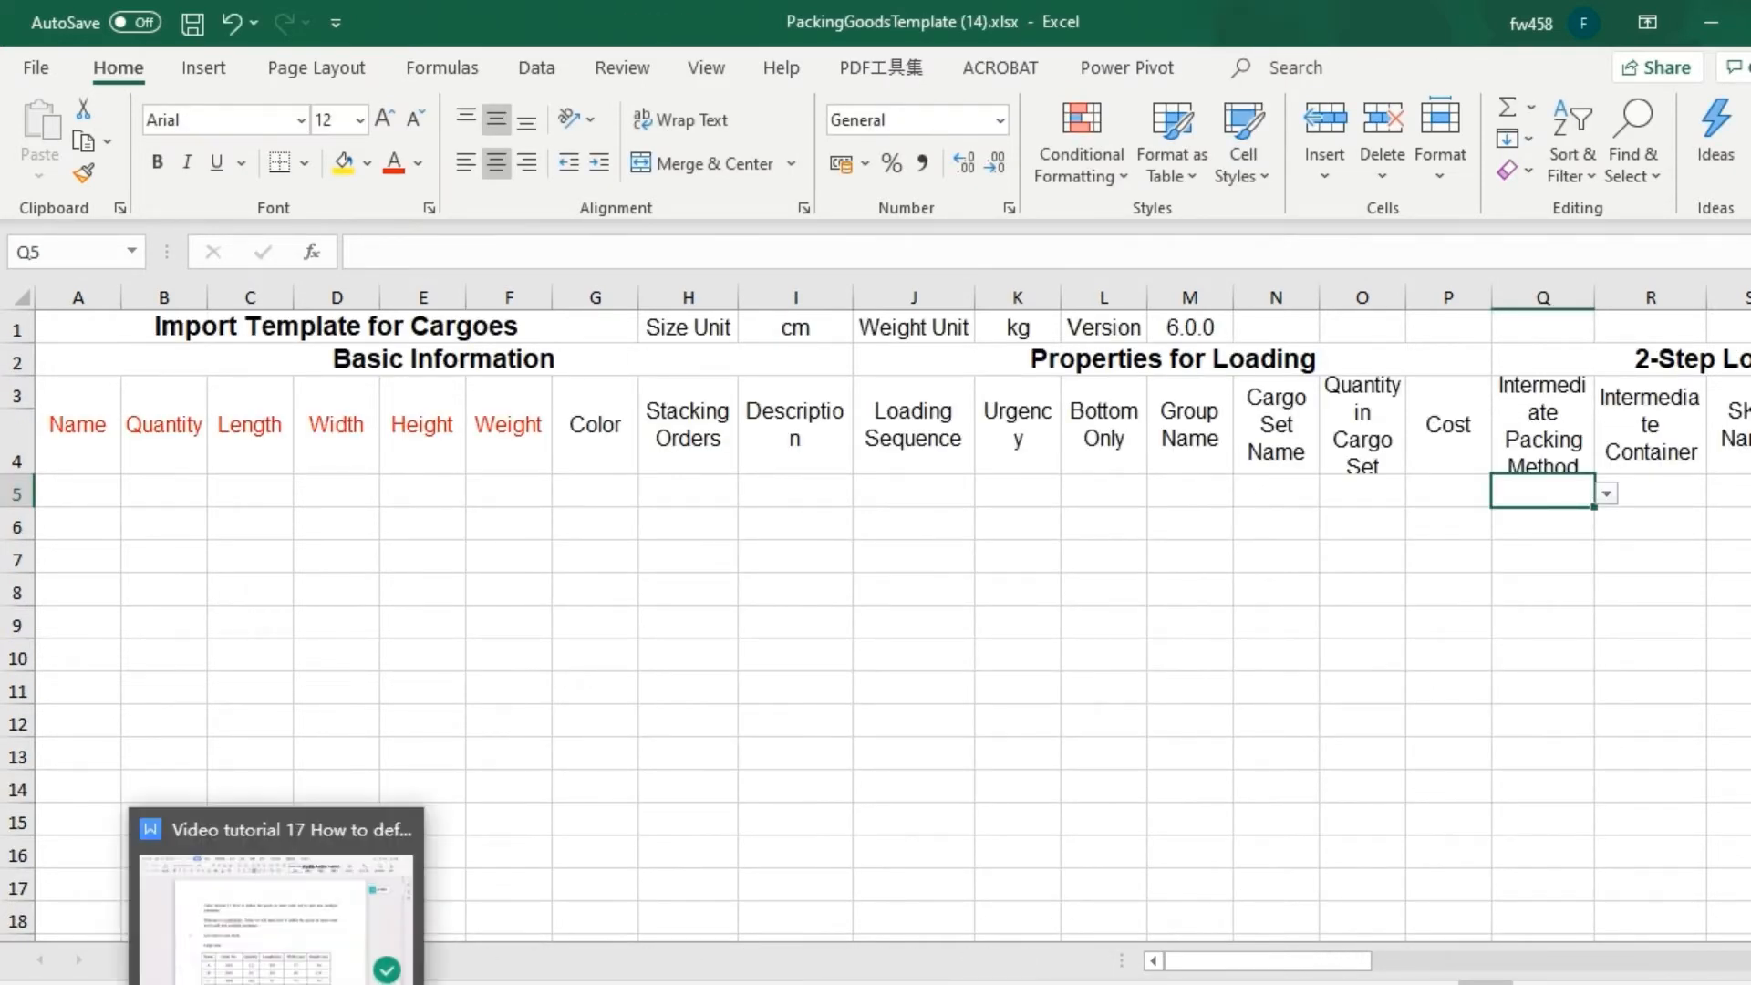
Copy the names, quantities, lengths, widths and heights of cargoes A to K from the Video tutorial 17 document into template rows 5–14.
{"action": "left_click", "coordinate": [264, 889]}
{"action": "mouse_move", "coordinate": [454, 720]}
{"action": "left_mouse_down"}
{"action": "mouse_move", "coordinate": [456, 830]}
{"action": "mouse_move", "coordinate": [476, 794]}
{"action": "left_mouse_up"}
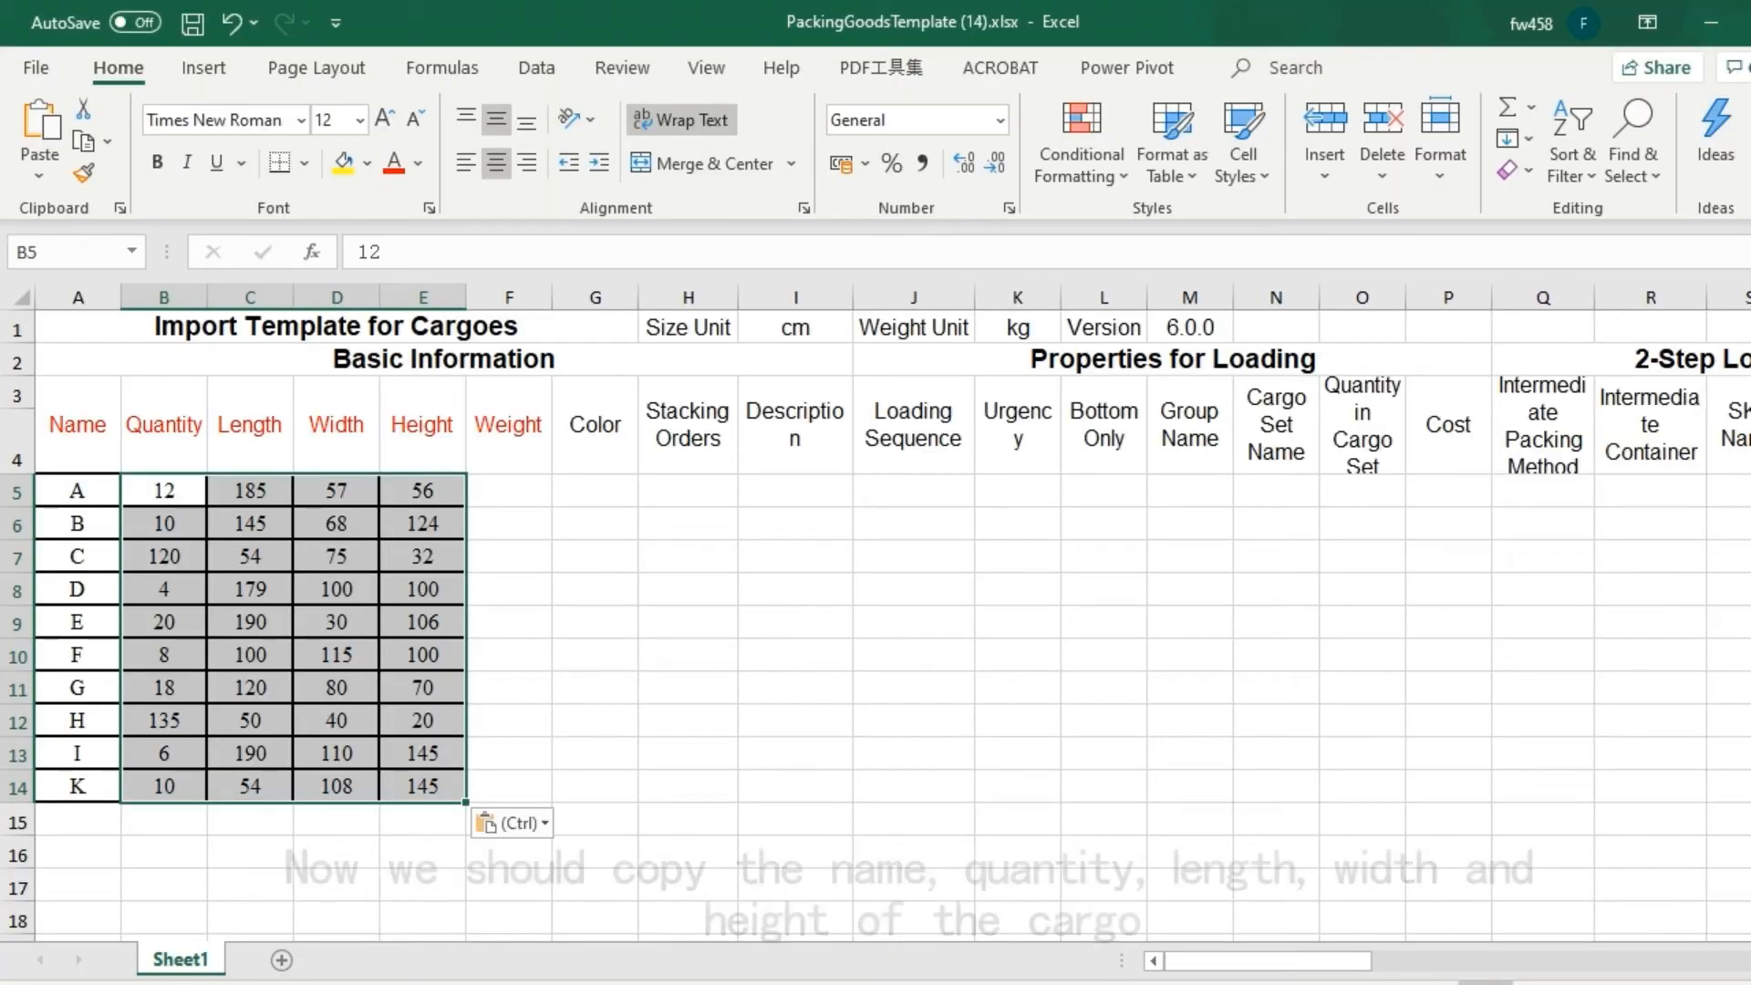
Copy the Order No. column from the tutorial document's cargo table into the template's Description column, starting at I5.
{"action": "mouse_move", "coordinate": [280, 984]}
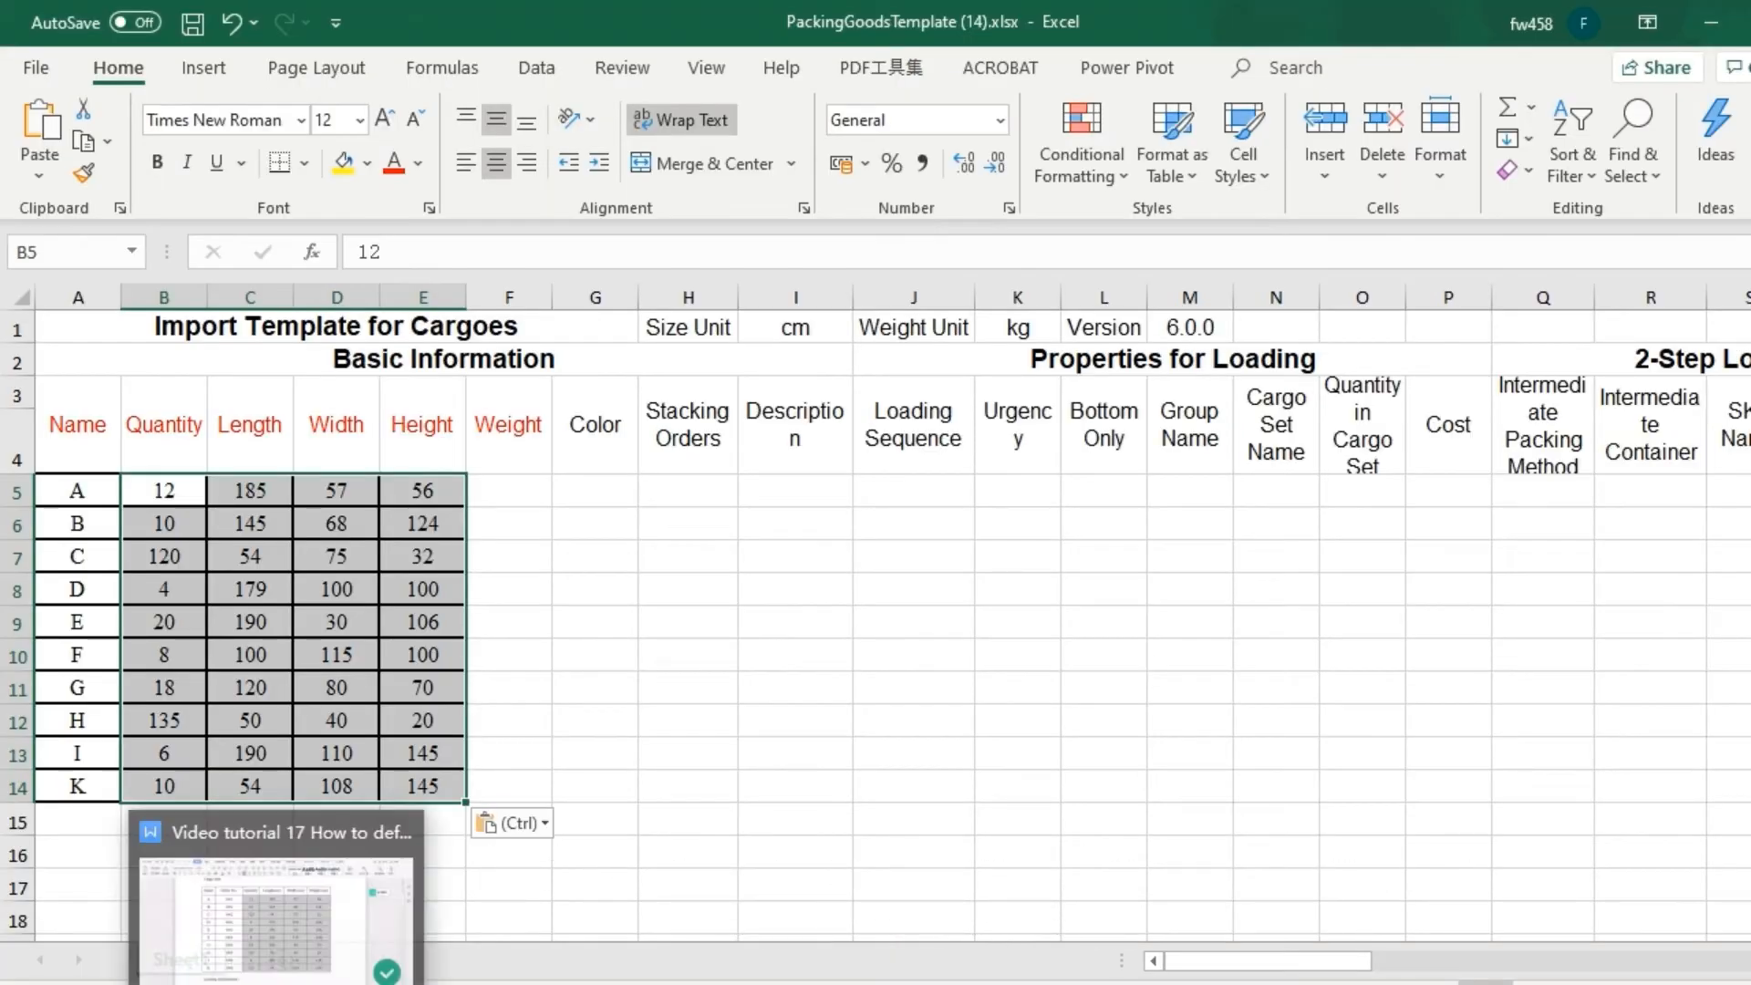
{"action": "left_click", "coordinate": [279, 912]}
{"action": "left_click_drag", "start_coordinate": [587, 322], "coordinate": [633, 798]}
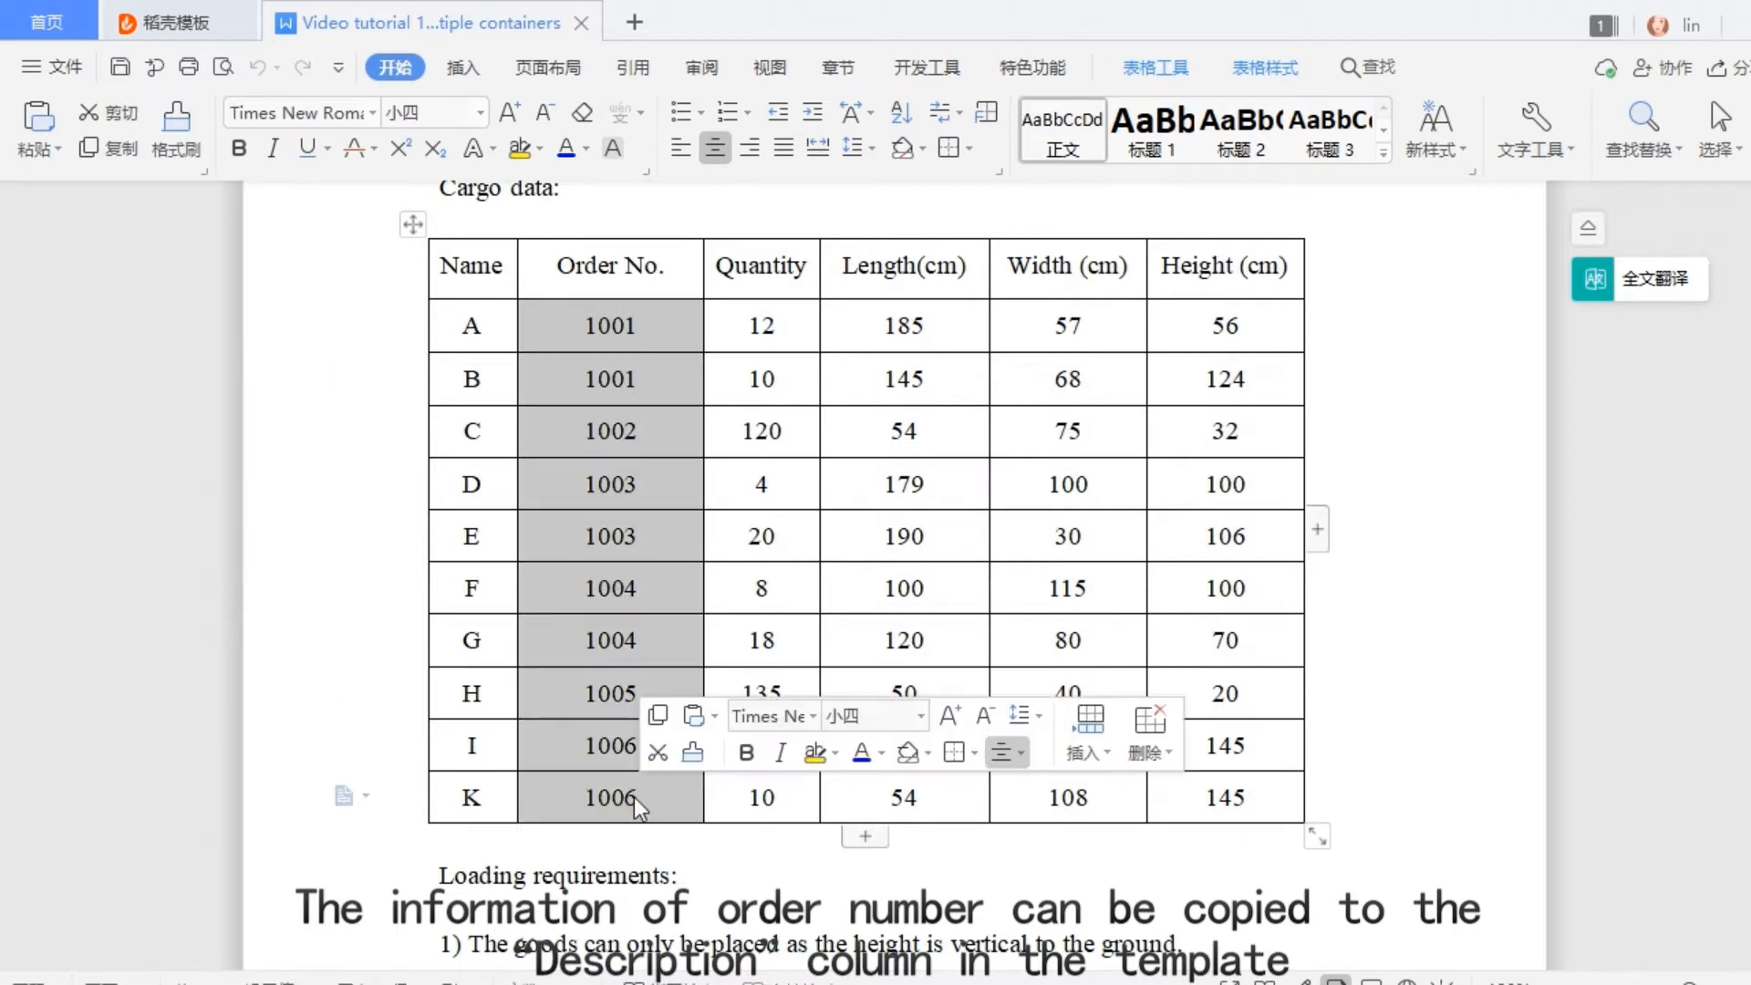
{"action": "key", "text": "ctrl+c"}
{"action": "mouse_move", "coordinate": [431, 981]}
{"action": "left_click", "coordinate": [431, 903]}
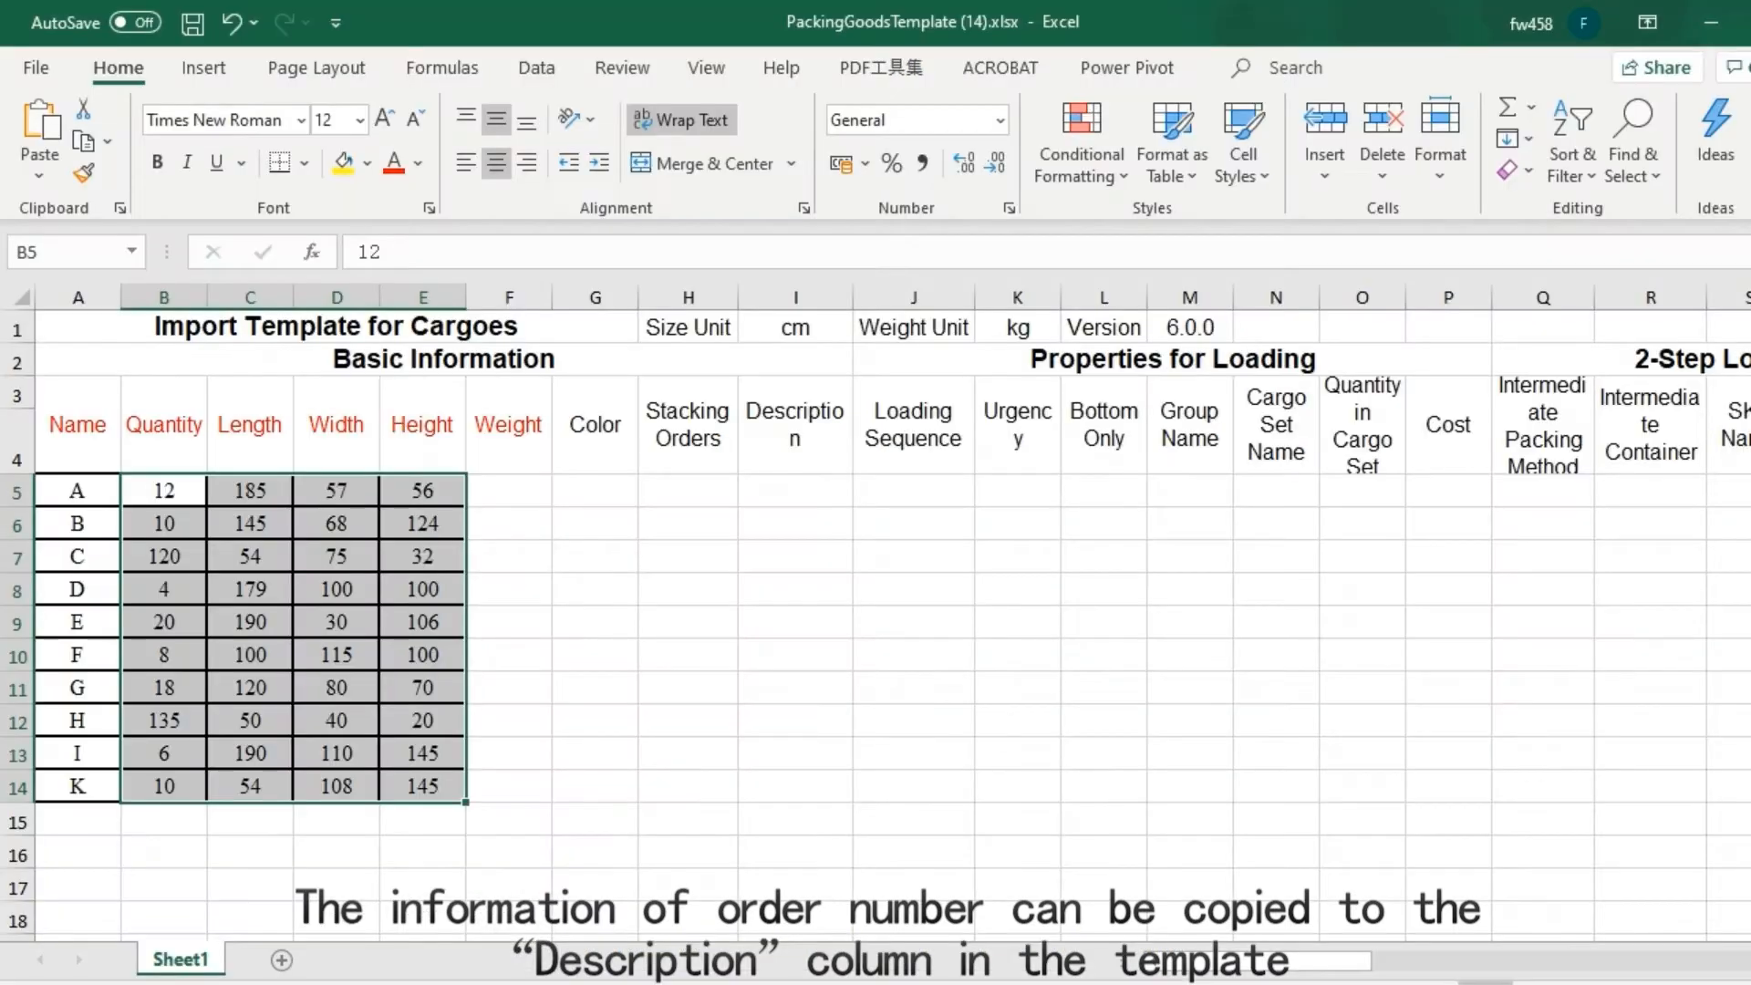
{"action": "left_click", "coordinate": [817, 490]}
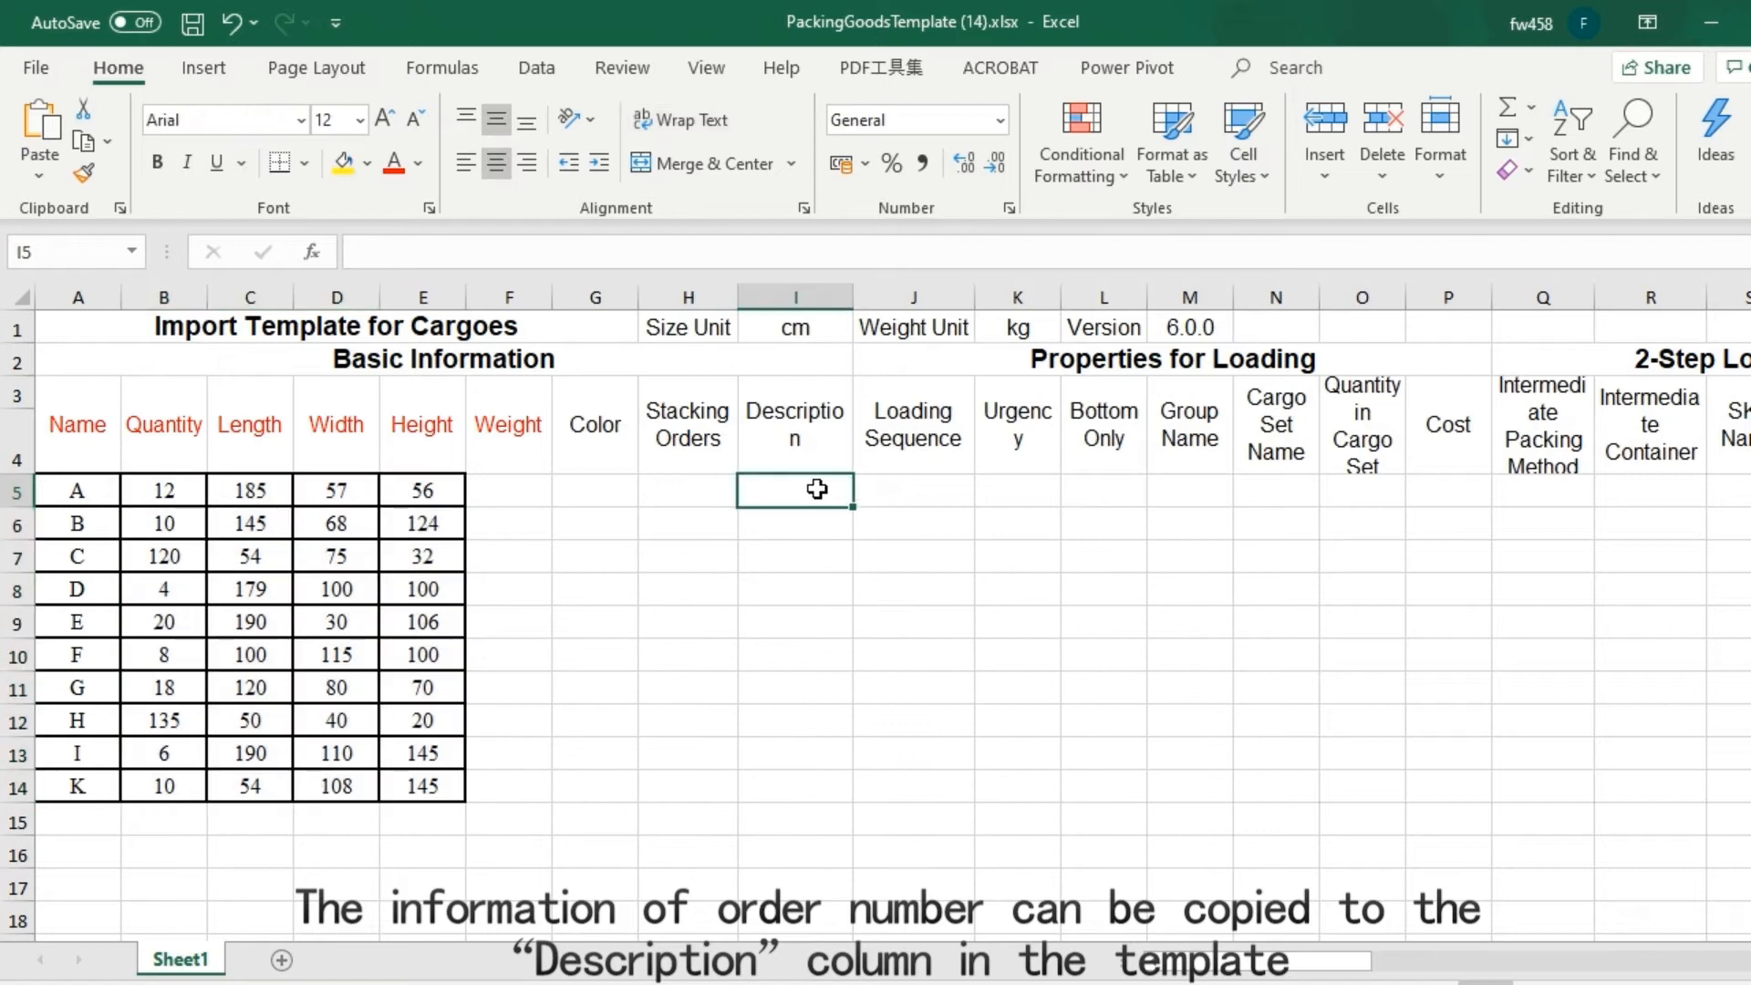
{"action": "key", "text": "ctrl+v"}
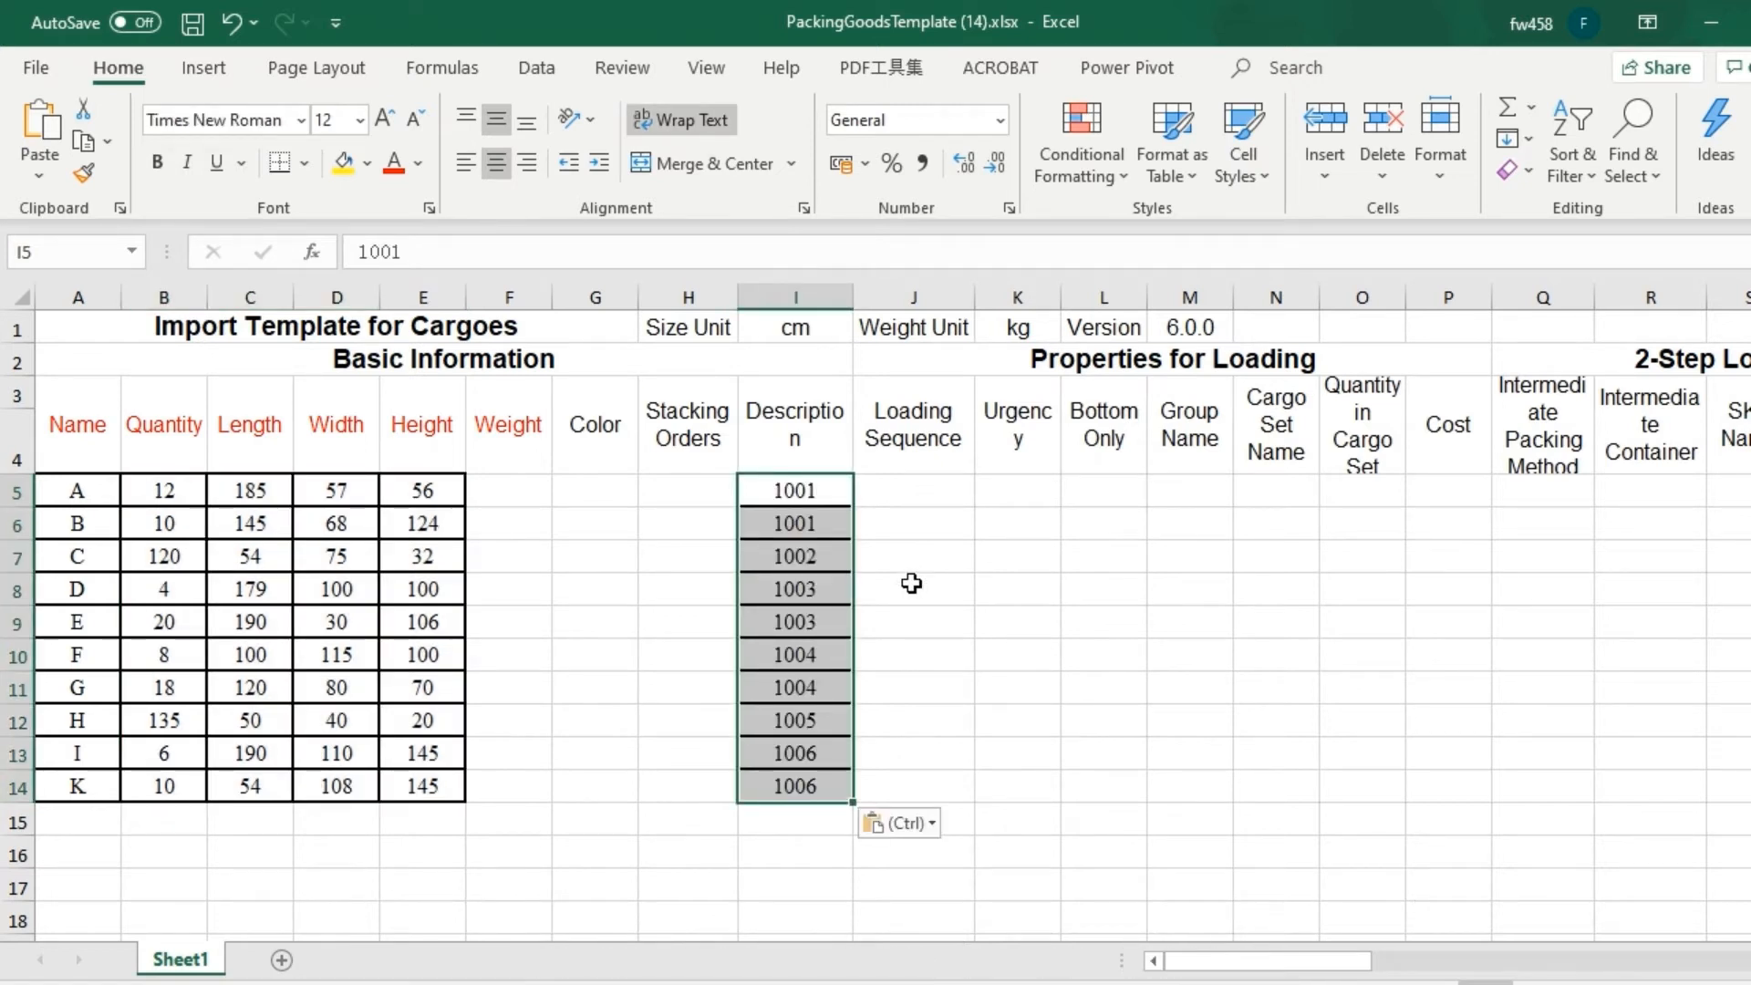
Check the template's Size Unit and Weight headings and the Stand and Stand & Rotate placement headings.
{"action": "left_click", "coordinate": [700, 324]}
{"action": "left_click", "coordinate": [519, 435]}
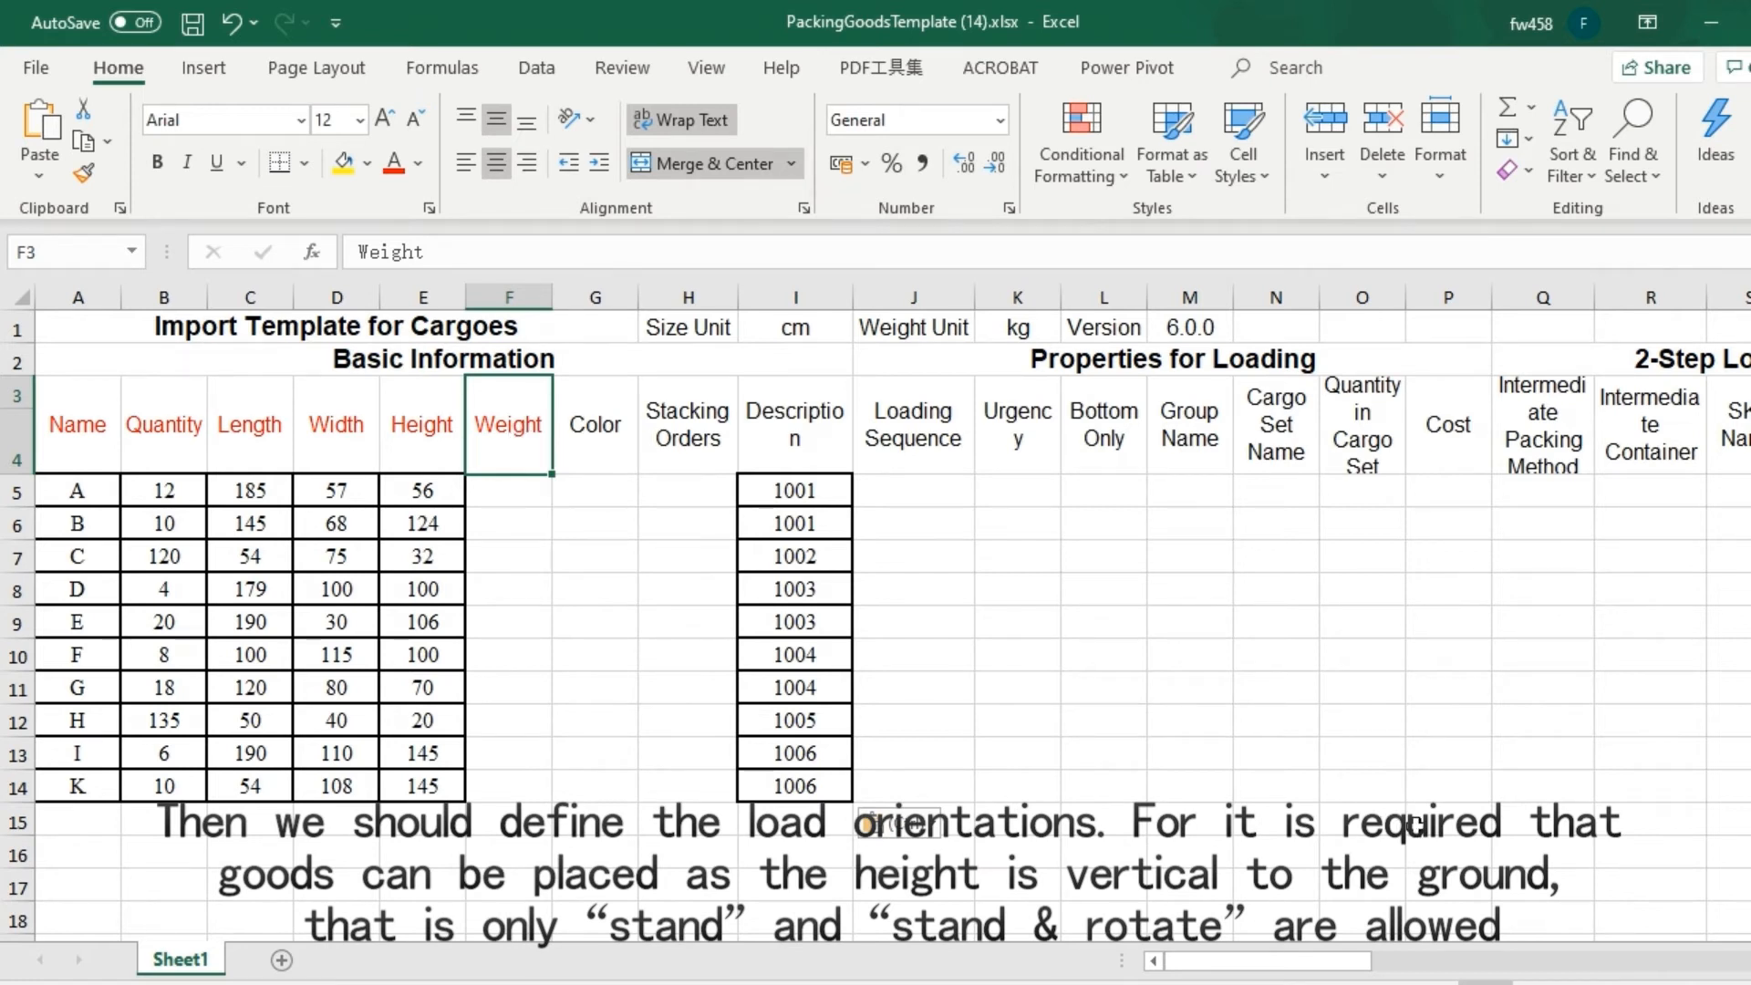
{"action": "left_click_drag", "start_coordinate": [1316, 962], "coordinate": [1526, 962]}
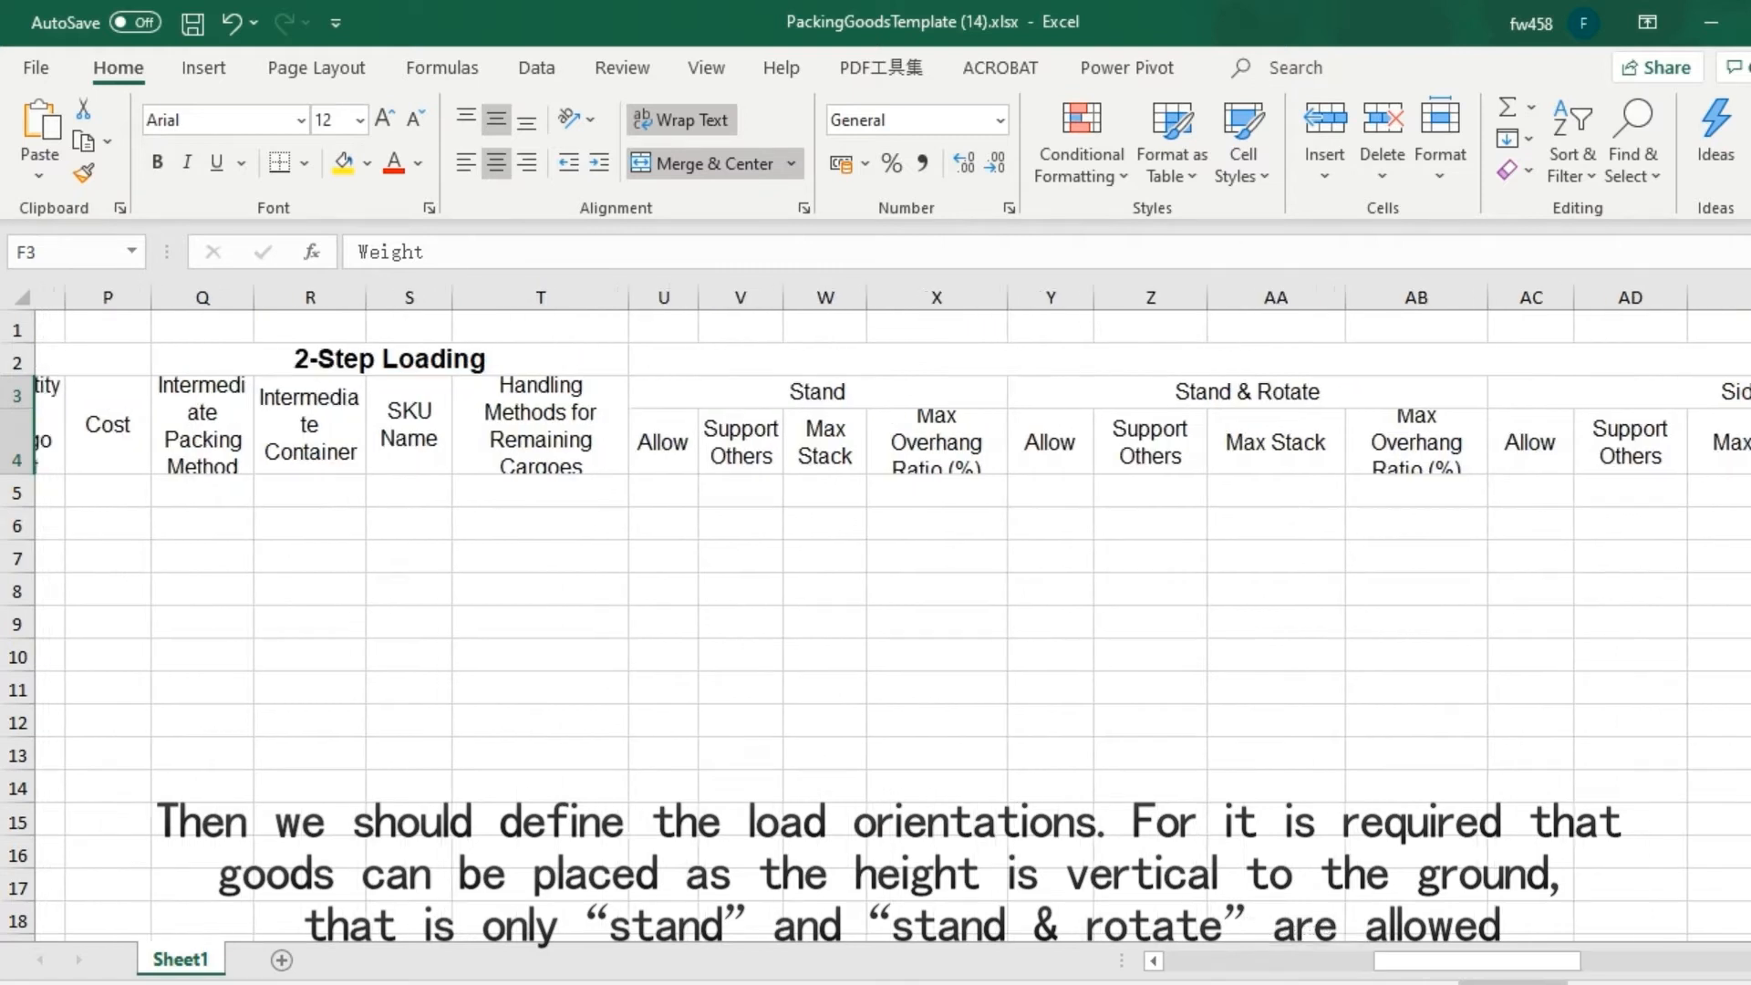
{"action": "left_click", "coordinate": [899, 394]}
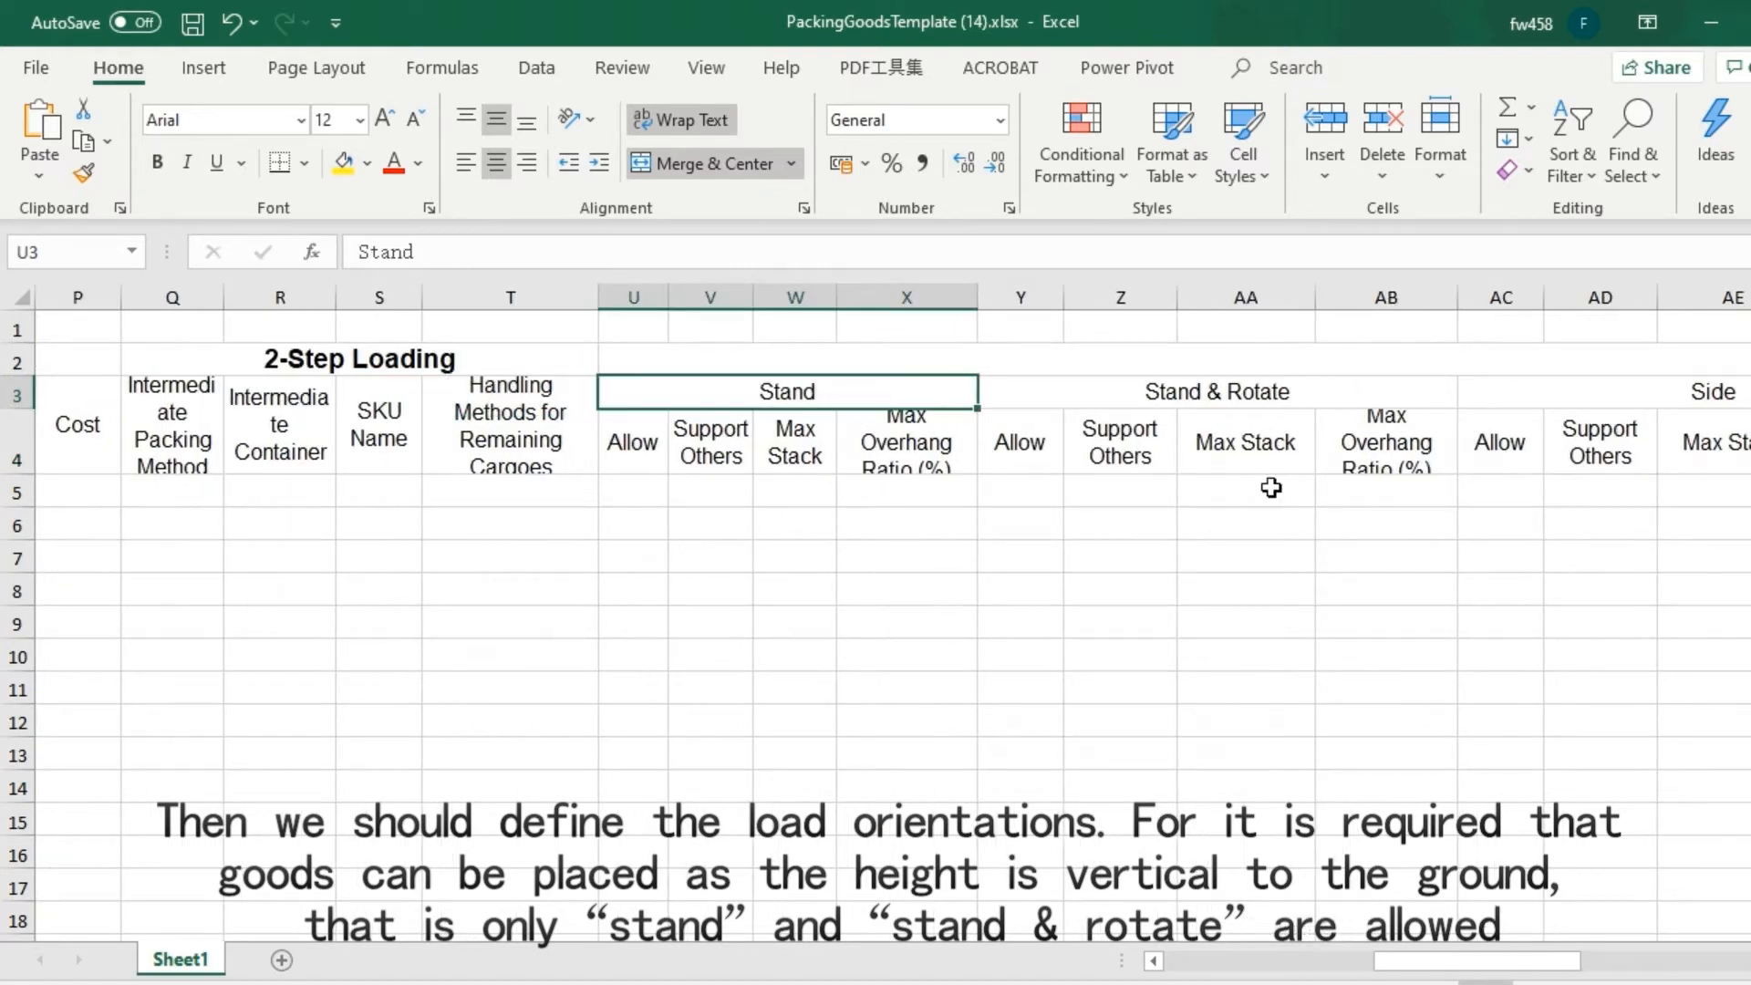
{"action": "left_click", "coordinate": [1308, 391]}
Disallow the Side orientation by filling its Allow column with 0 for all cargoes in rows 5–14.
{"action": "left_click_drag", "start_coordinate": [1528, 963], "coordinate": [1607, 972]}
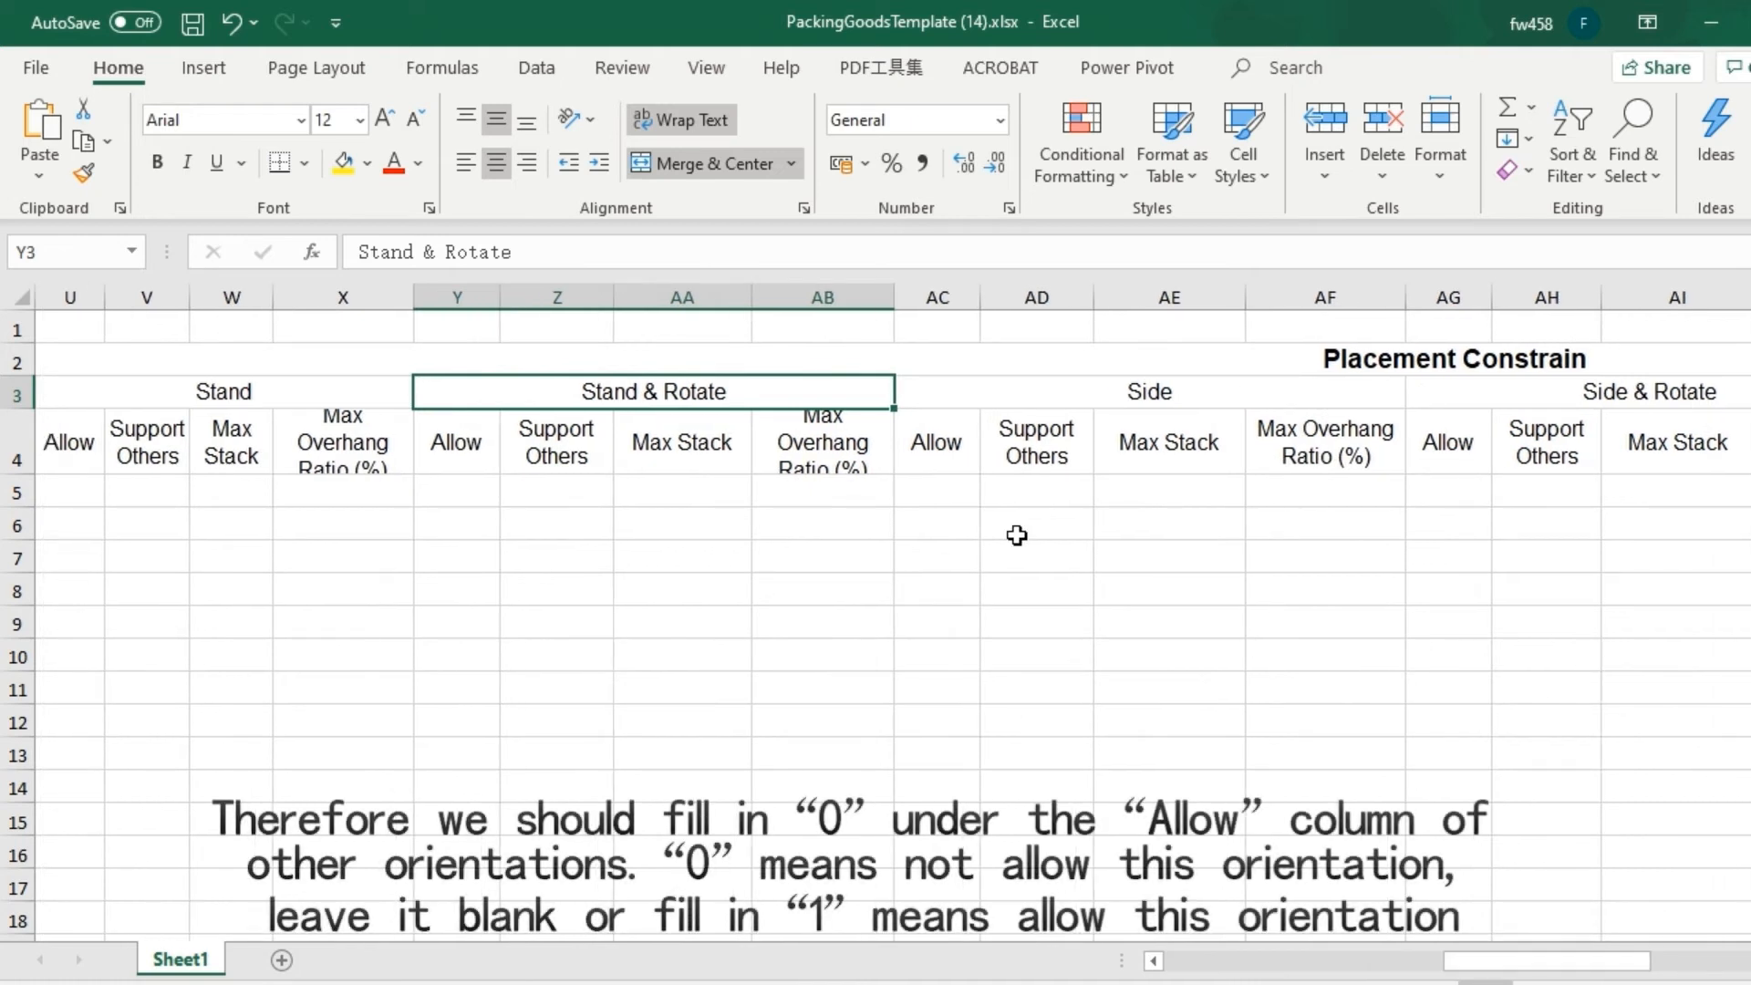
{"action": "left_click", "coordinate": [956, 496]}
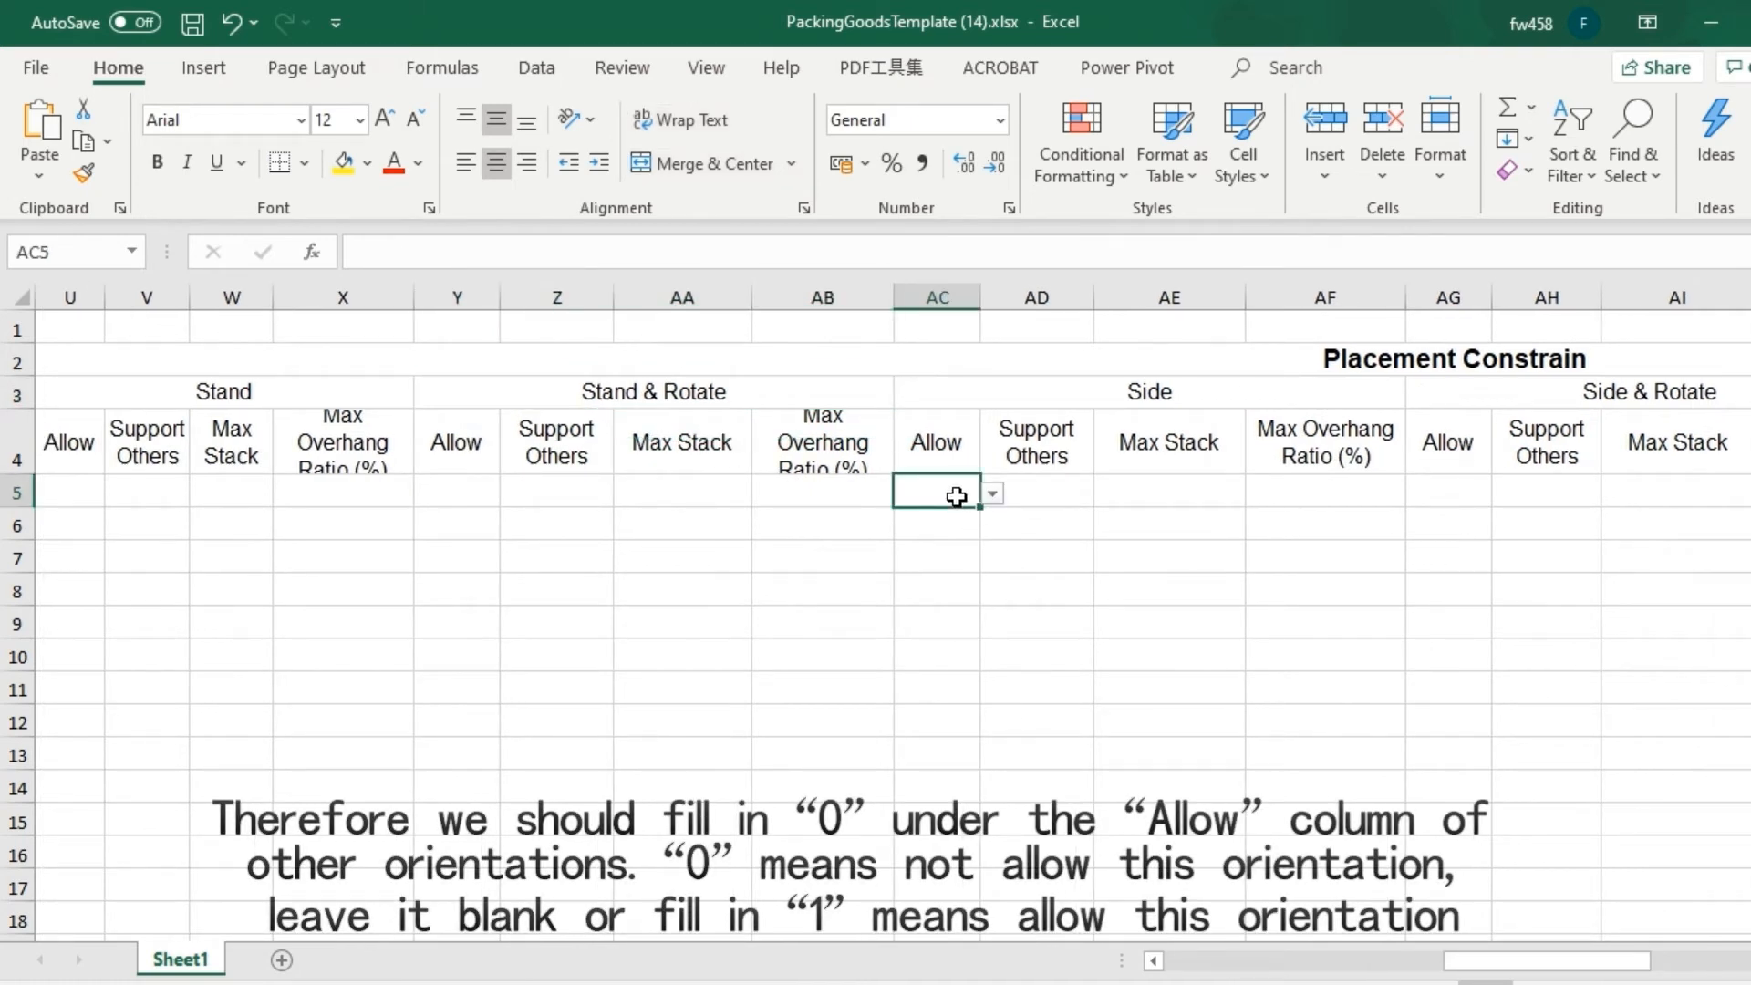
{"action": "type", "text": "0"}
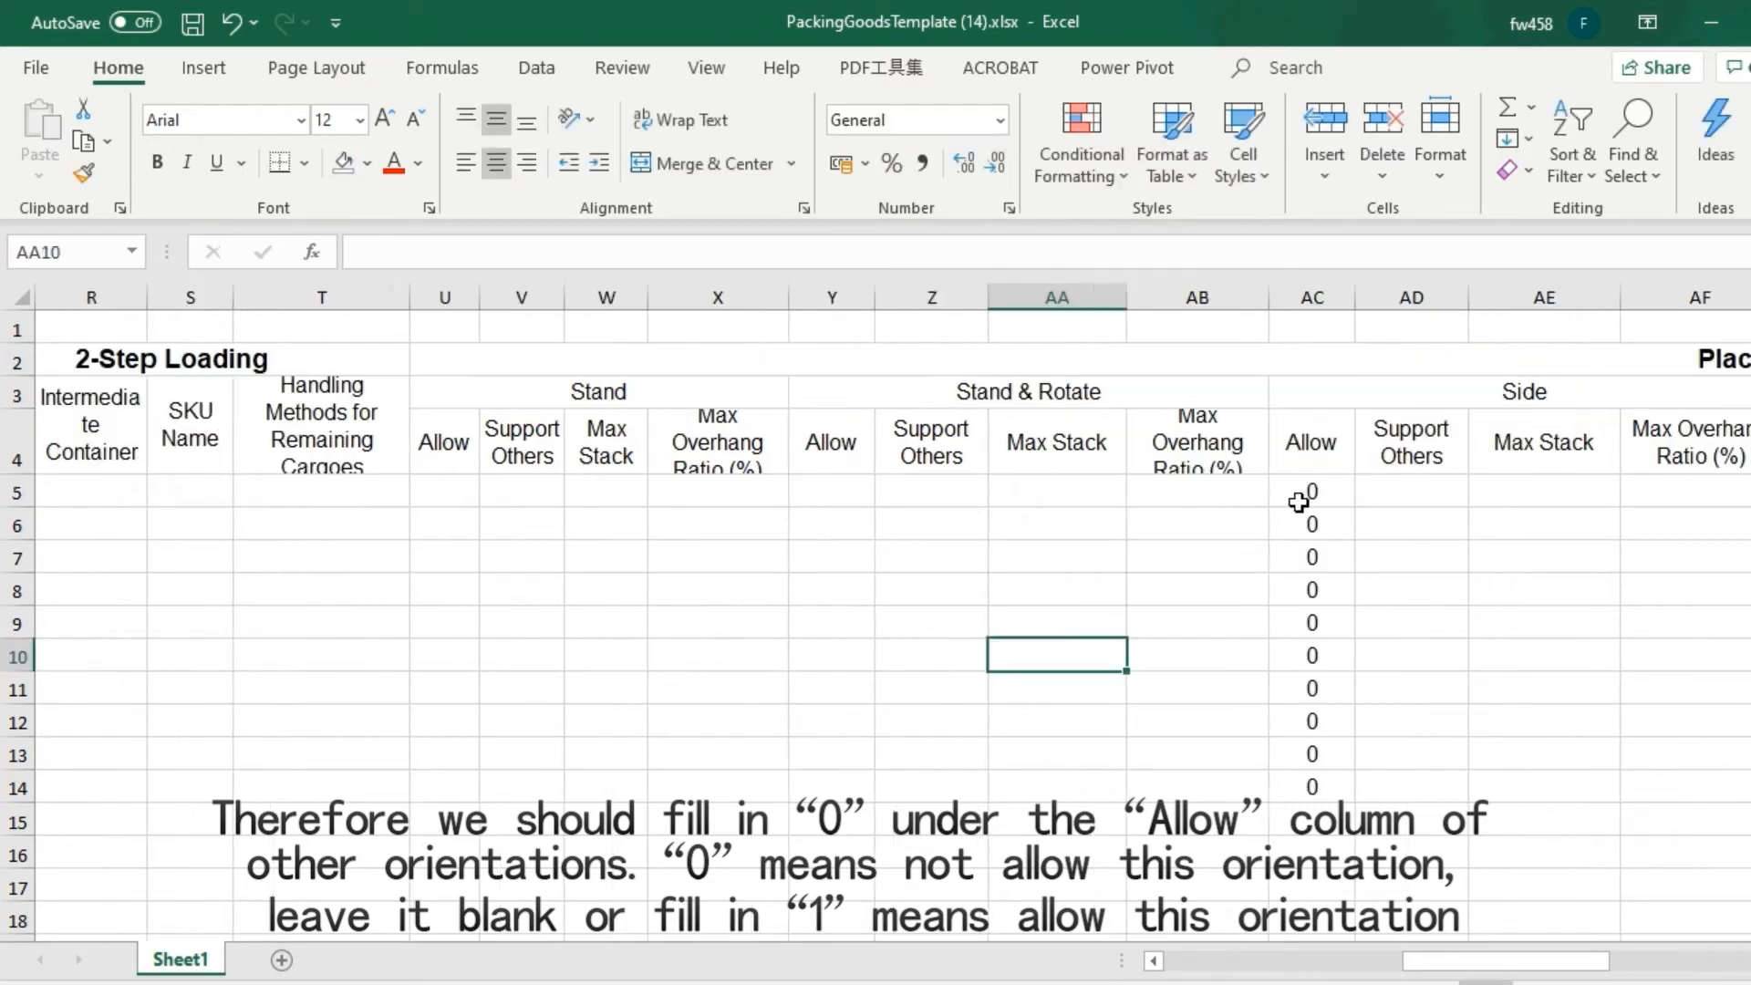
{"action": "left_click", "coordinate": [1300, 500]}
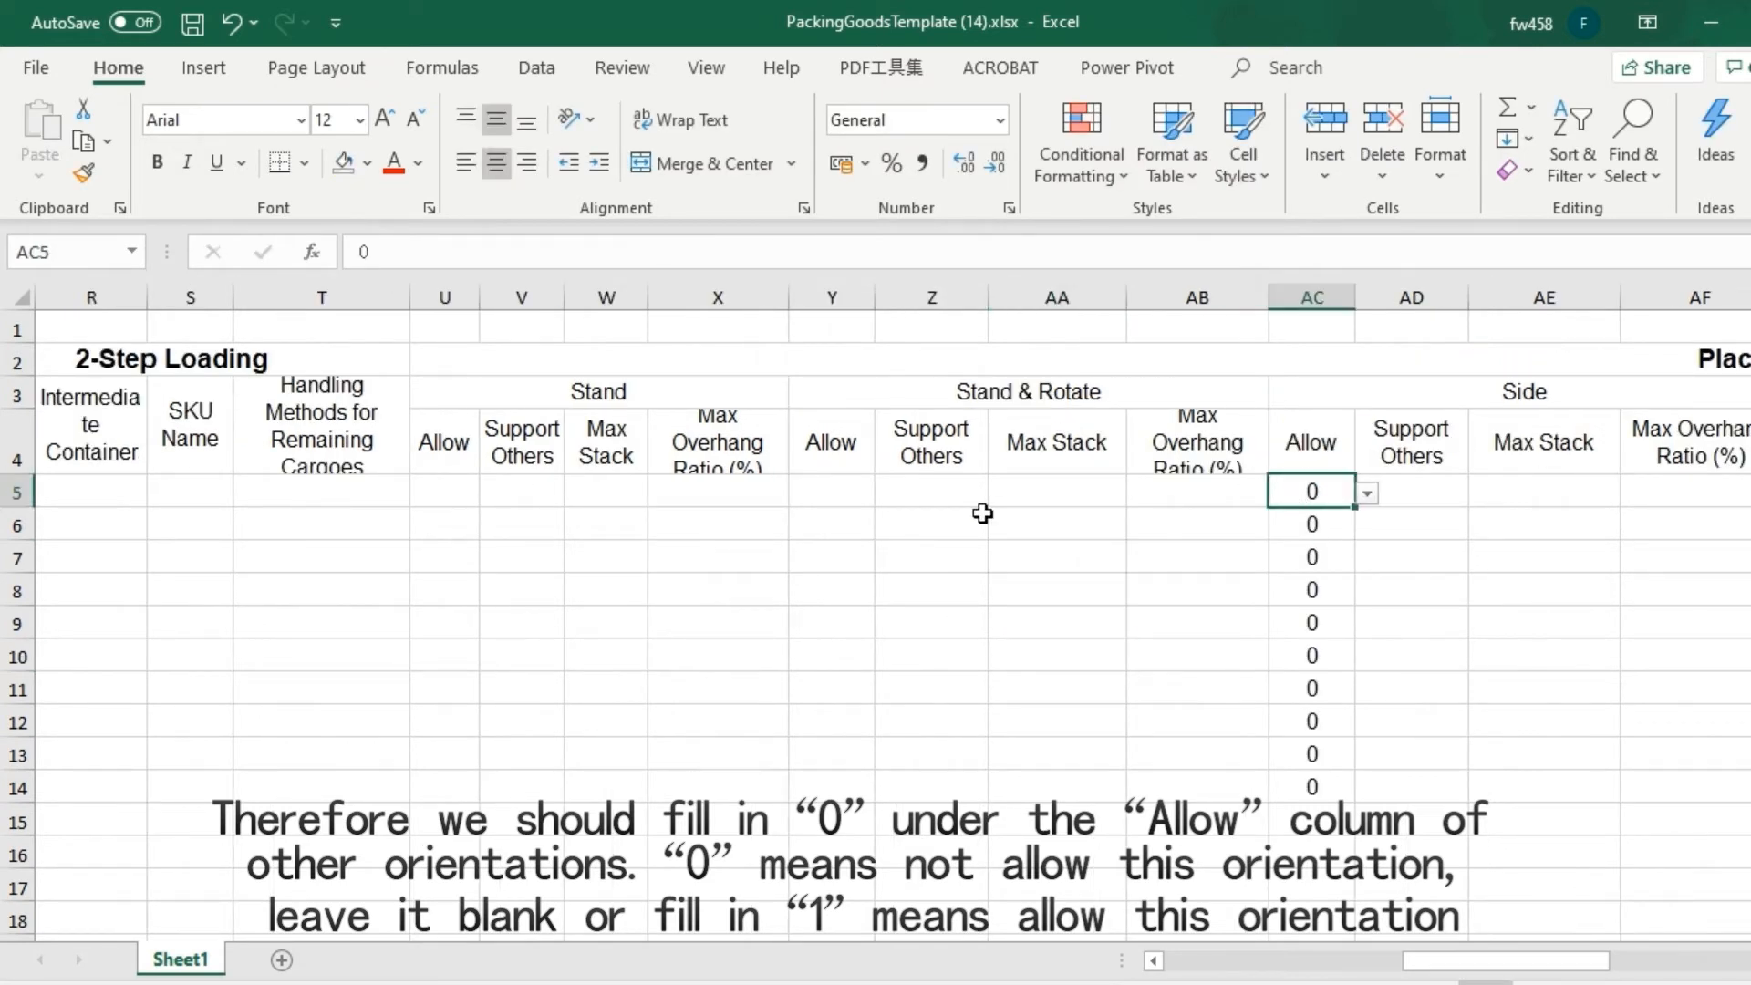
Enter 1 in the Stand orientation's Allow cell U5 for the first cargo.
{"action": "left_click", "coordinate": [827, 497]}
{"action": "left_click", "coordinate": [459, 497]}
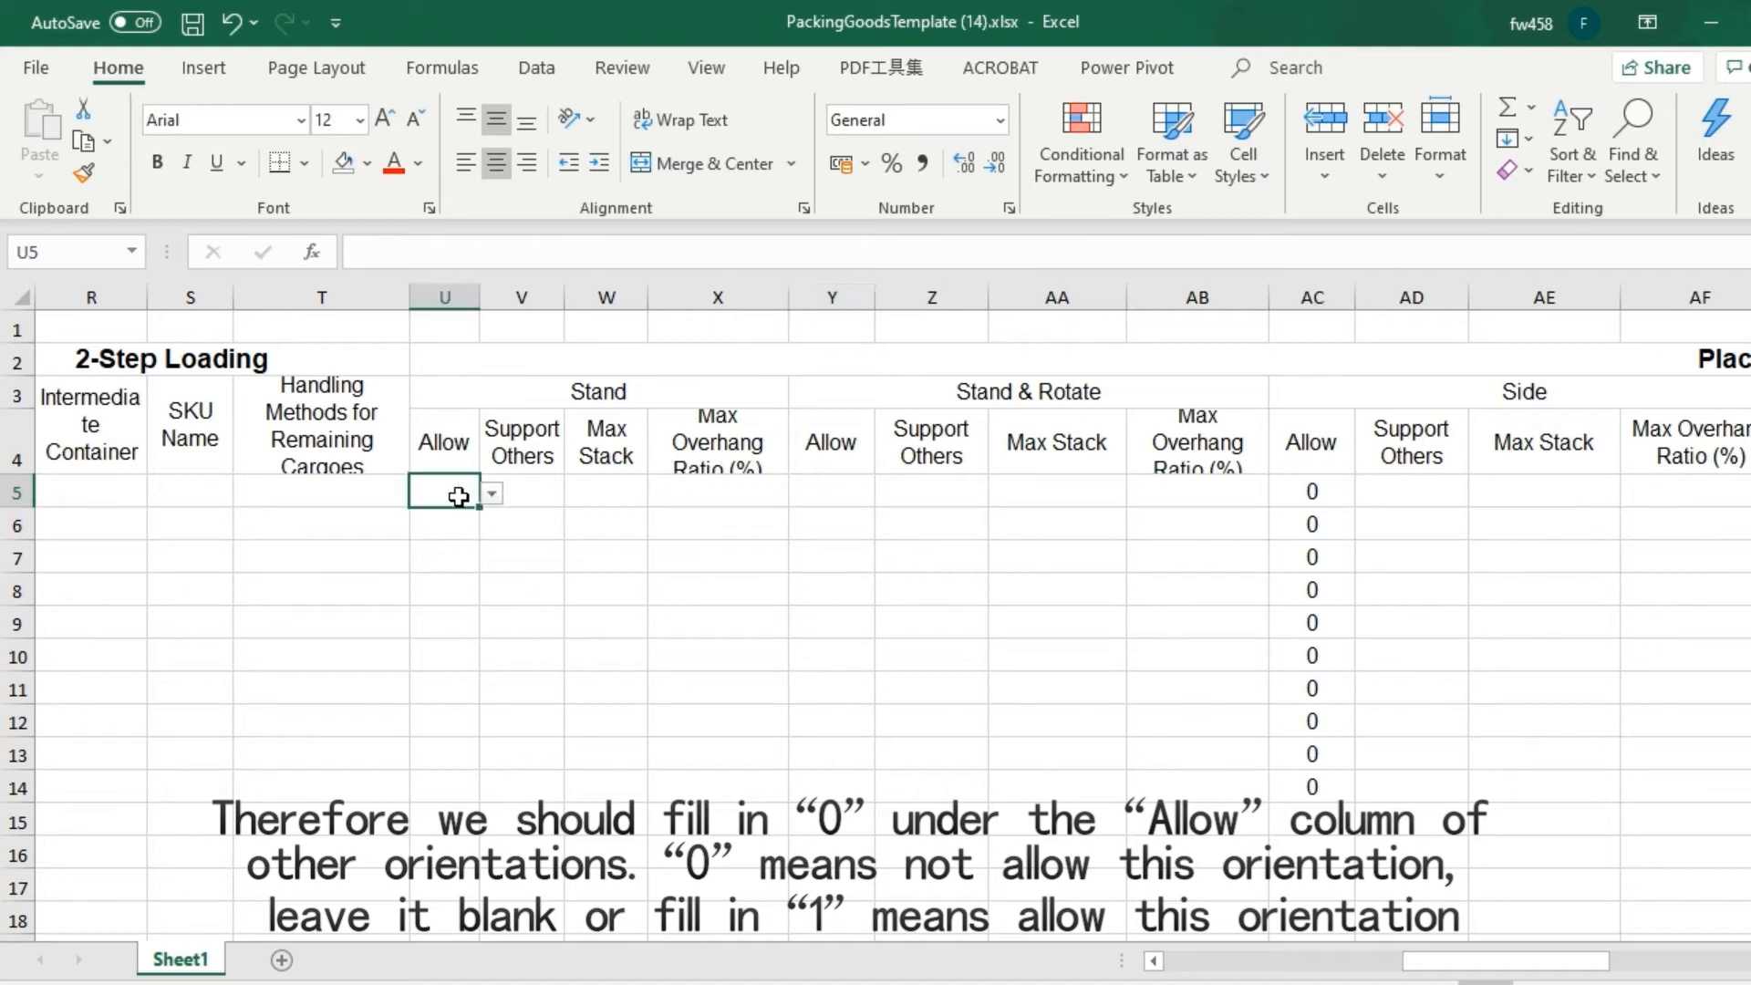
{"action": "type", "text": "1"}
Copy the order numbers in I5:I14 into the Group Name column starting at M5, and save the workbook.
{"action": "left_click_drag", "start_coordinate": [1505, 960], "coordinate": [1054, 978]}
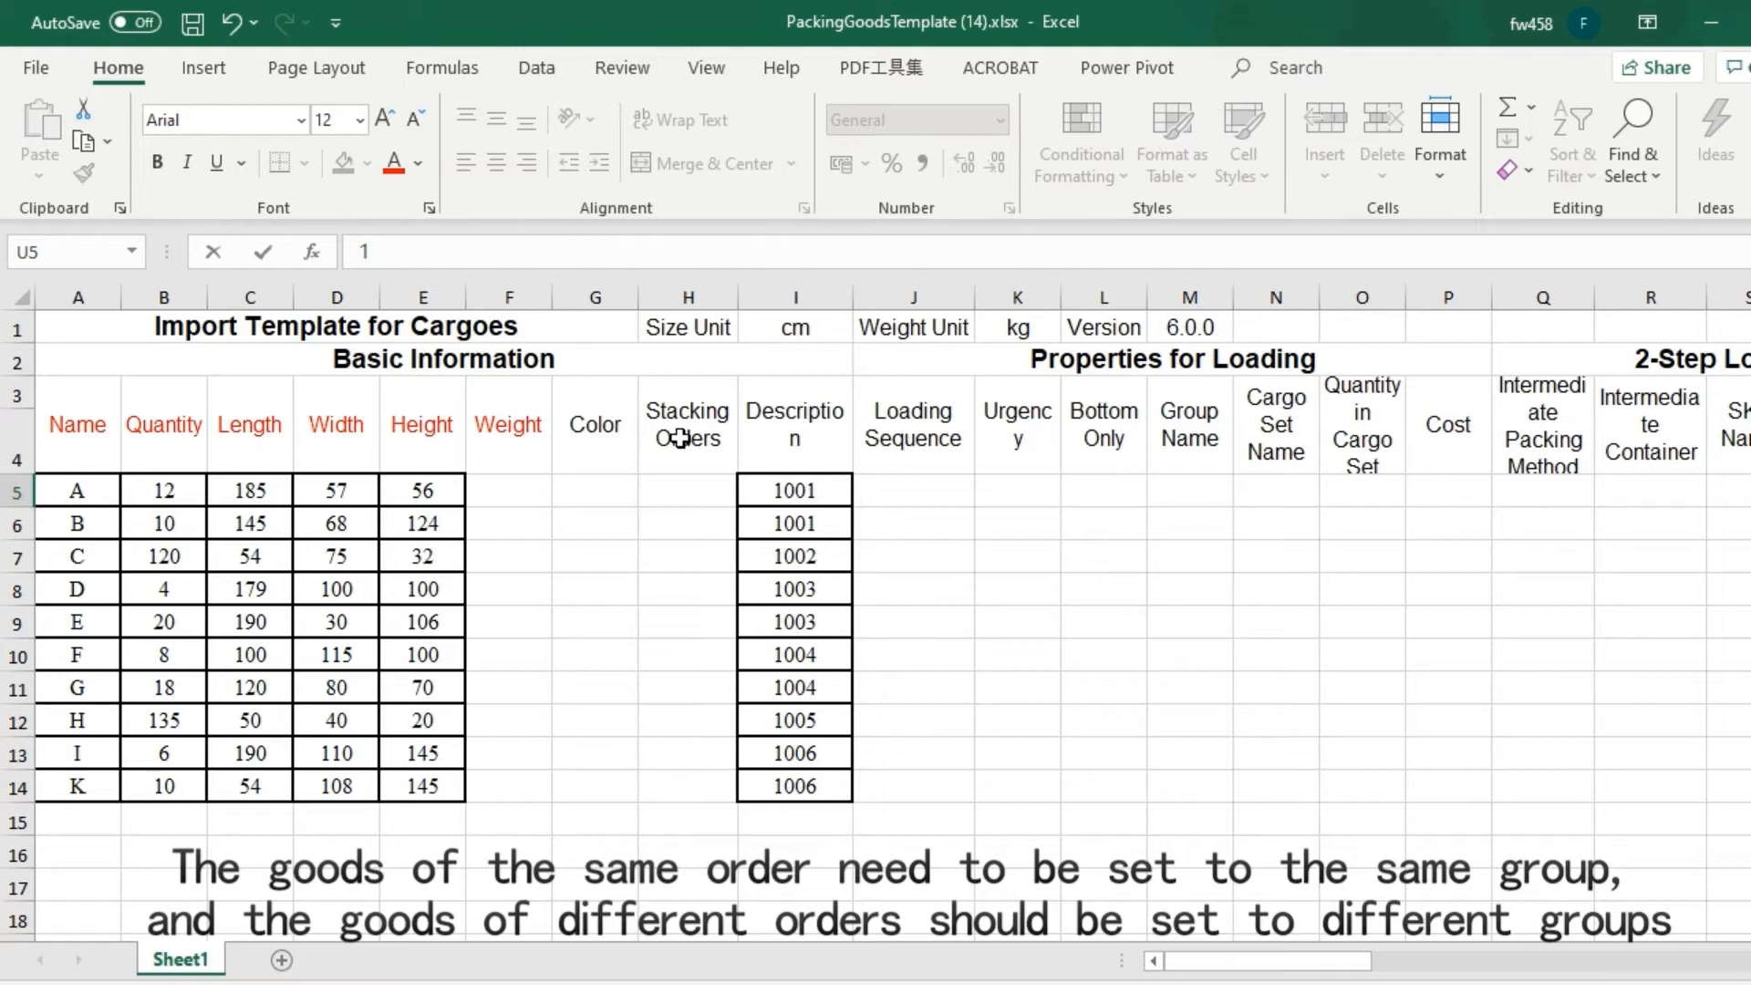
{"action": "left_click", "coordinate": [1185, 449]}
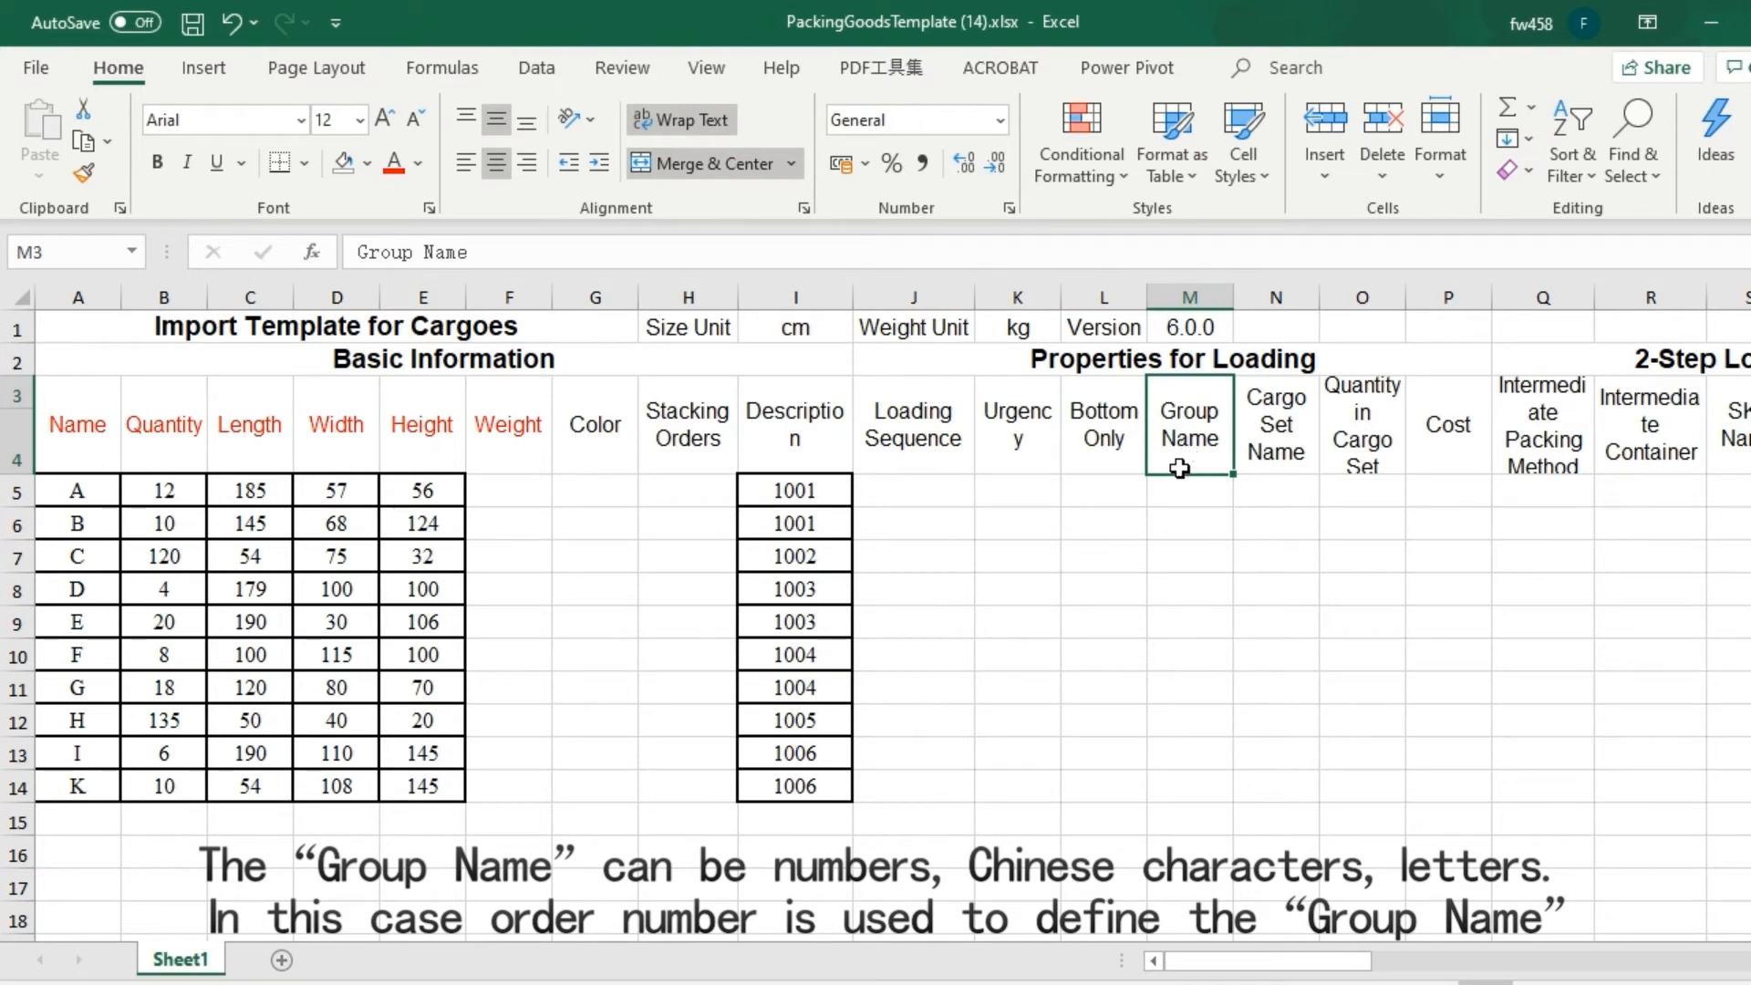
{"action": "left_click_drag", "start_coordinate": [778, 490], "coordinate": [761, 788]}
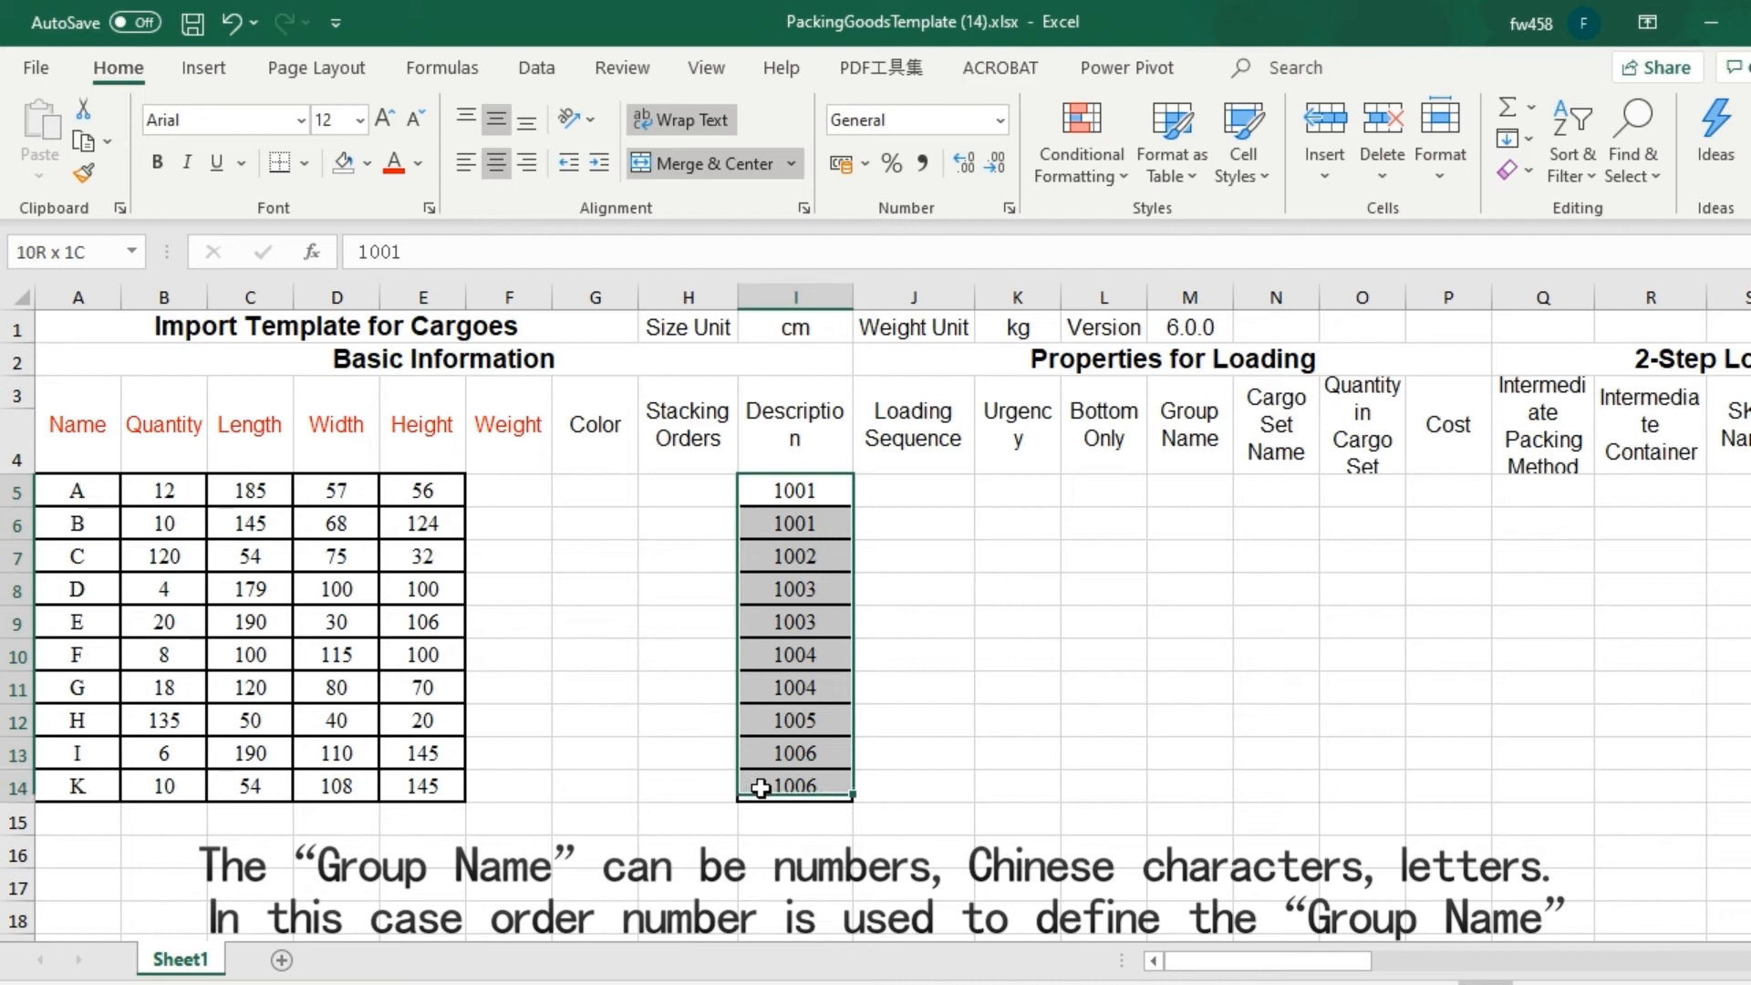
{"action": "key", "text": "ctrl+c"}
{"action": "left_click", "coordinate": [1177, 481]}
{"action": "key", "text": "ctrl+v"}
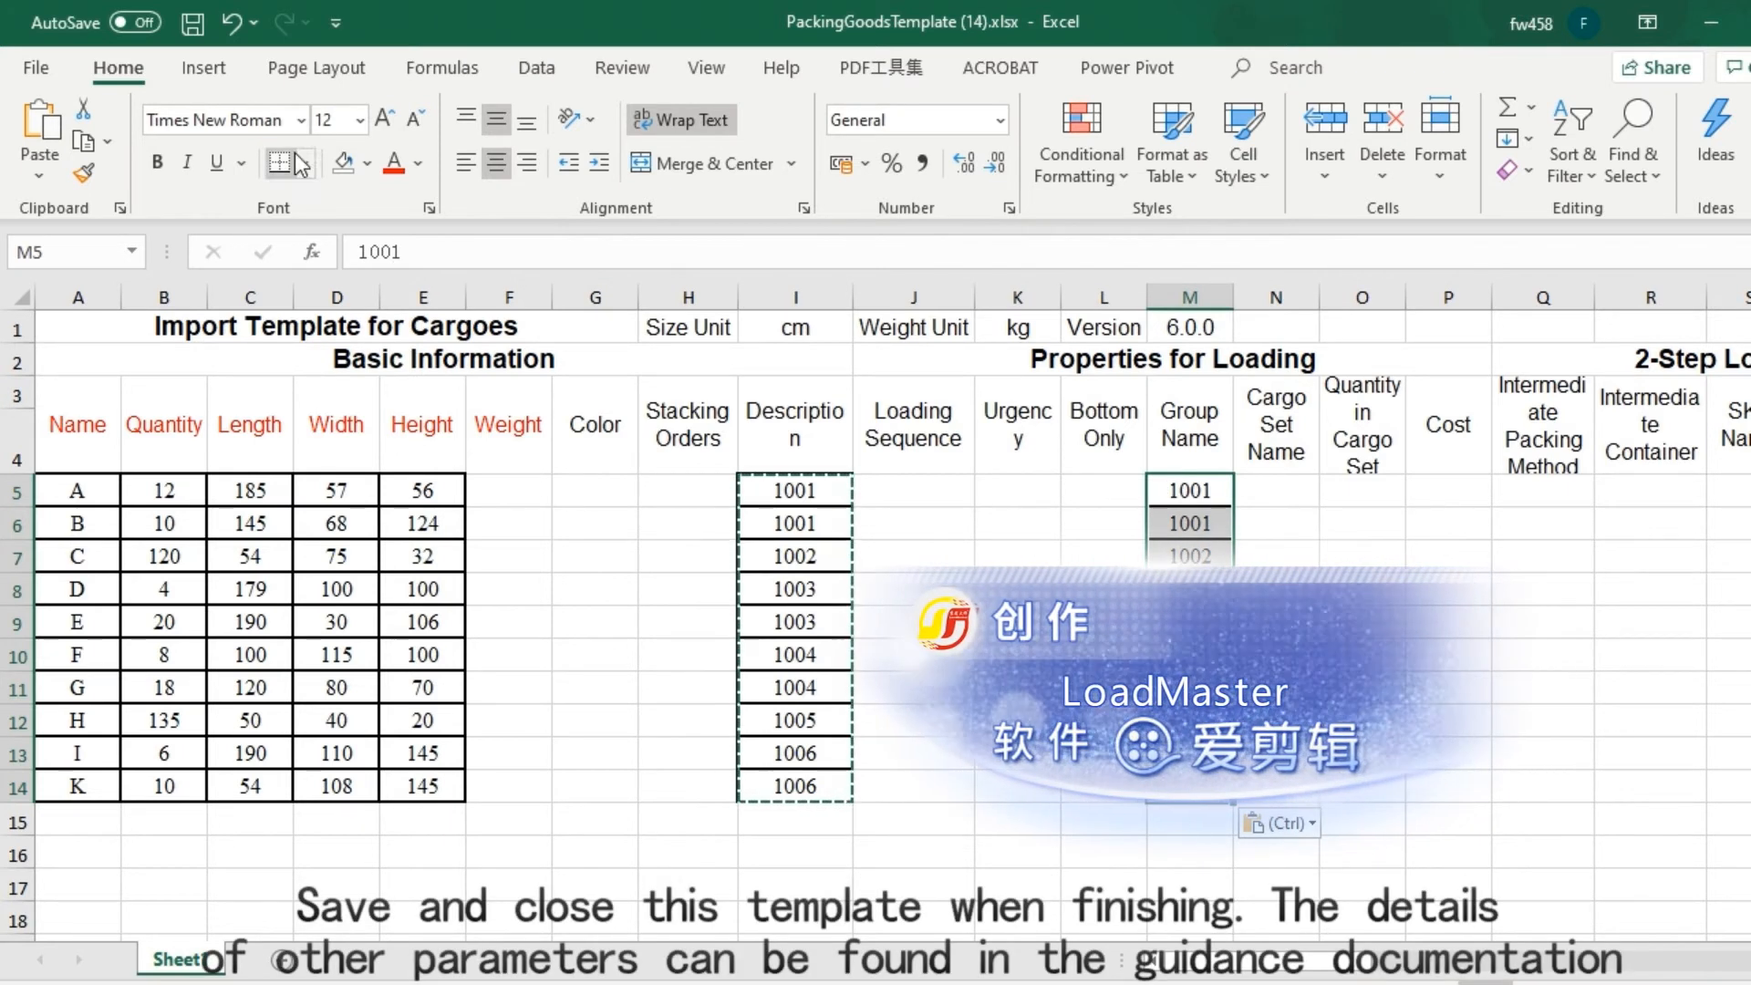
{"action": "left_click", "coordinate": [193, 25]}
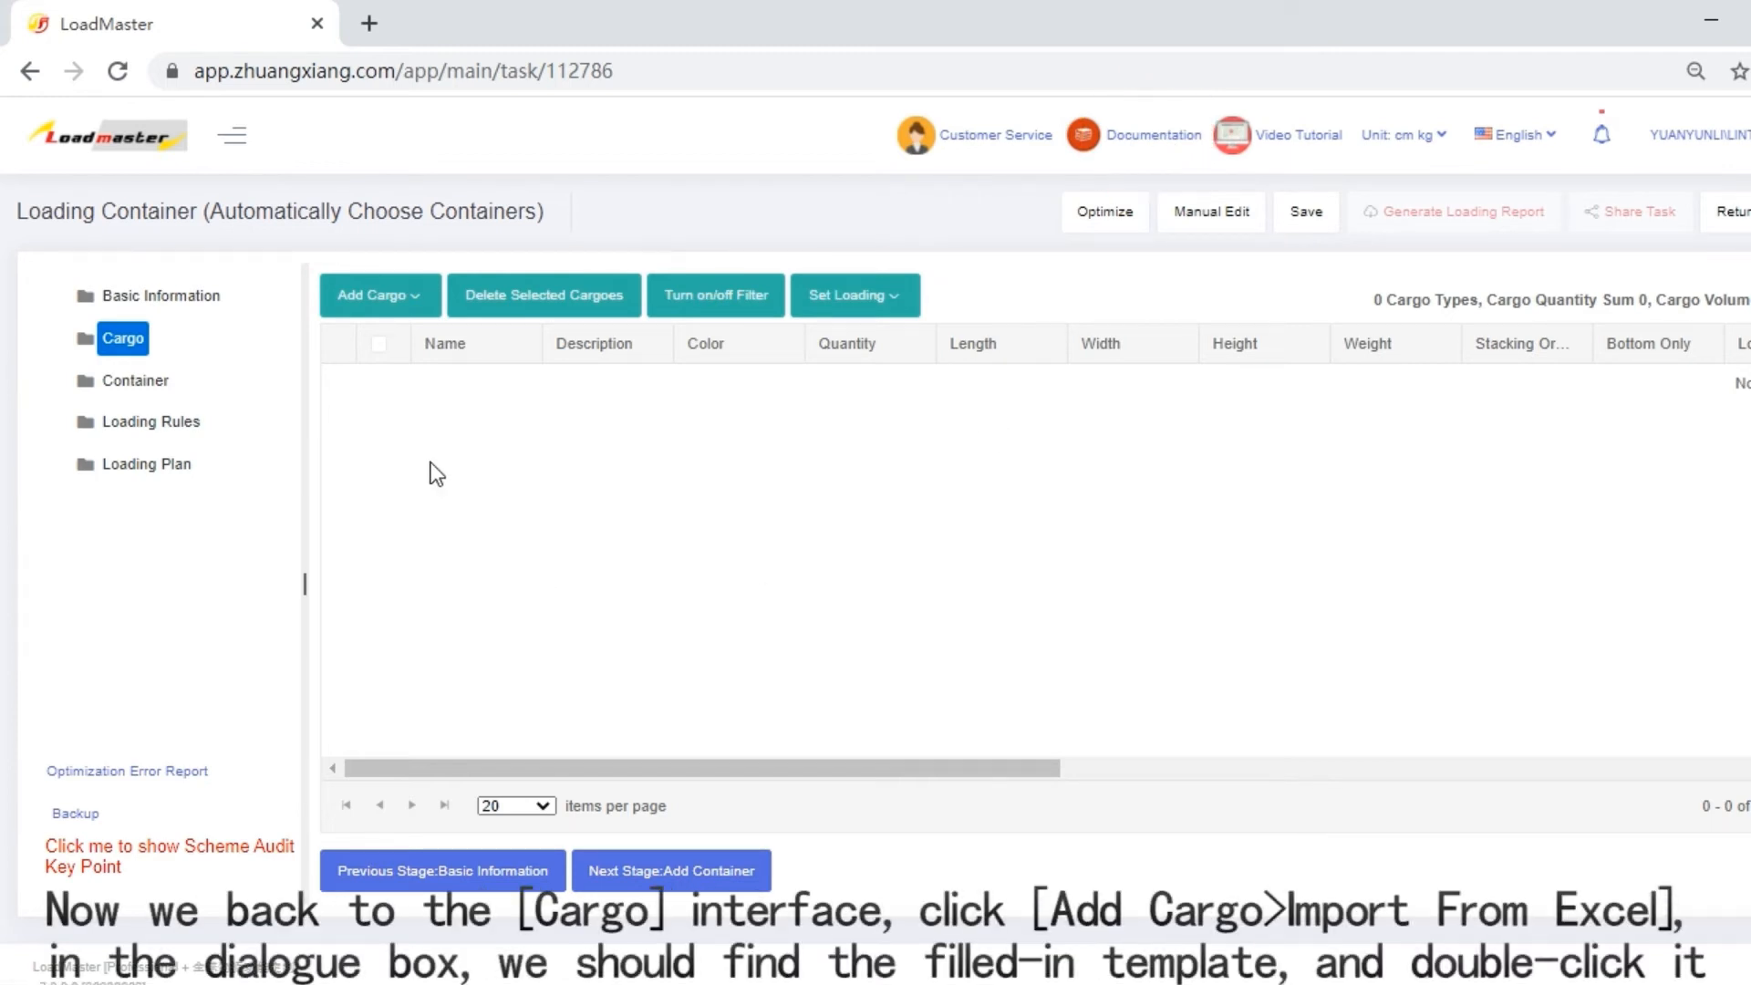
Switch to LoadMaster, import the cargoes from PackingGoodsTemplate (14).xlsx into the task and look through the imported list.
{"action": "left_click", "coordinate": [392, 312]}
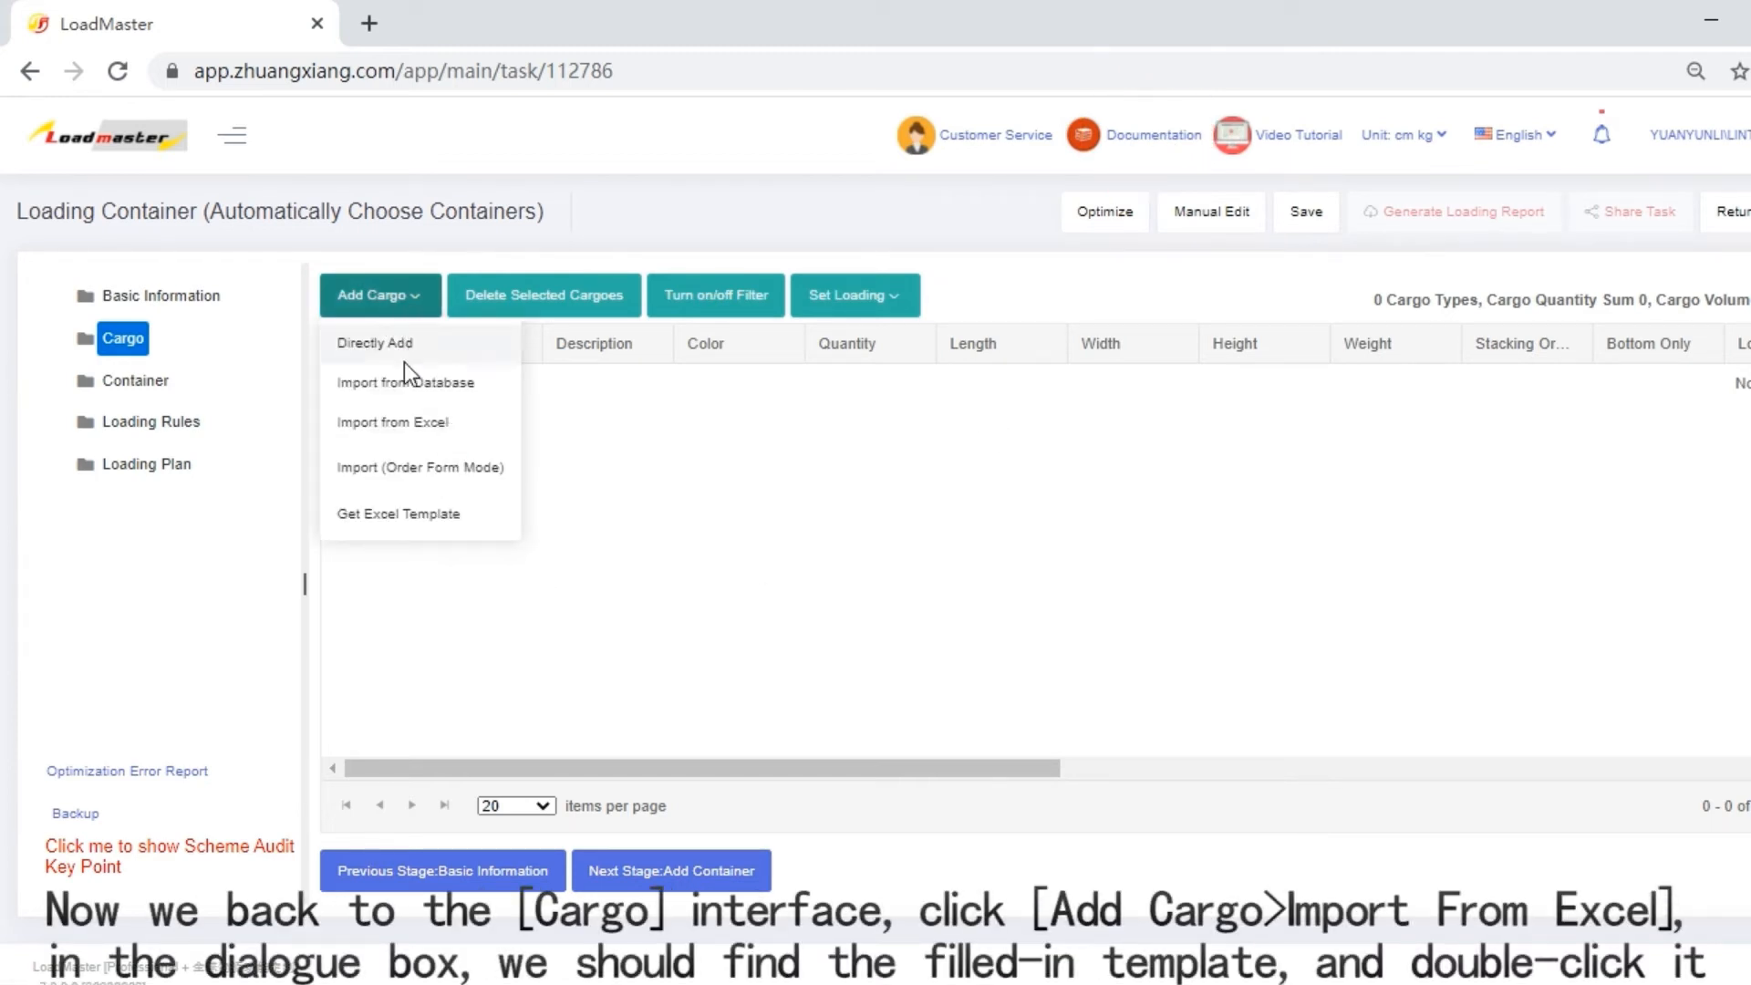
{"action": "left_click", "coordinate": [374, 423]}
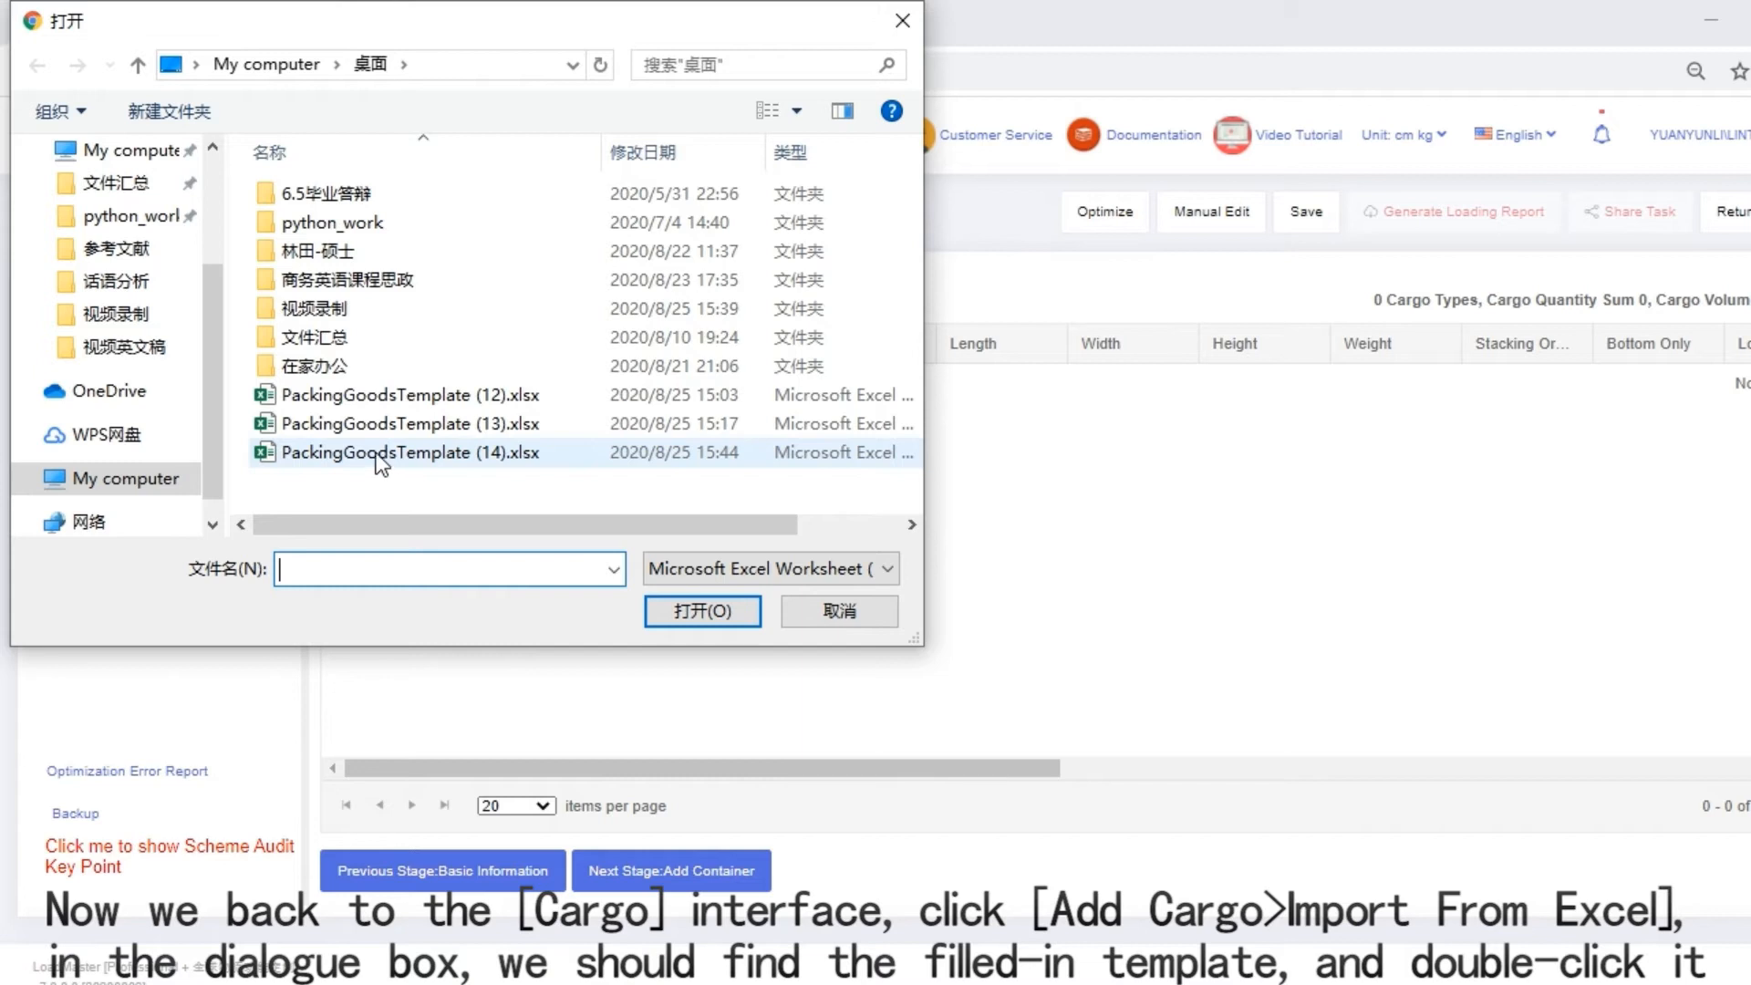
{"action": "double_click", "coordinate": [377, 454]}
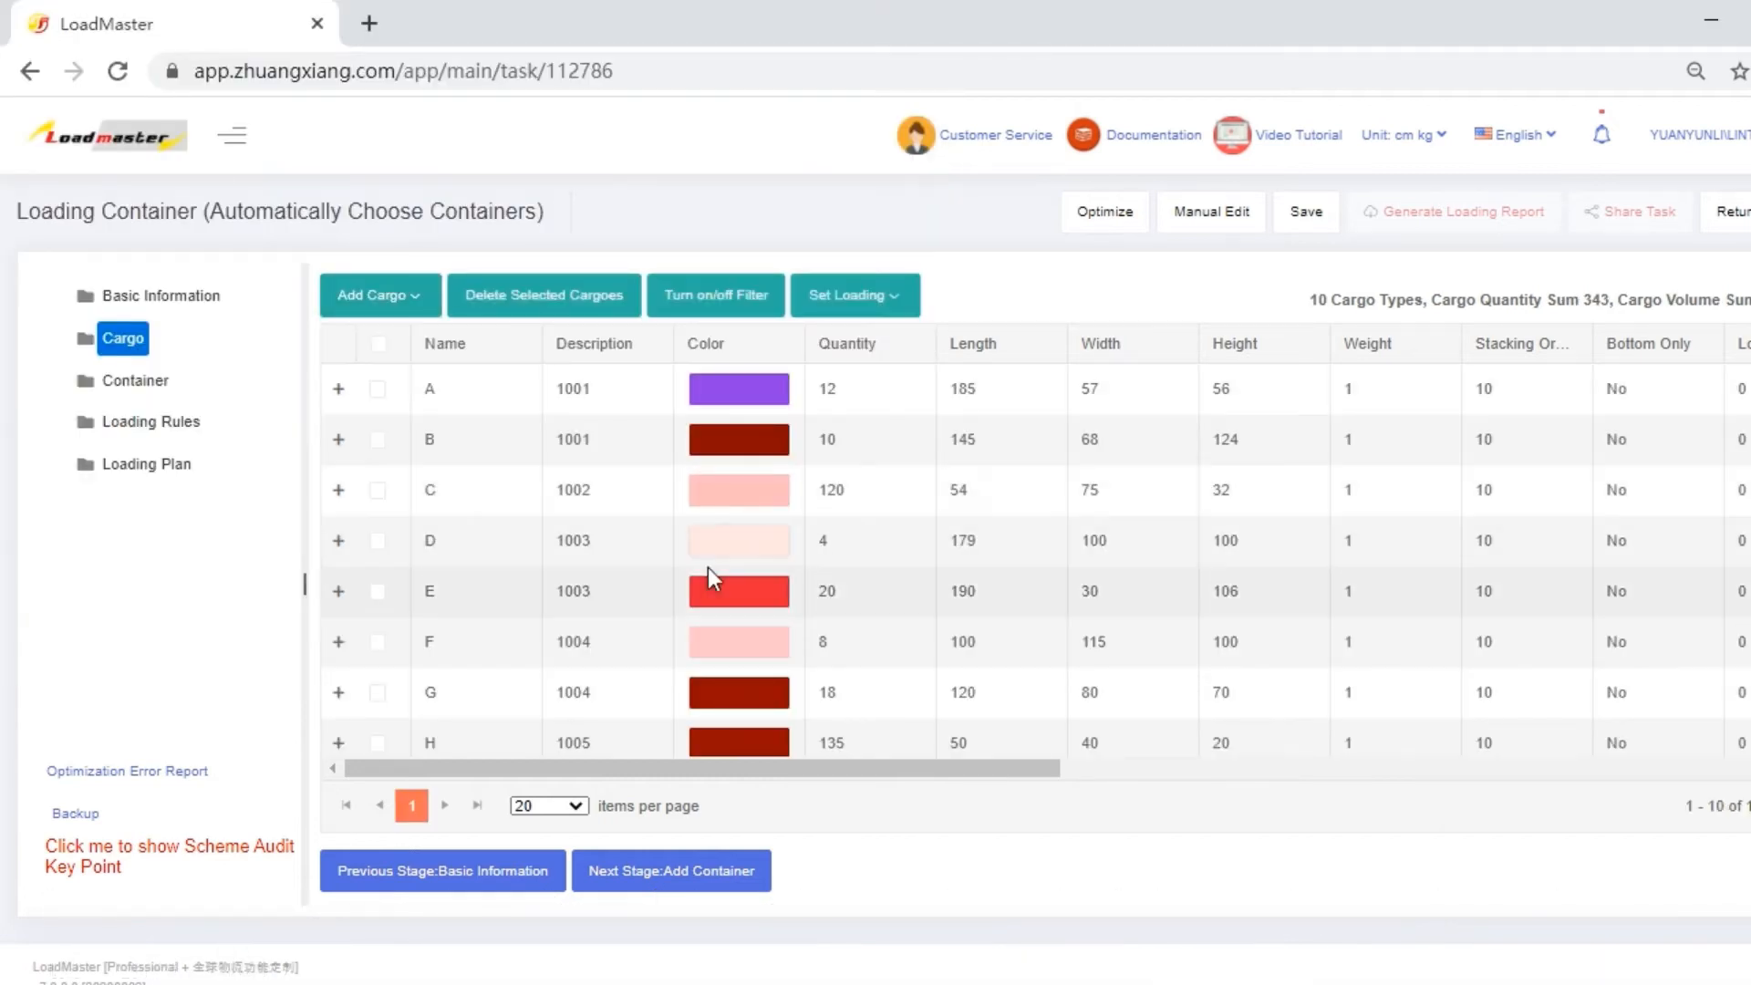
{"action": "scroll", "coordinate": [708, 567], "scroll_direction": "down", "scroll_amount": 2}
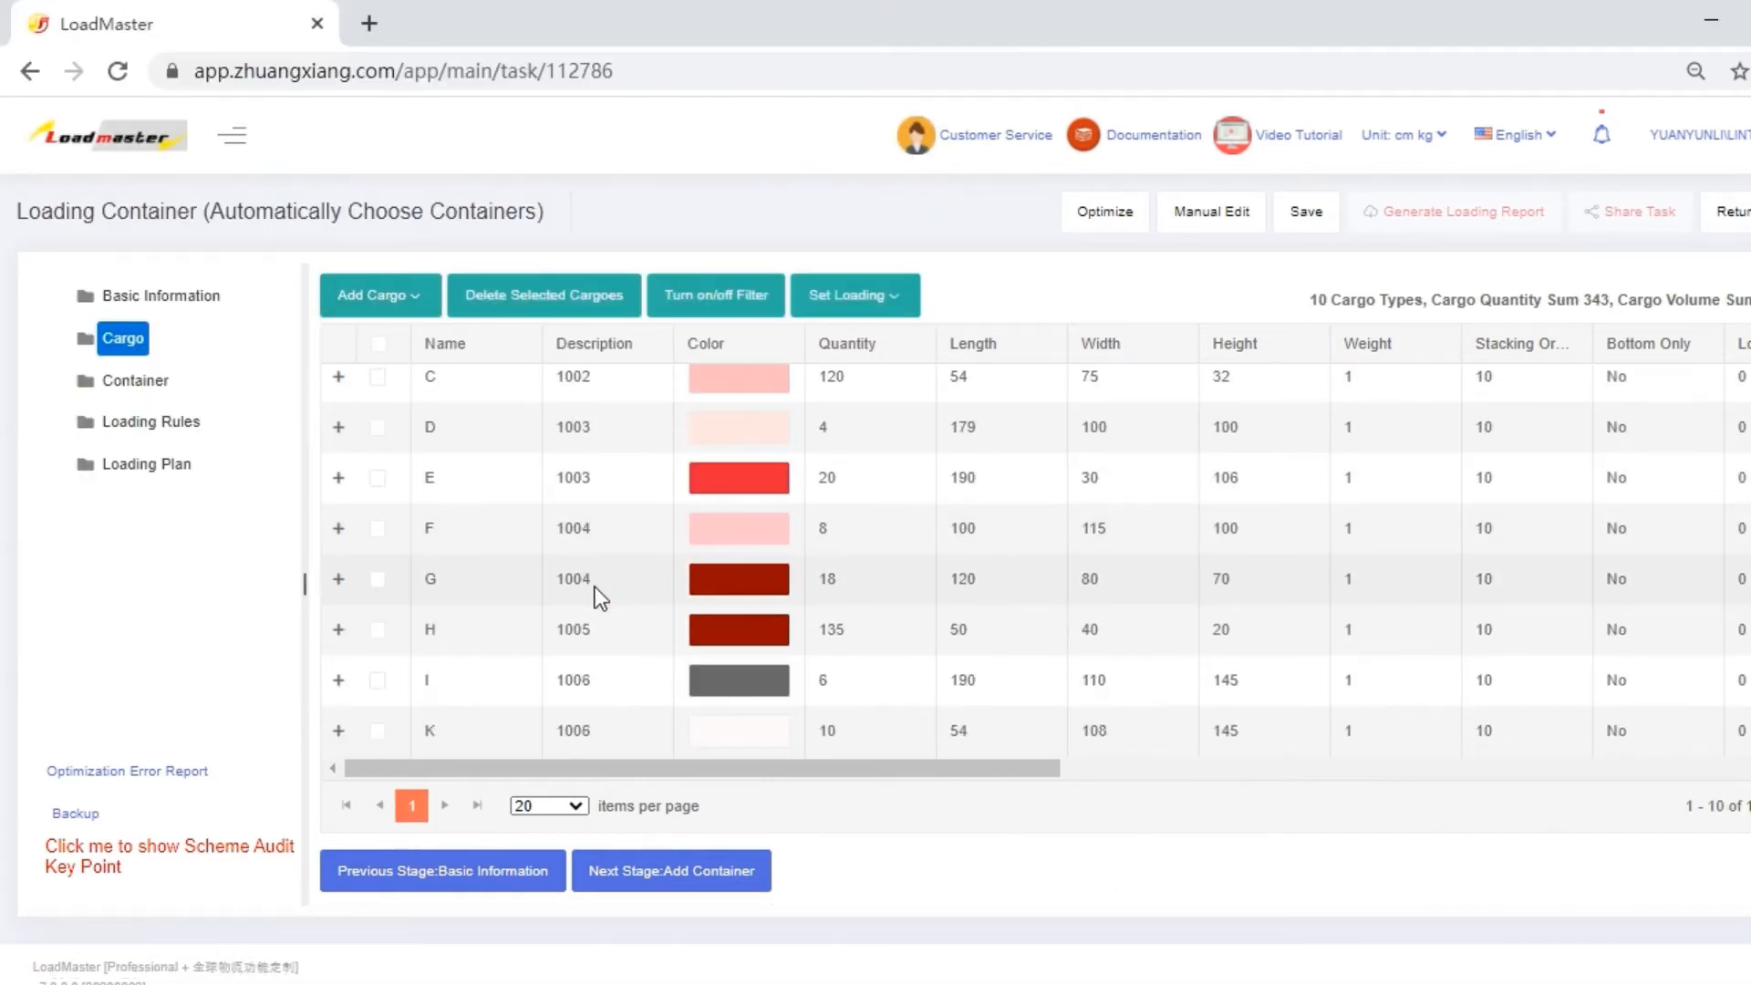
{"action": "scroll", "coordinate": [535, 651], "scroll_direction": "up", "scroll_amount": 2}
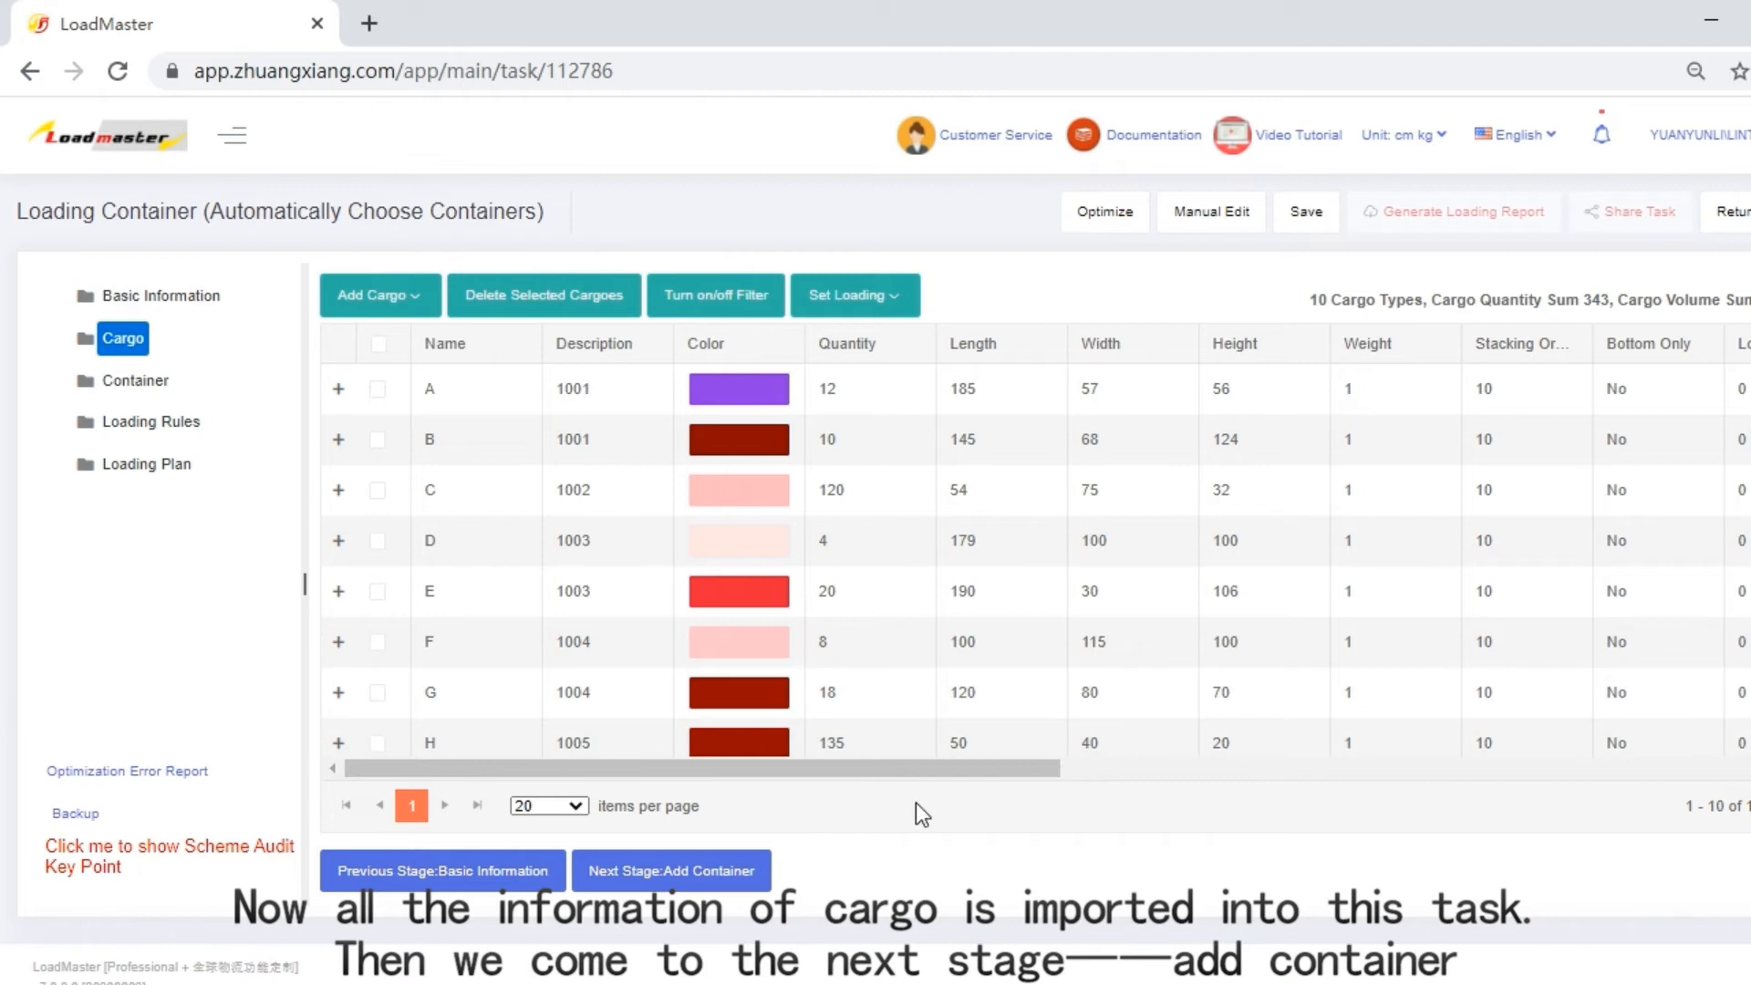
Go on to the container stage and add the 40GP container from the database.
{"action": "left_click", "coordinate": [698, 874]}
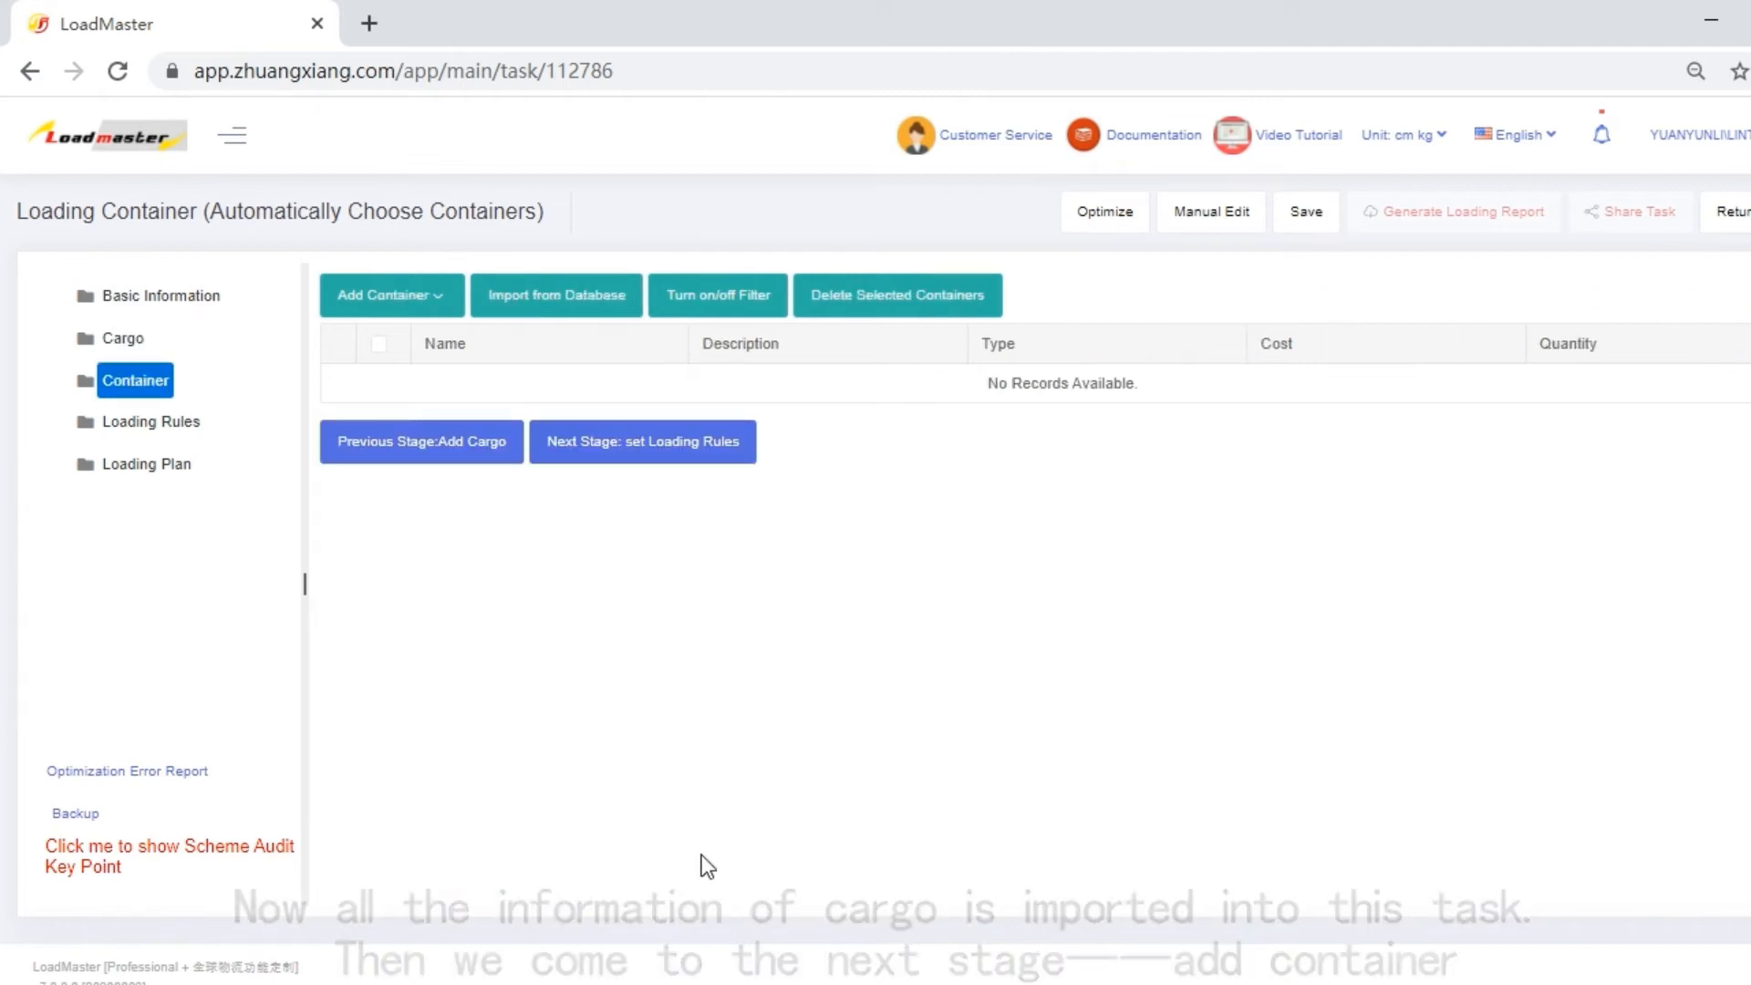
{"action": "left_click", "coordinate": [559, 309]}
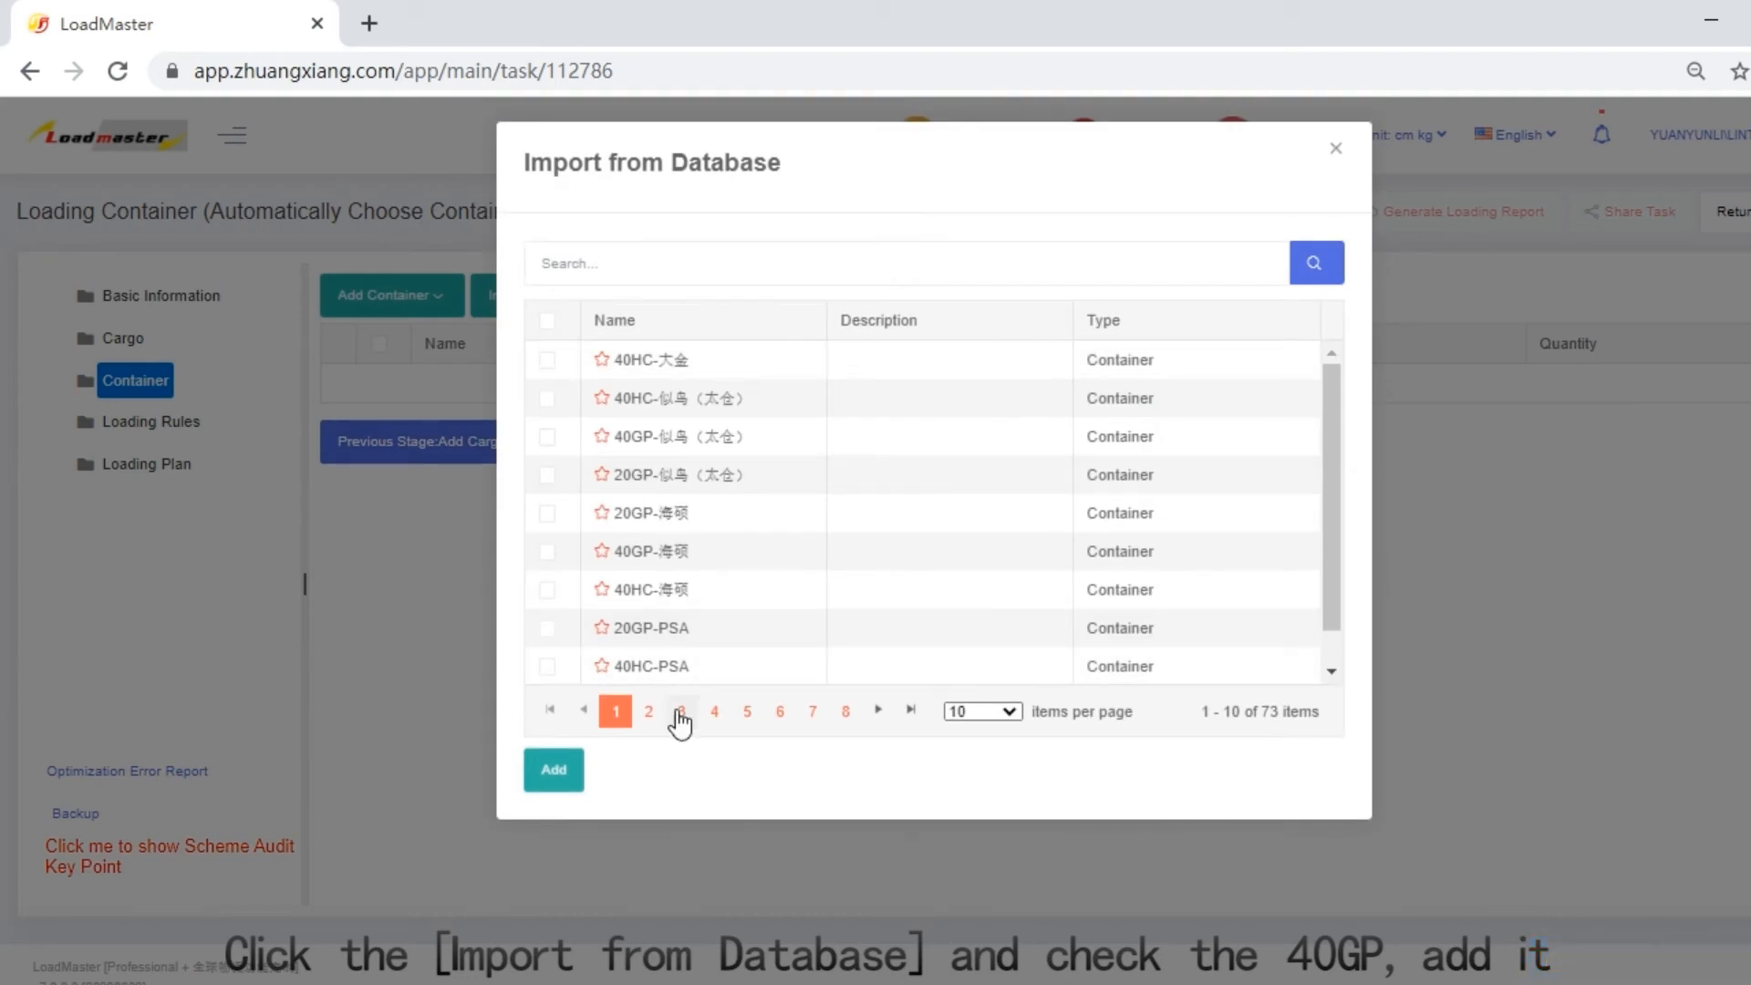
{"action": "left_click", "coordinate": [650, 713]}
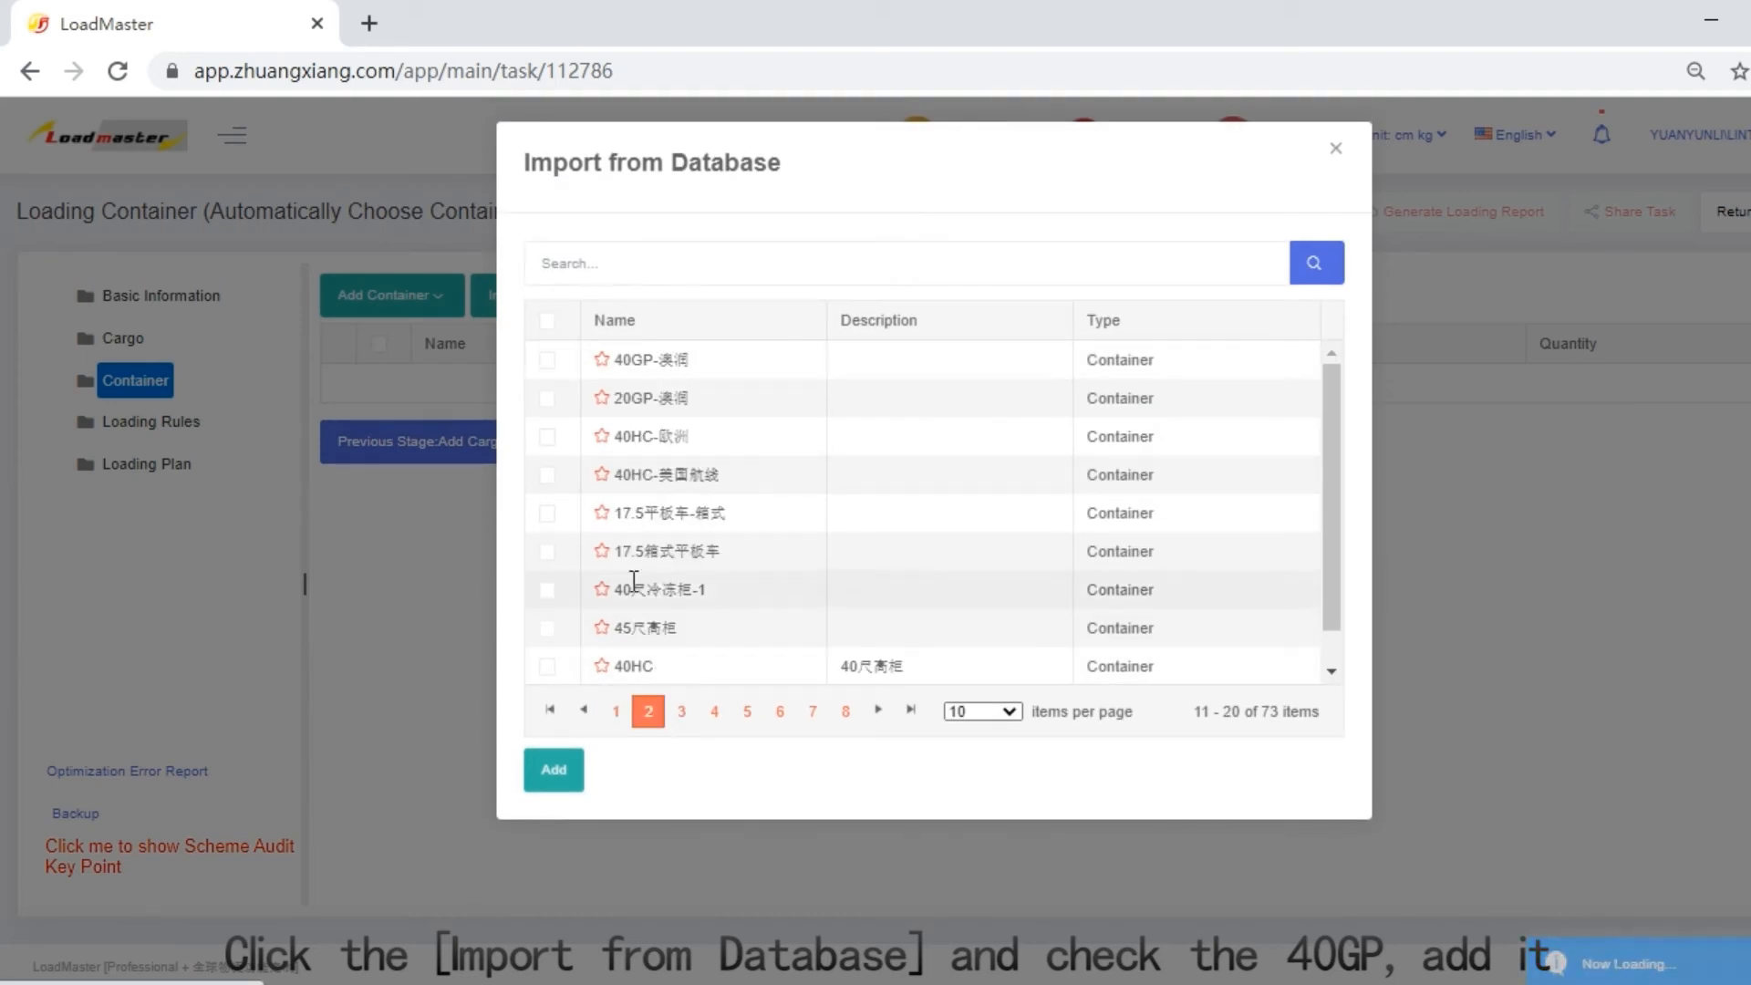
{"action": "scroll", "coordinate": [562, 655], "scroll_direction": "down", "scroll_amount": 1}
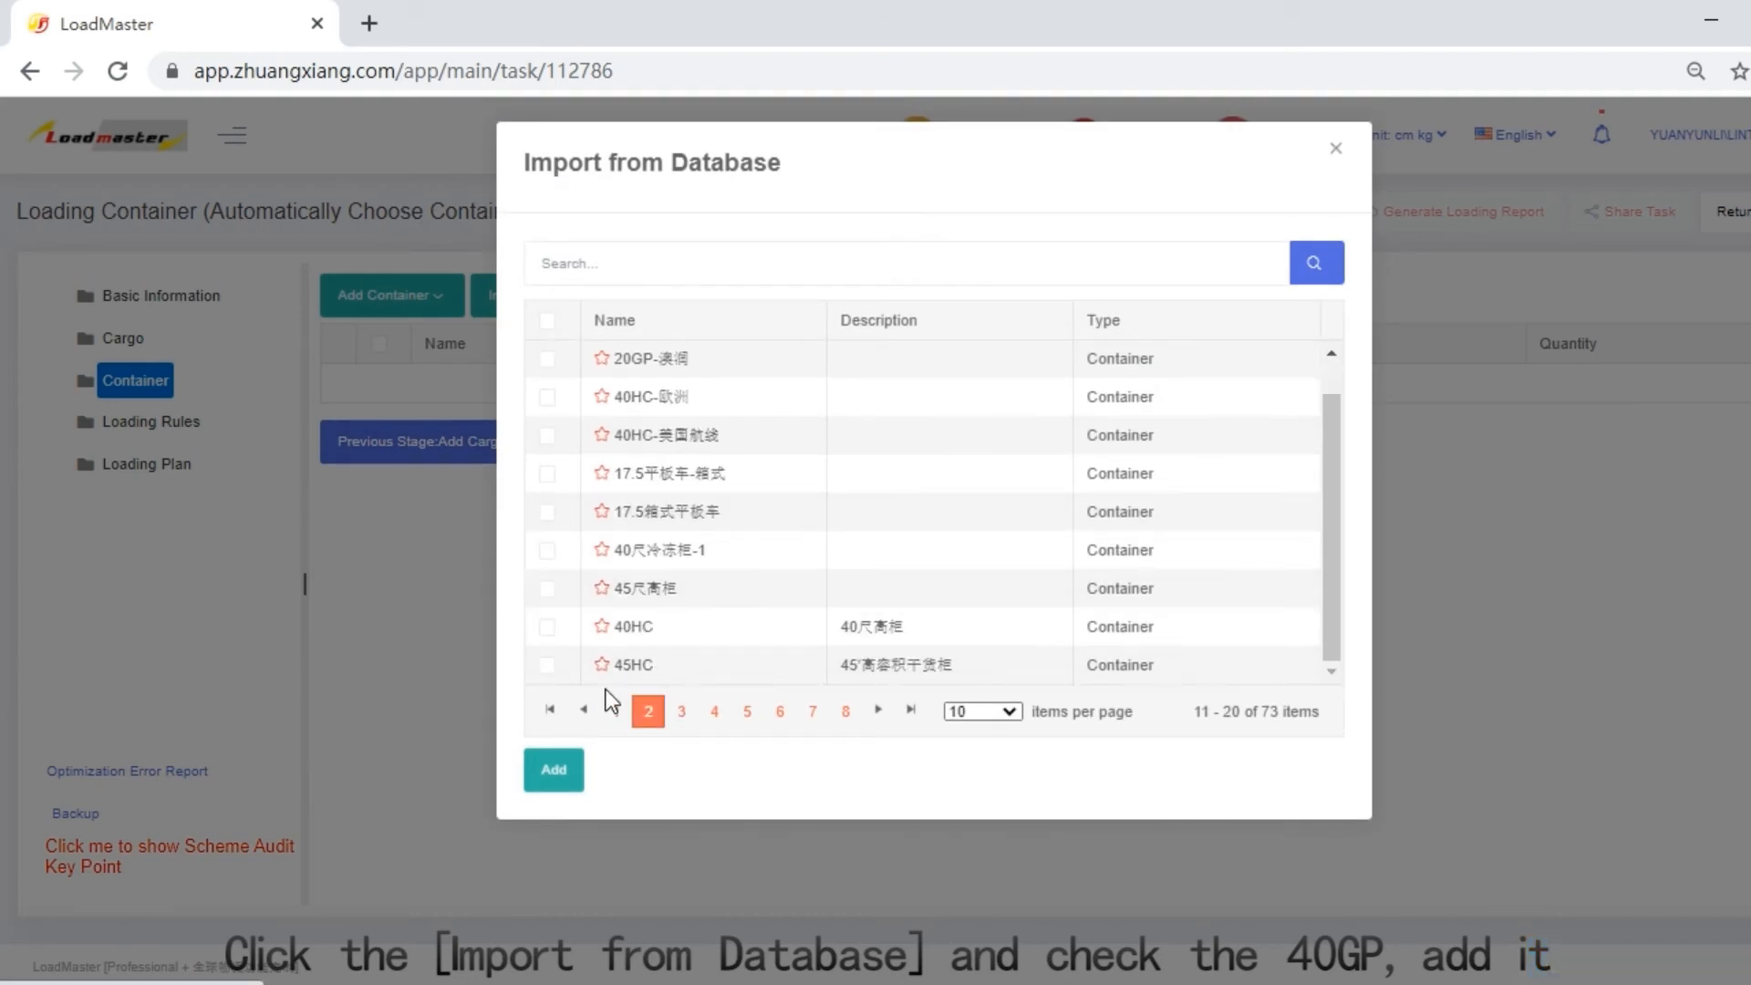
{"action": "left_click", "coordinate": [682, 713]}
{"action": "left_click", "coordinate": [548, 360]}
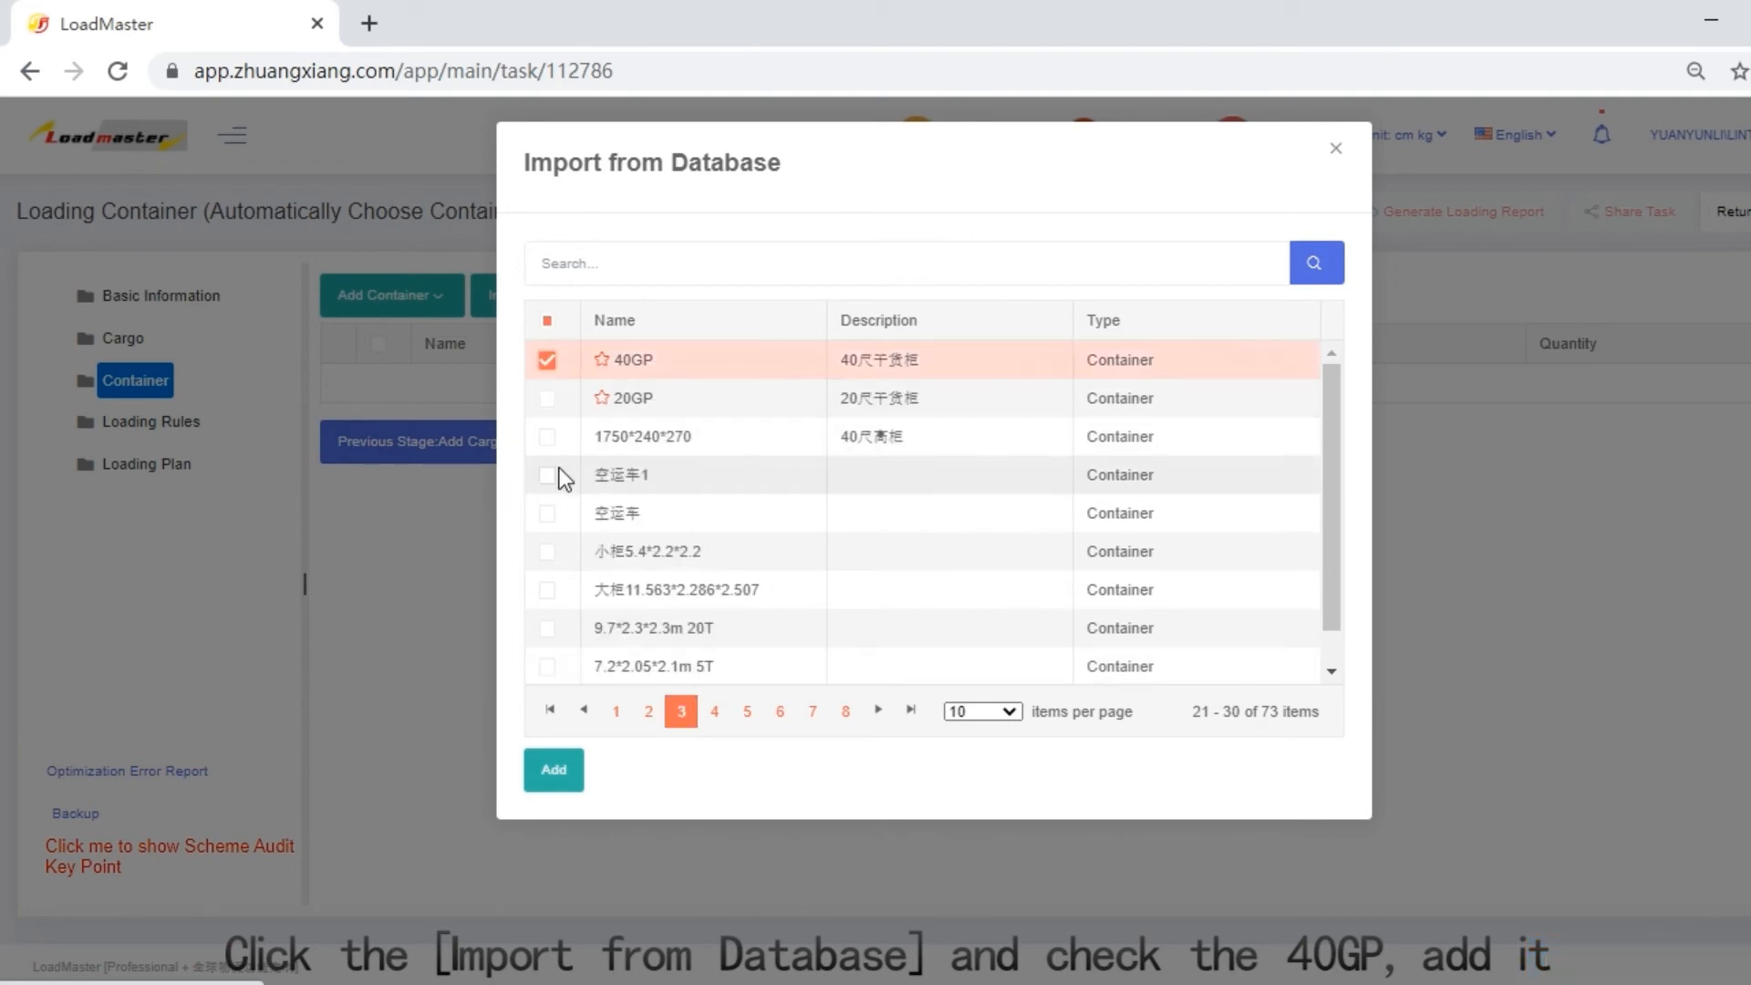
{"action": "left_click", "coordinate": [554, 772]}
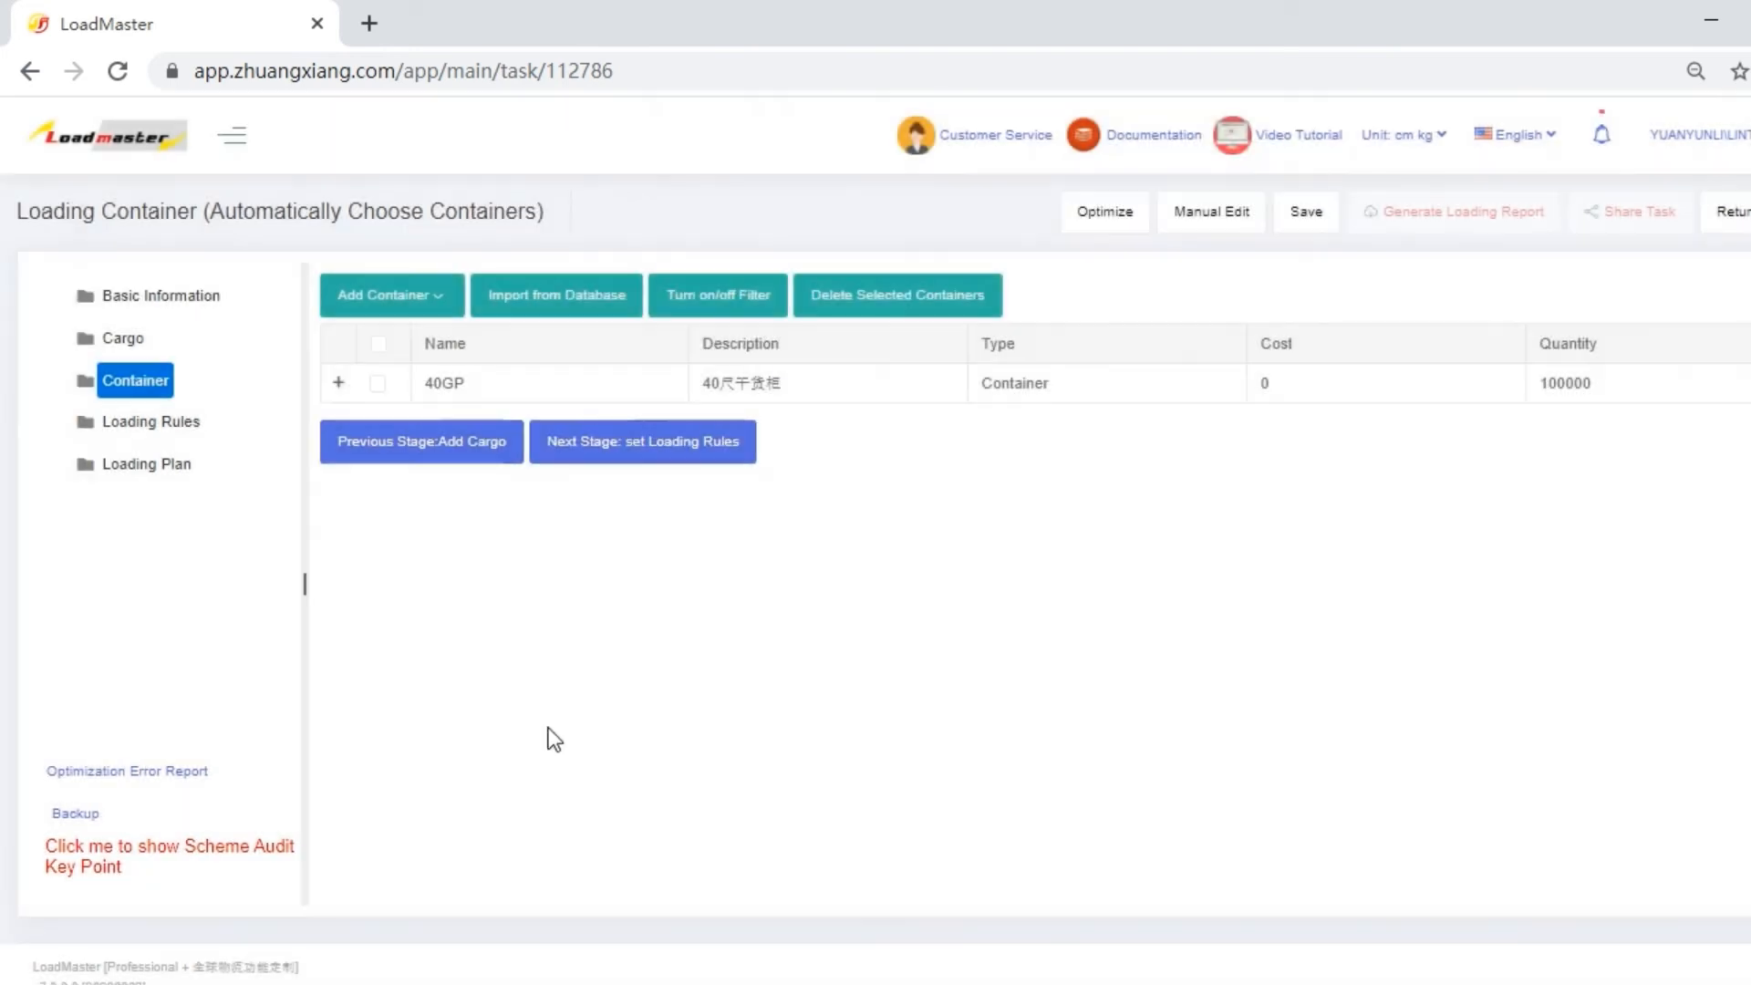
Expand the 40GP container's details and set its corner casting length, width and height to 10 cm each.
{"action": "left_click", "coordinate": [341, 383]}
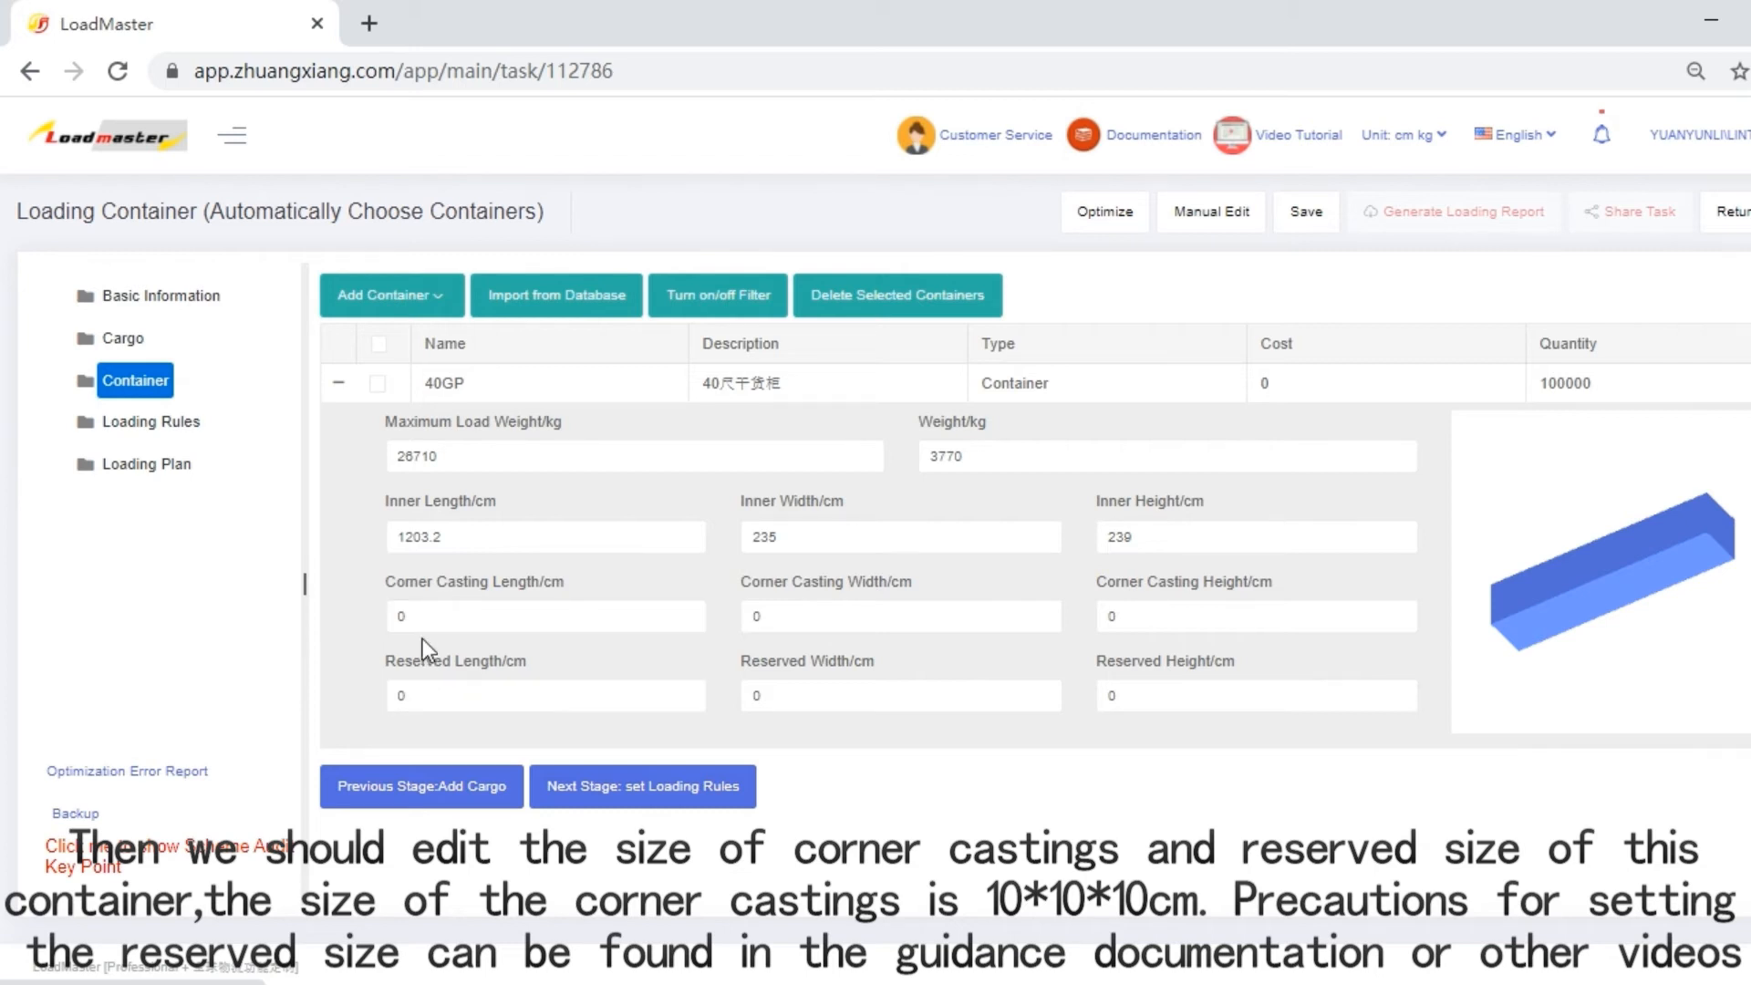
{"action": "left_click_drag", "start_coordinate": [413, 616], "coordinate": [381, 615]}
{"action": "type", "text": "10"}
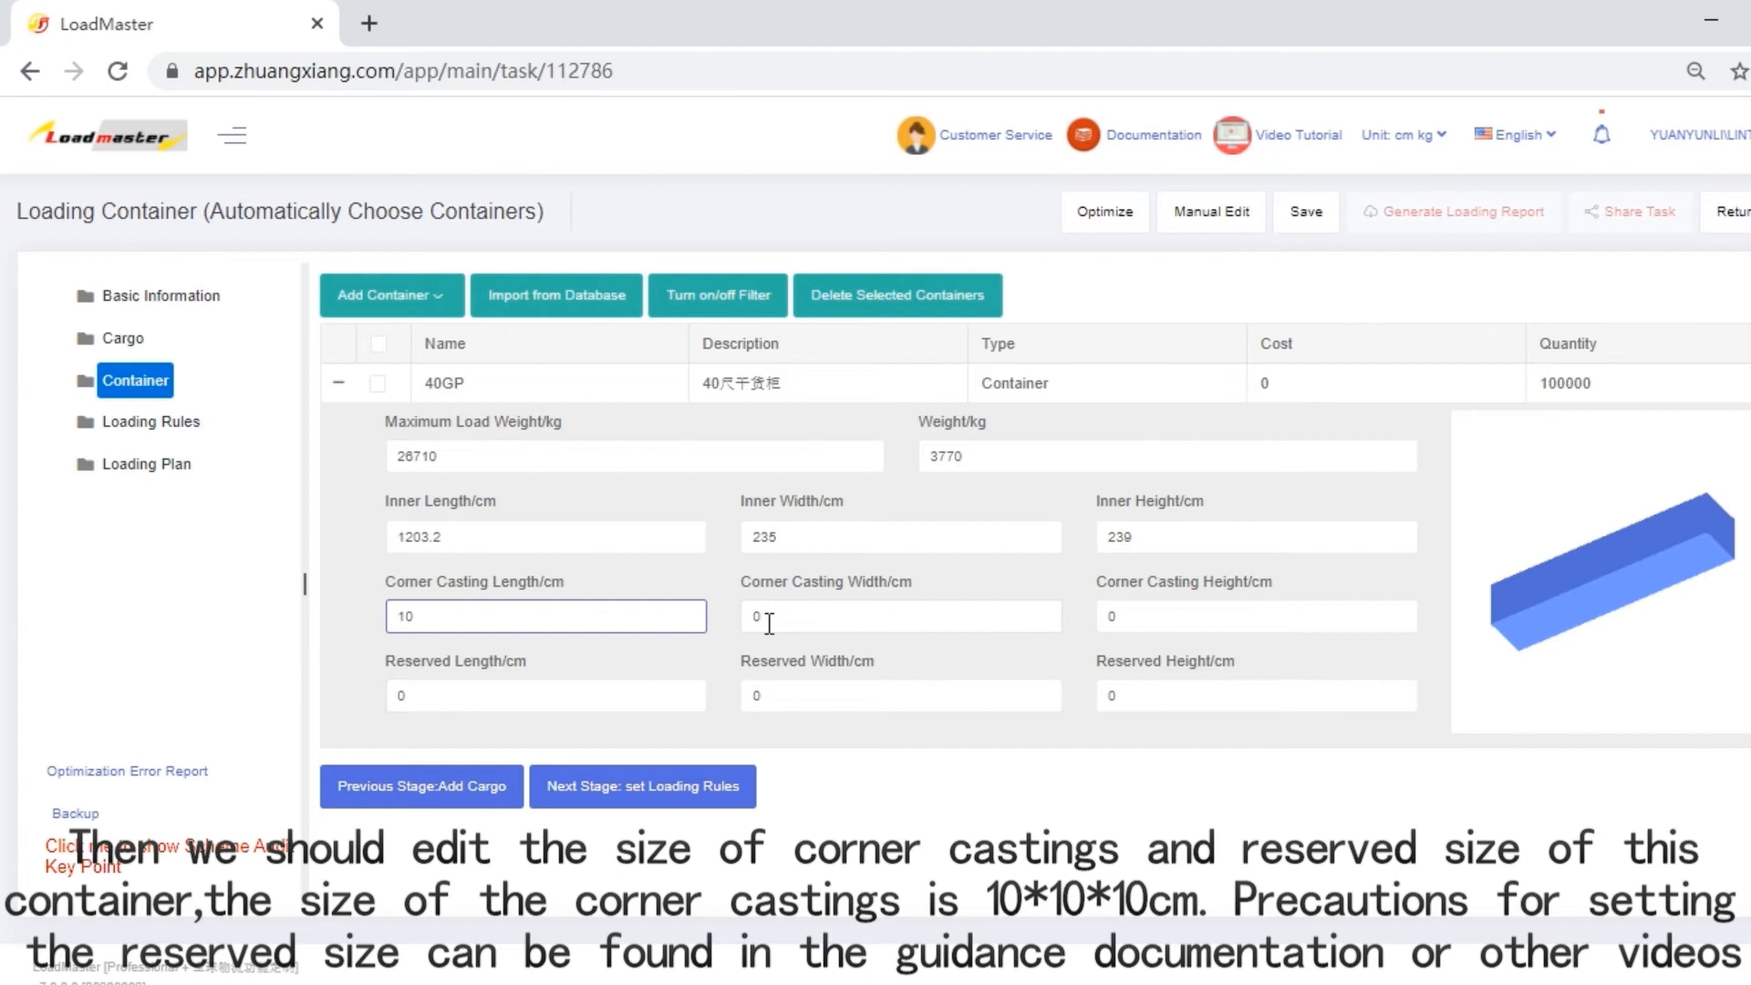
{"action": "left_click_drag", "start_coordinate": [769, 623], "coordinate": [749, 616]}
{"action": "type", "text": "10"}
{"action": "left_click_drag", "start_coordinate": [1110, 610], "coordinate": [1092, 609]}
{"action": "type", "text": "10"}
Set the 40GP container's reserved length to 10 cm and its reserved width and height to 5 cm.
{"action": "left_click_drag", "start_coordinate": [404, 700], "coordinate": [393, 699]}
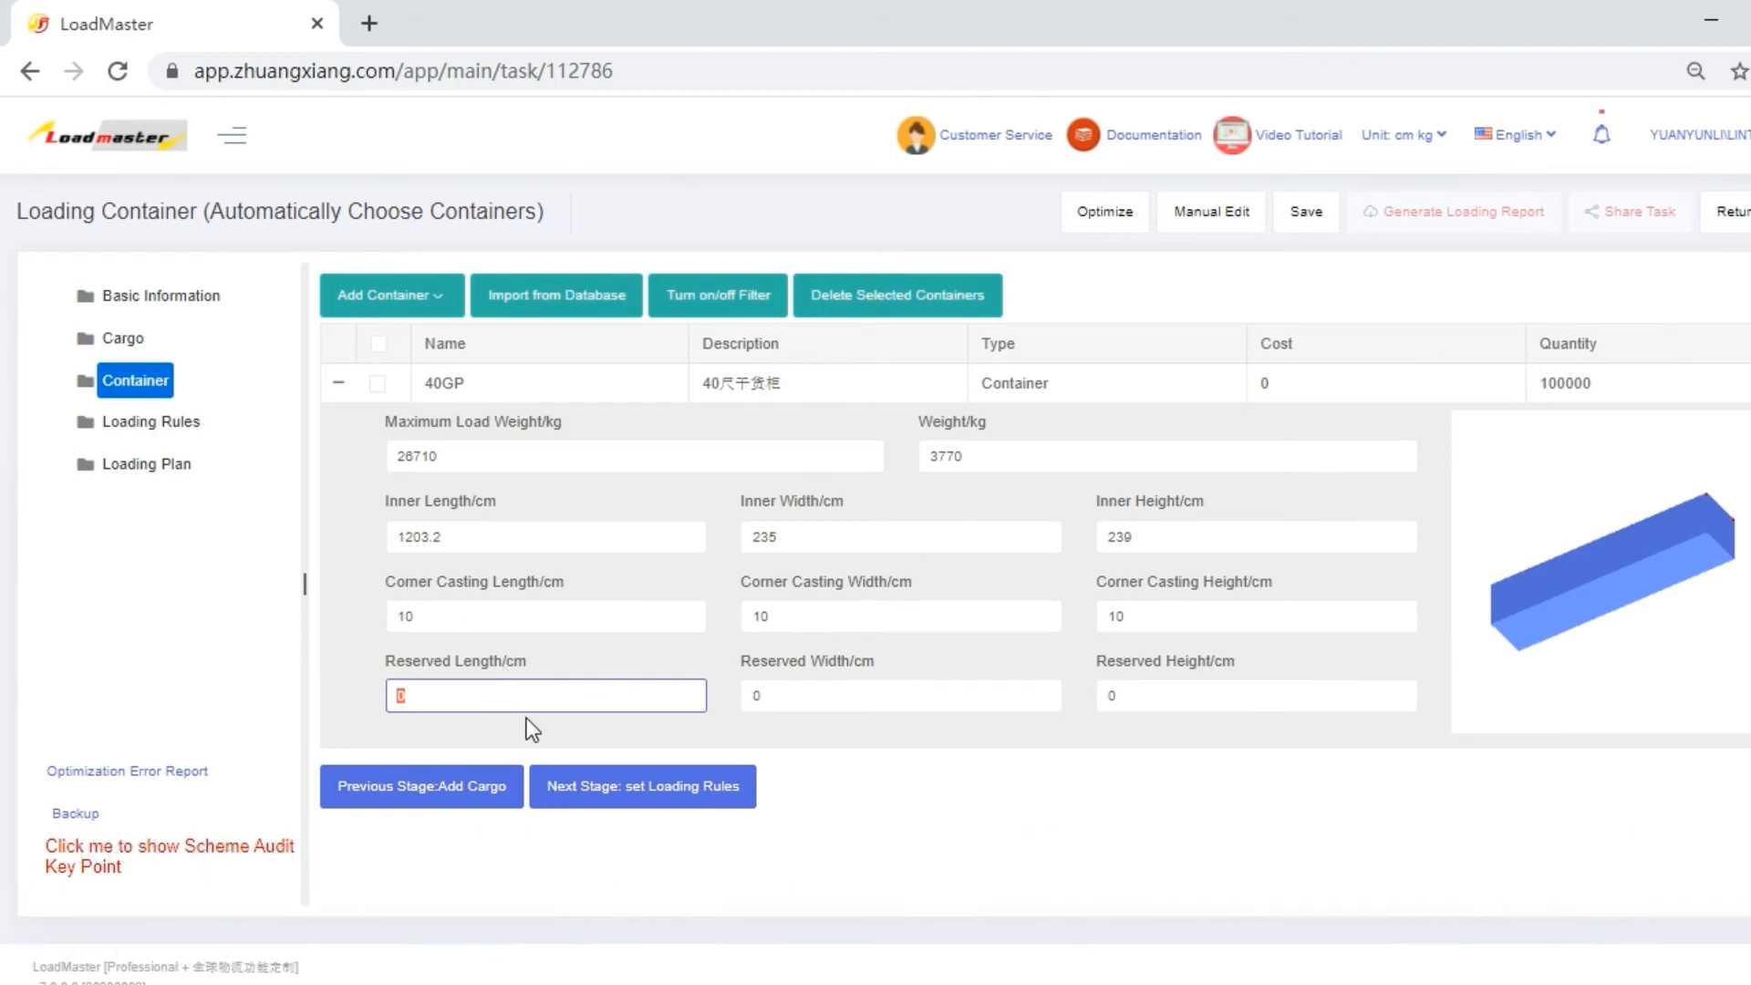
{"action": "type", "text": "10"}
{"action": "key", "text": "Tab"}
{"action": "type", "text": "5"}
{"action": "key", "text": "Tab"}
{"action": "type", "text": "5"}
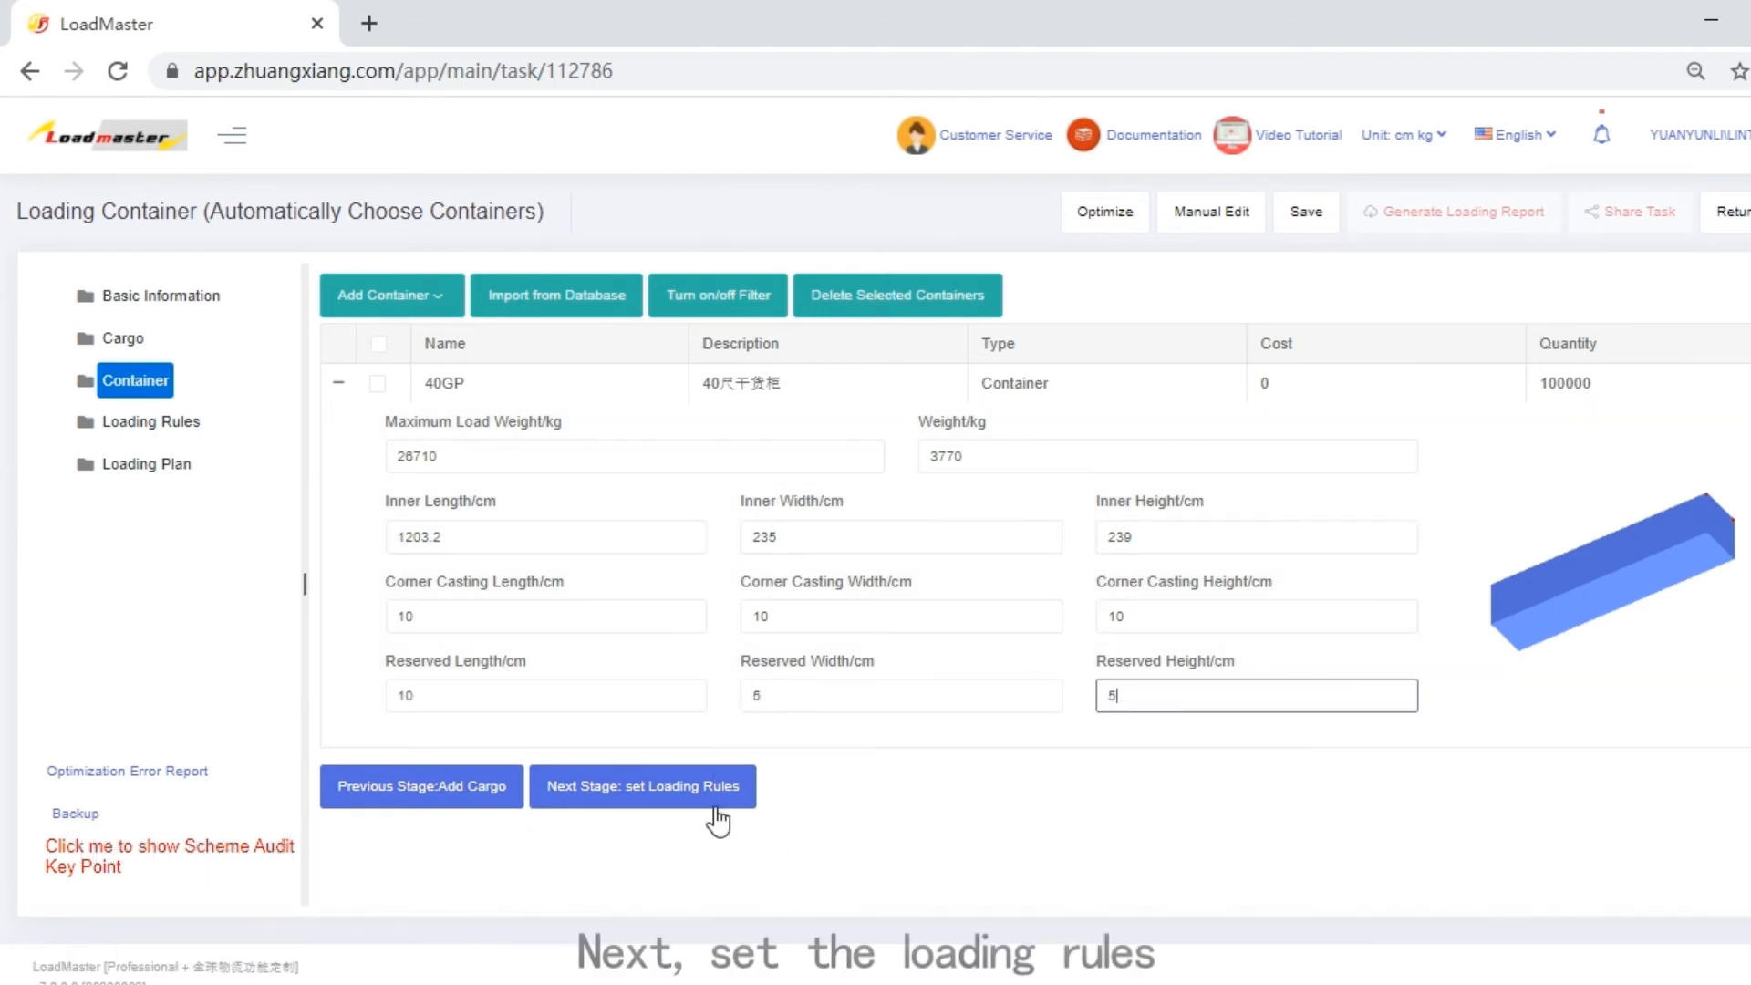
Go on to the loading rules stage and optimize the task to calculate the loading plan.
{"action": "left_click", "coordinate": [703, 799]}
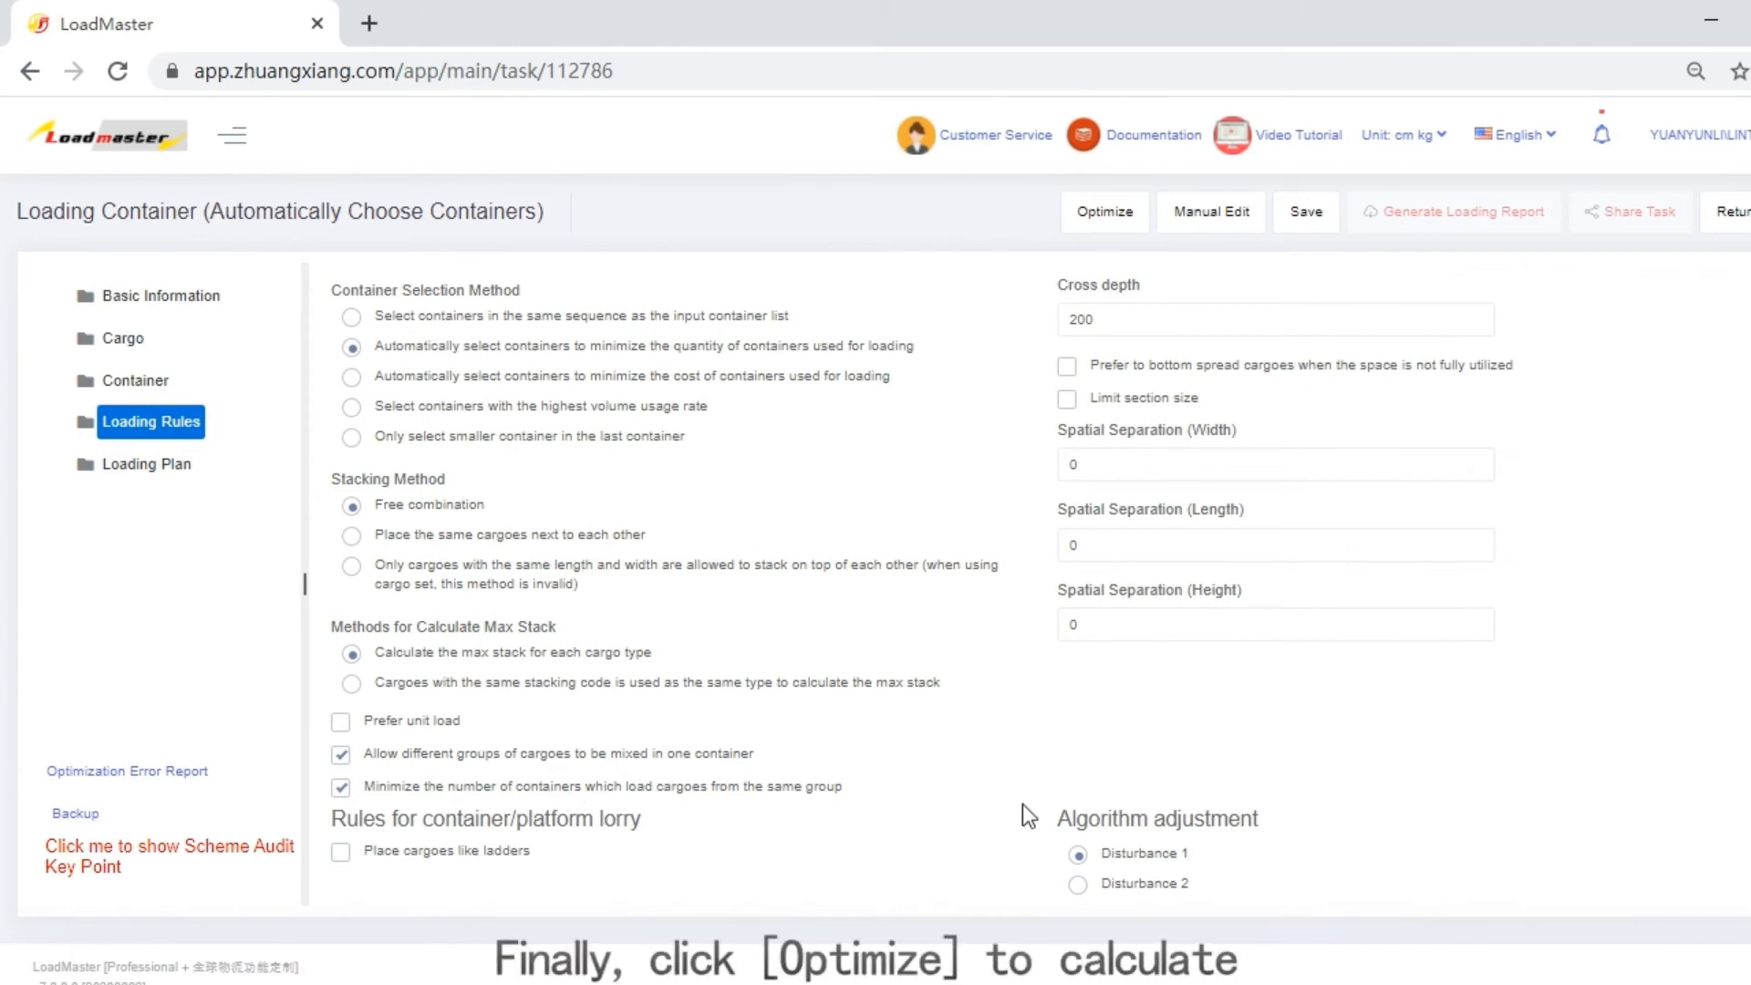
{"action": "left_click", "coordinate": [1099, 216]}
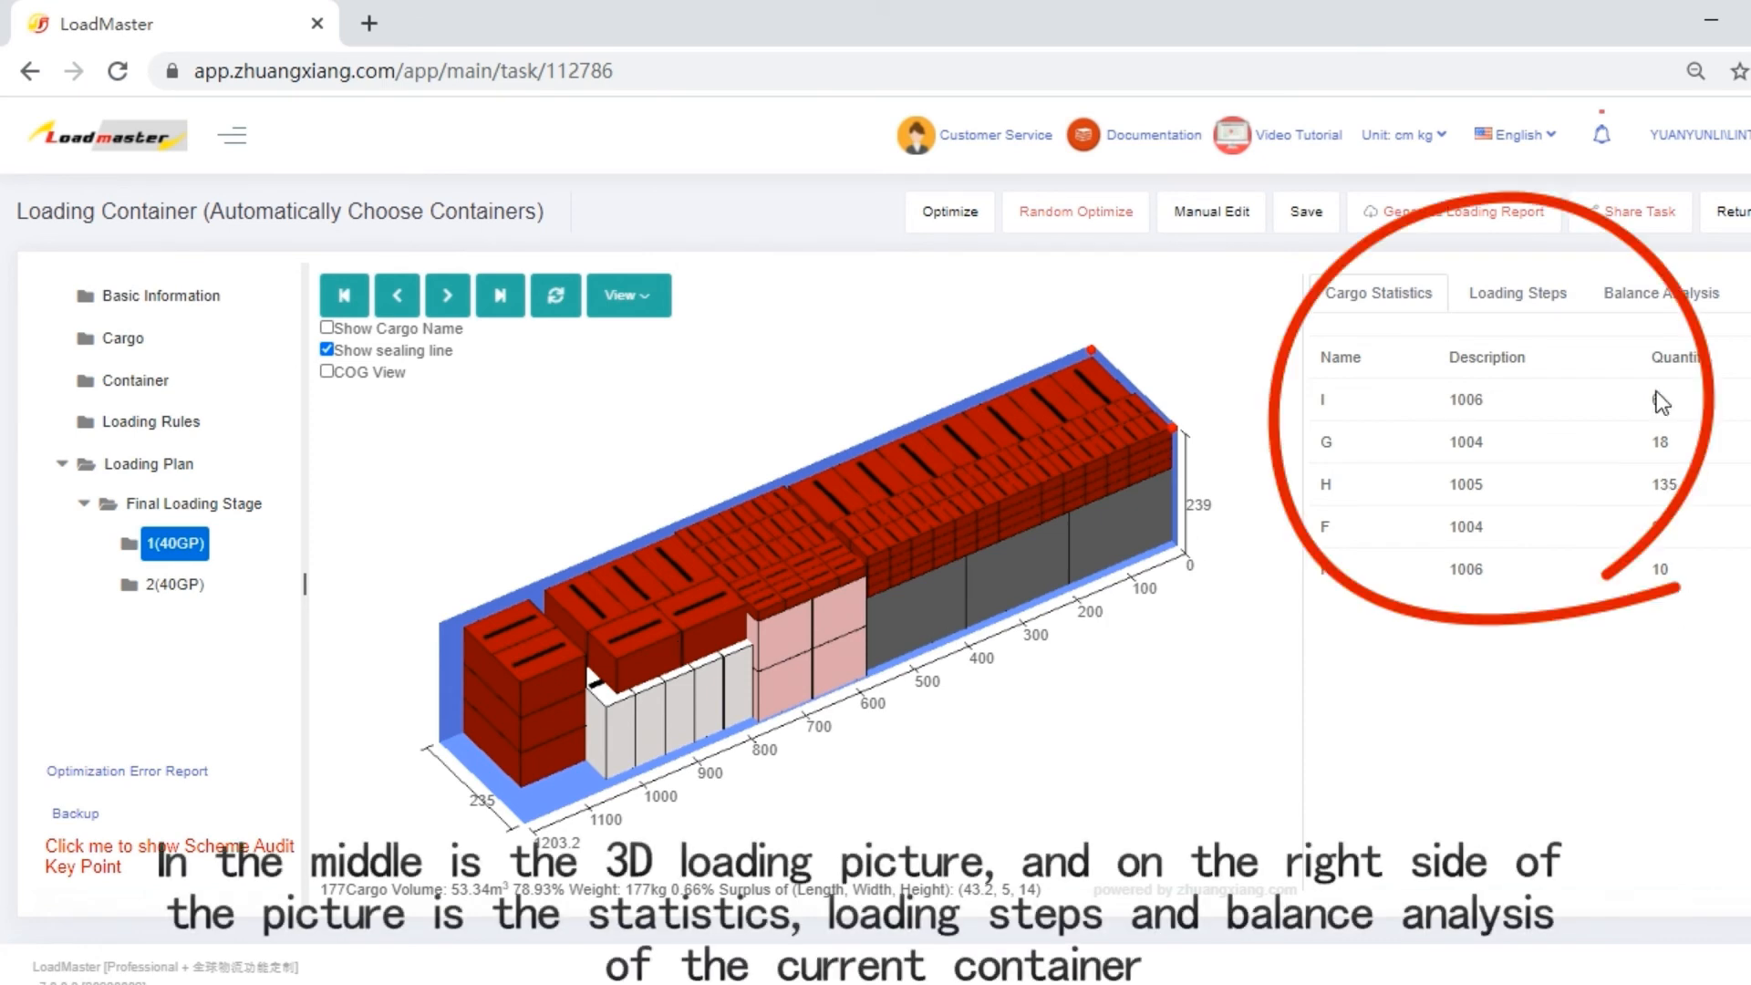
Review the first container's loading steps and balance analysis, and compare the 3D loading and cargo statistics of both 40GP containers.
{"action": "left_click", "coordinate": [1507, 298]}
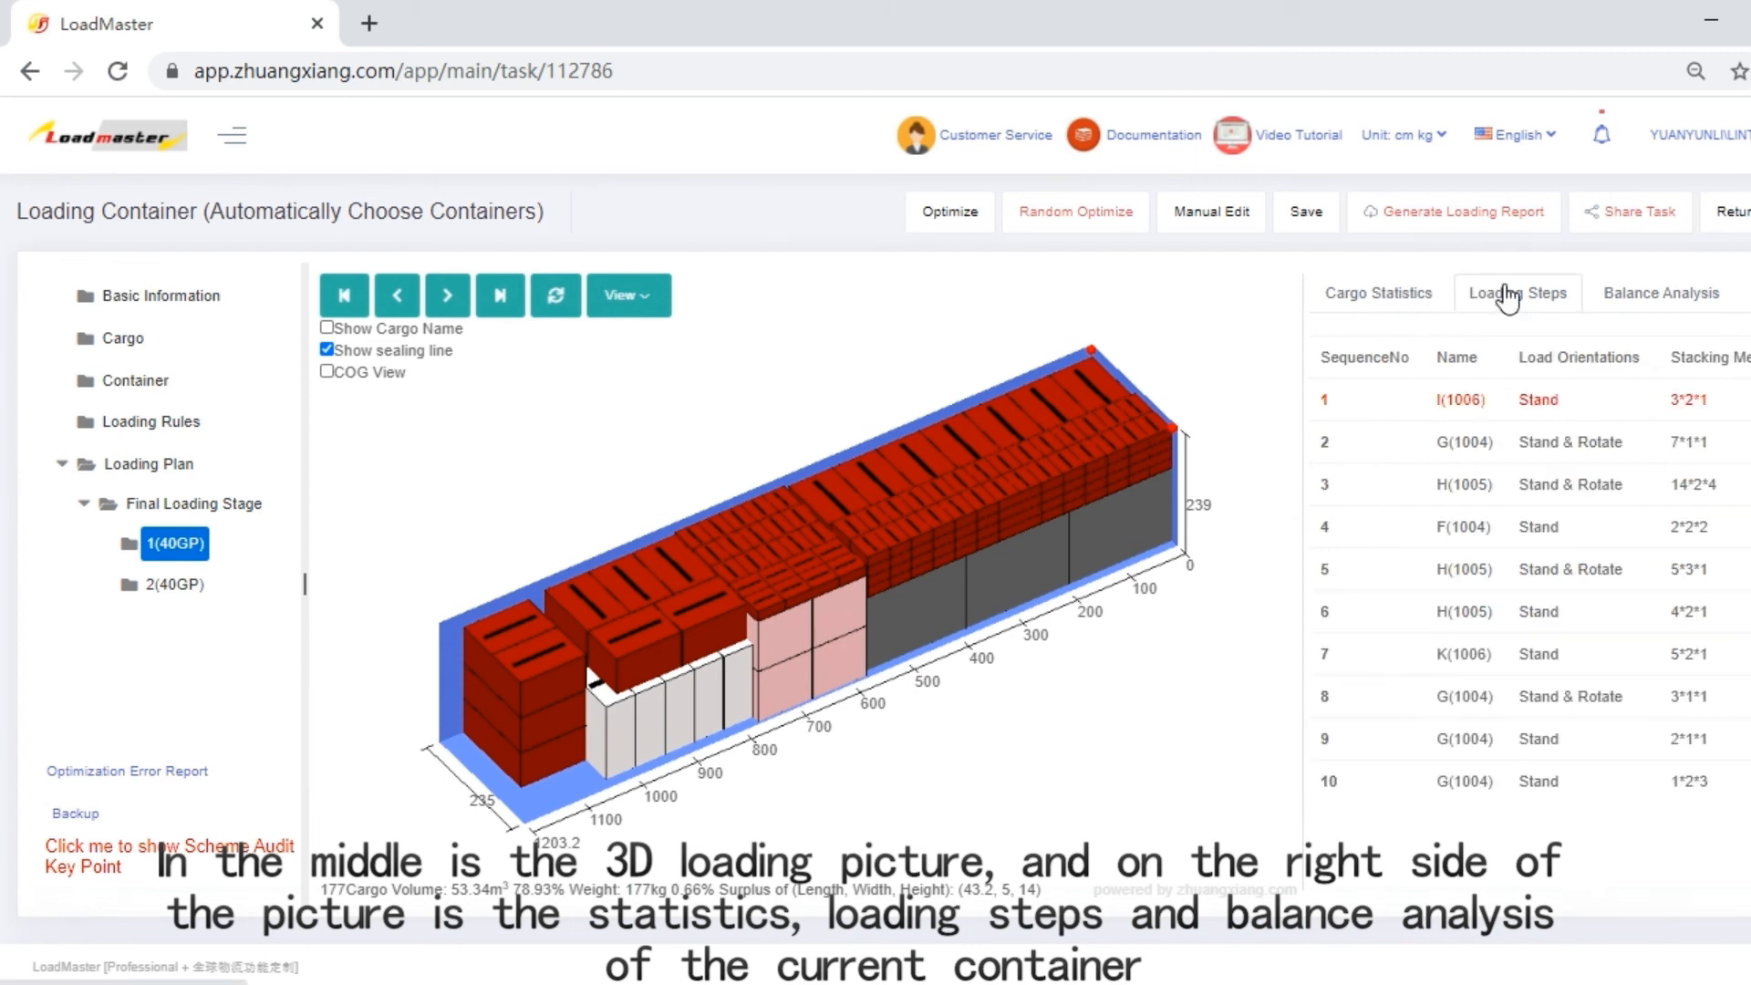
{"action": "left_click", "coordinate": [1658, 301]}
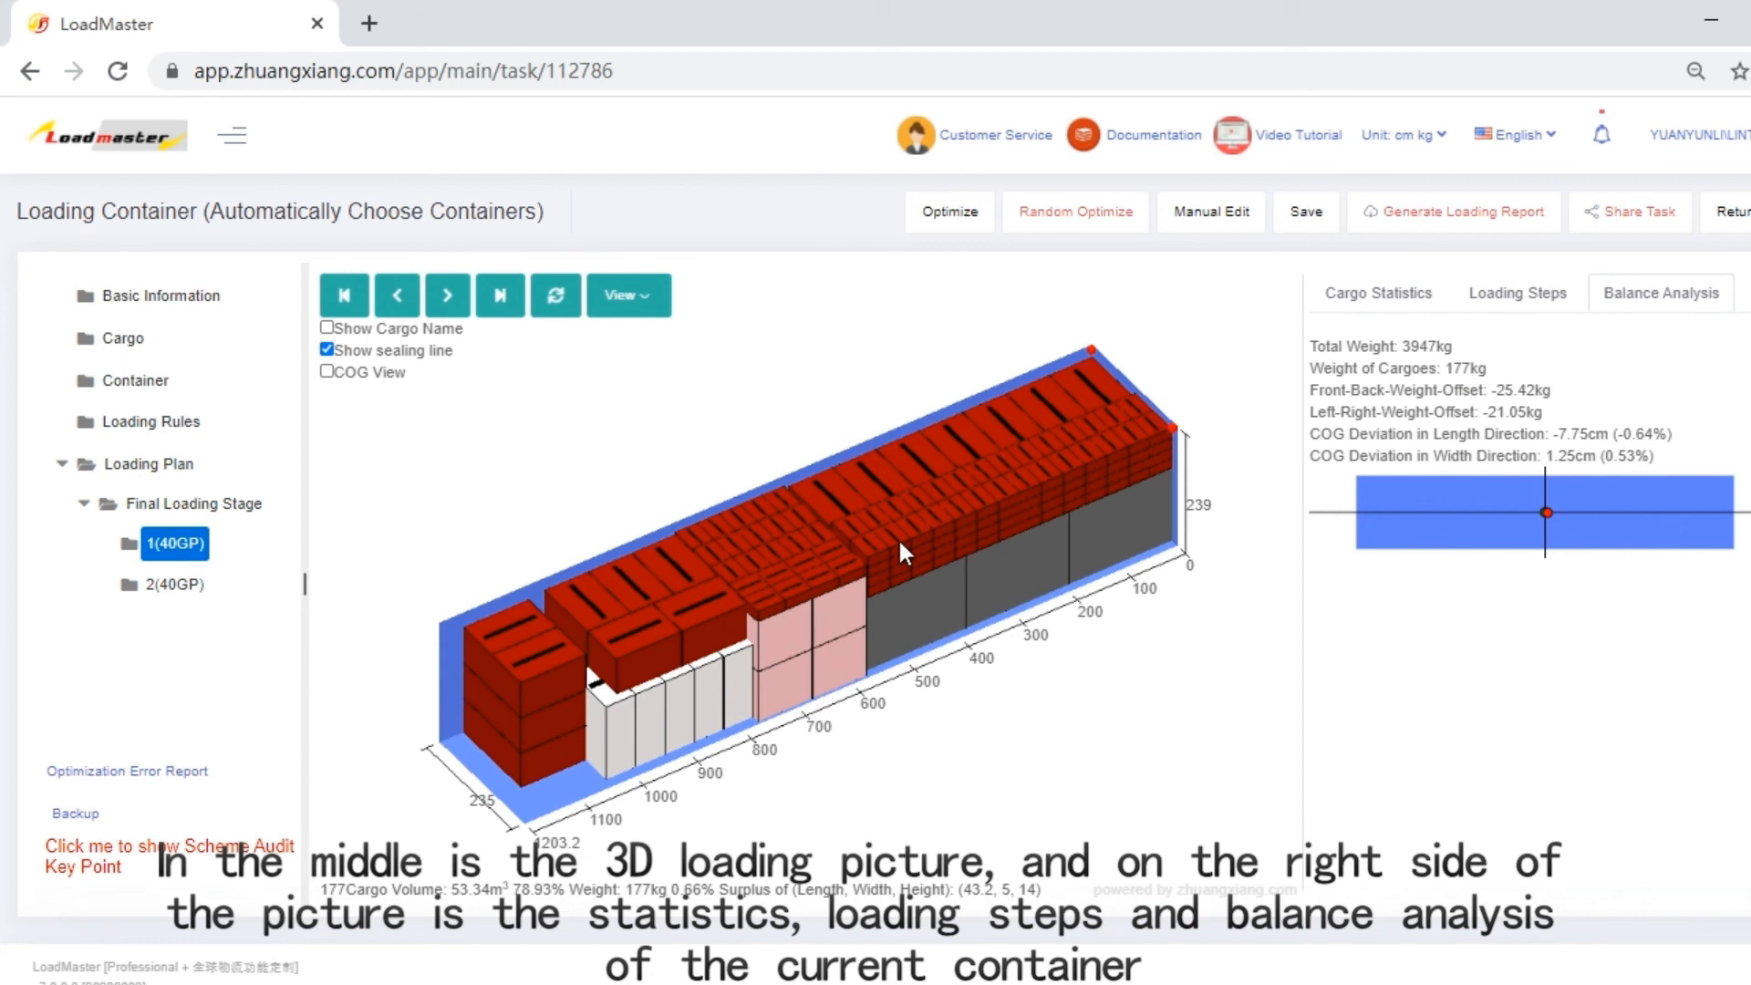
{"action": "left_click", "coordinate": [173, 584]}
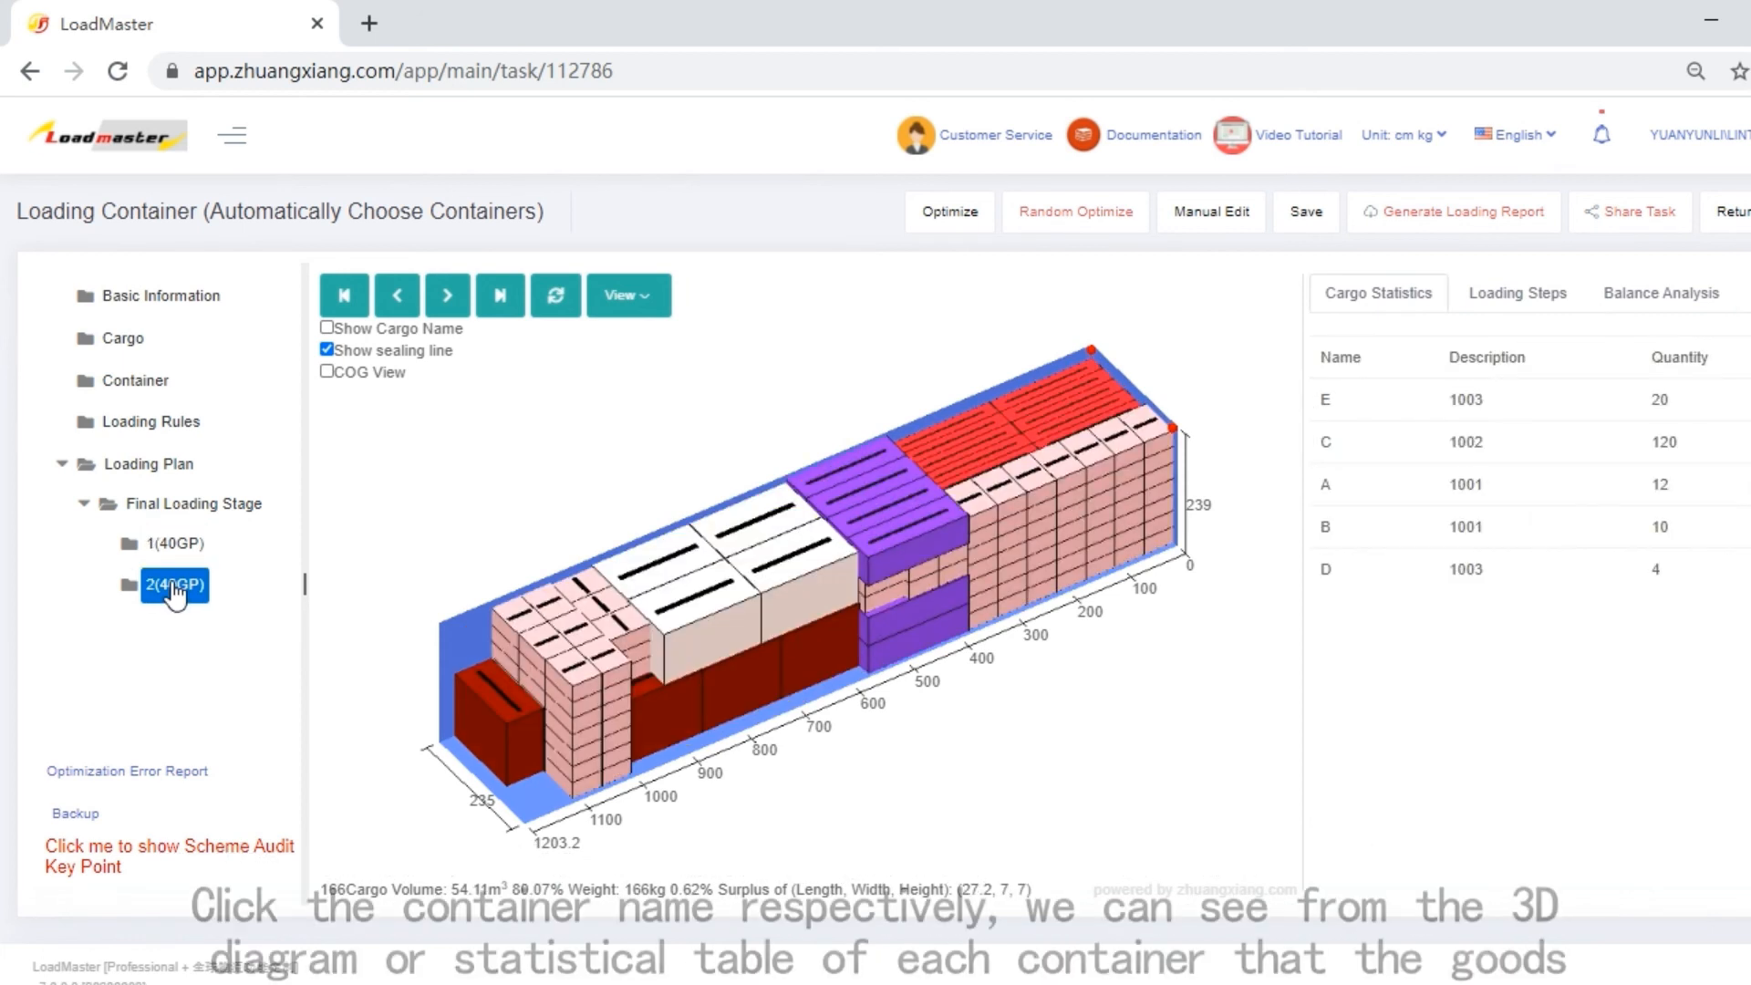
{"action": "left_click", "coordinate": [176, 546]}
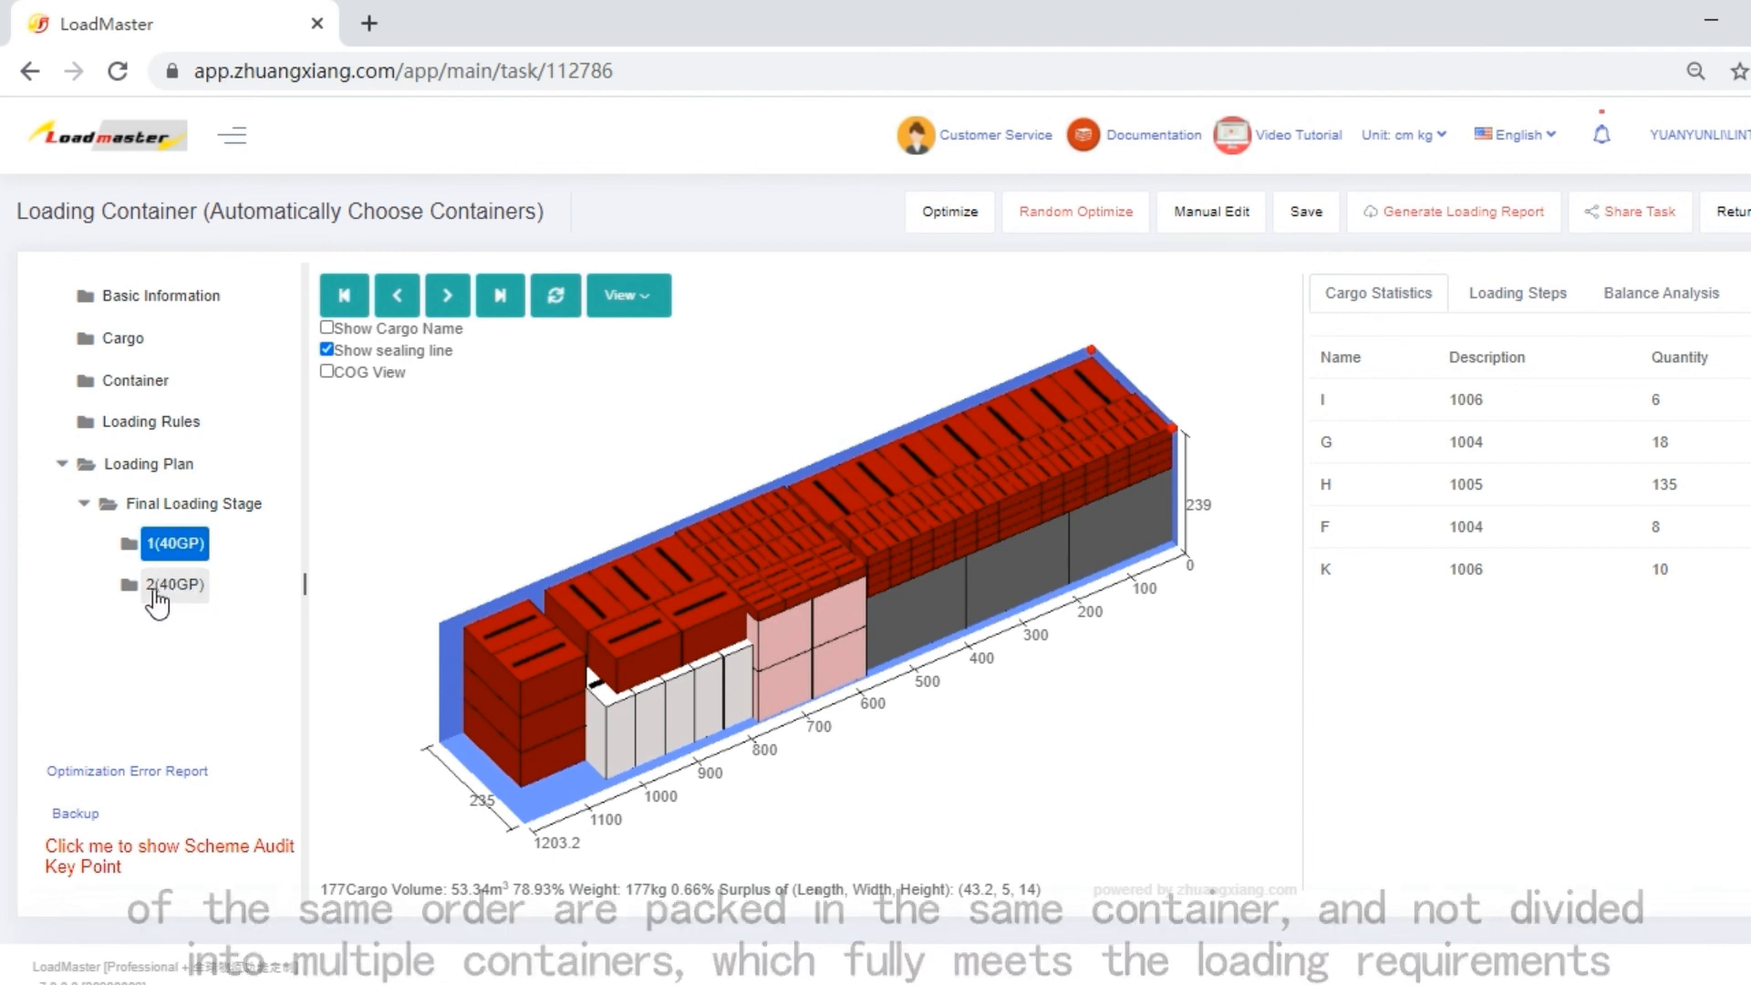
{"action": "left_click", "coordinate": [164, 595]}
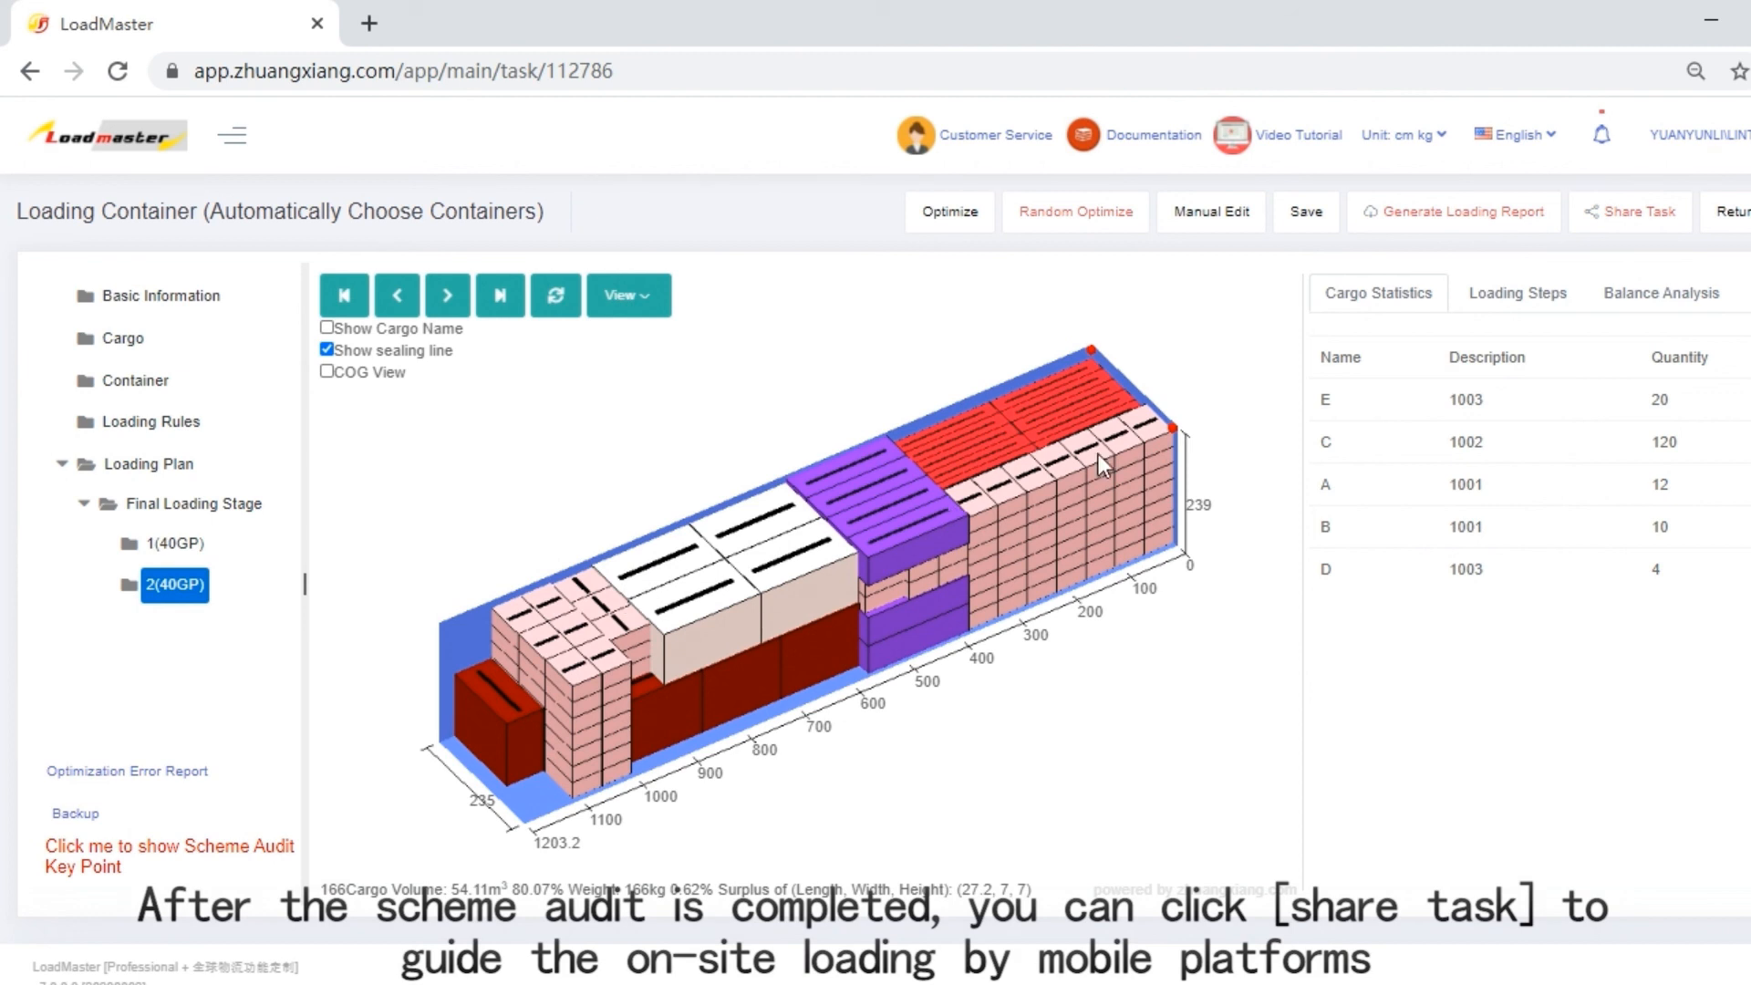
View the task sharing options and the loading report options, closing each dialog without sending or generating anything.
{"action": "left_click", "coordinate": [1639, 214]}
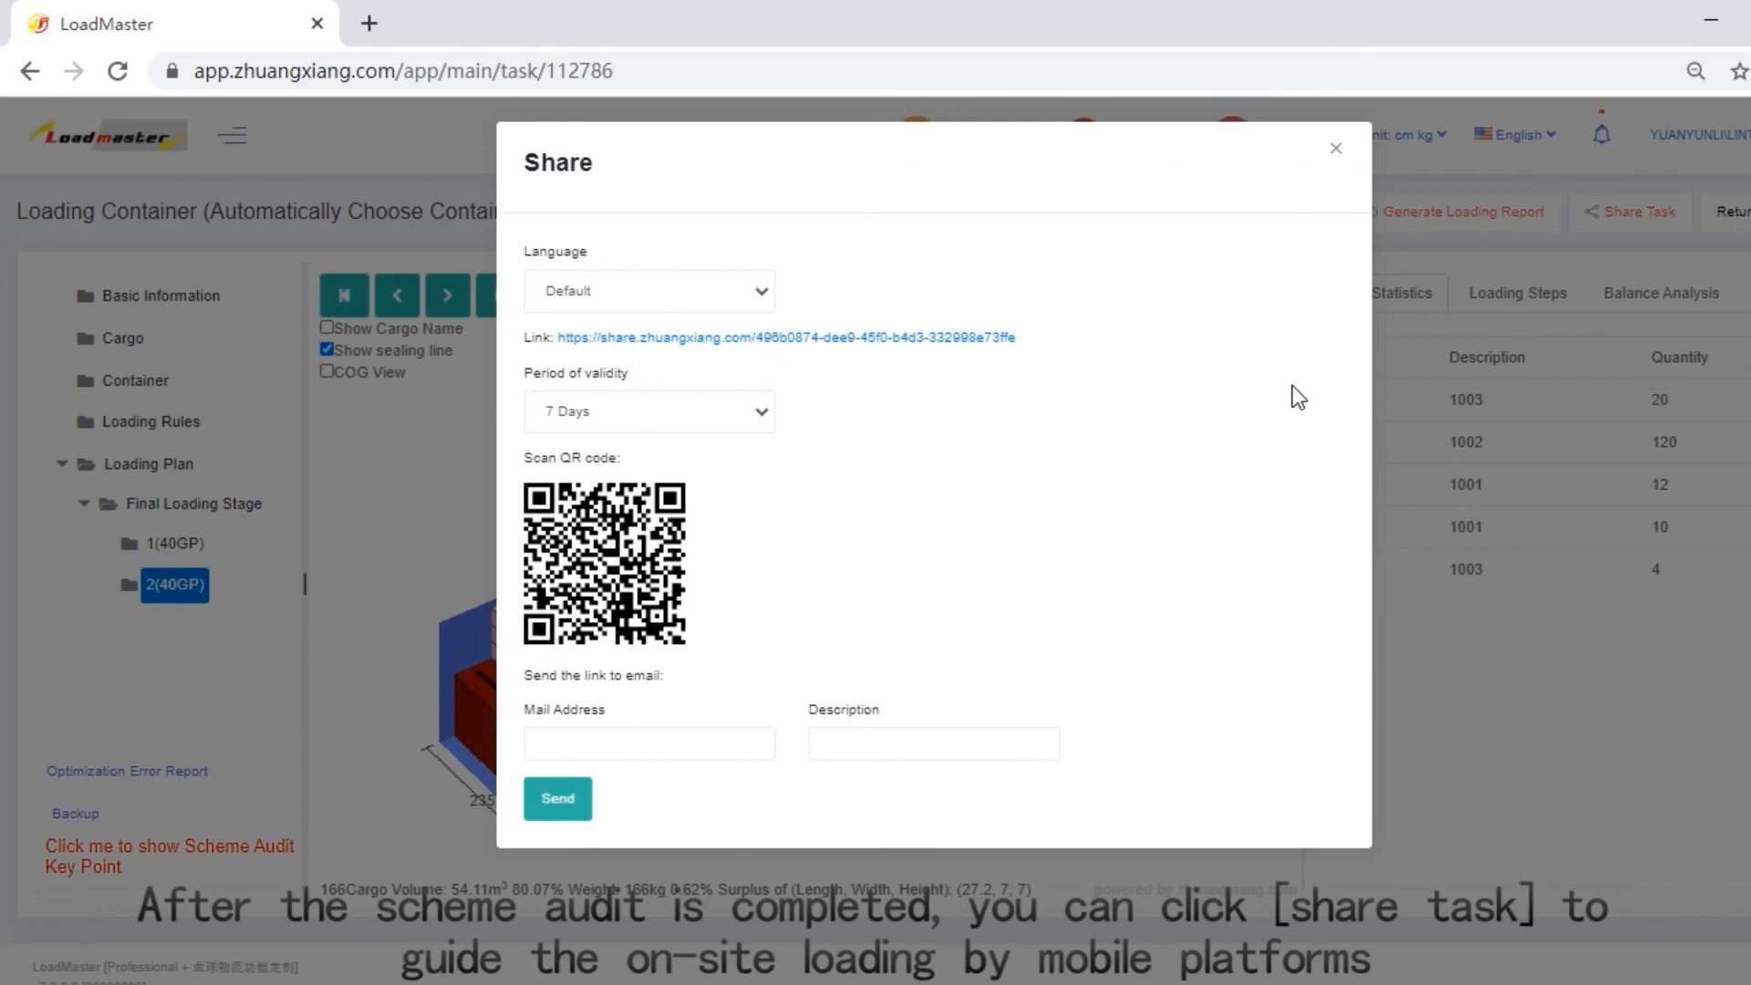
{"action": "left_click", "coordinate": [1336, 149]}
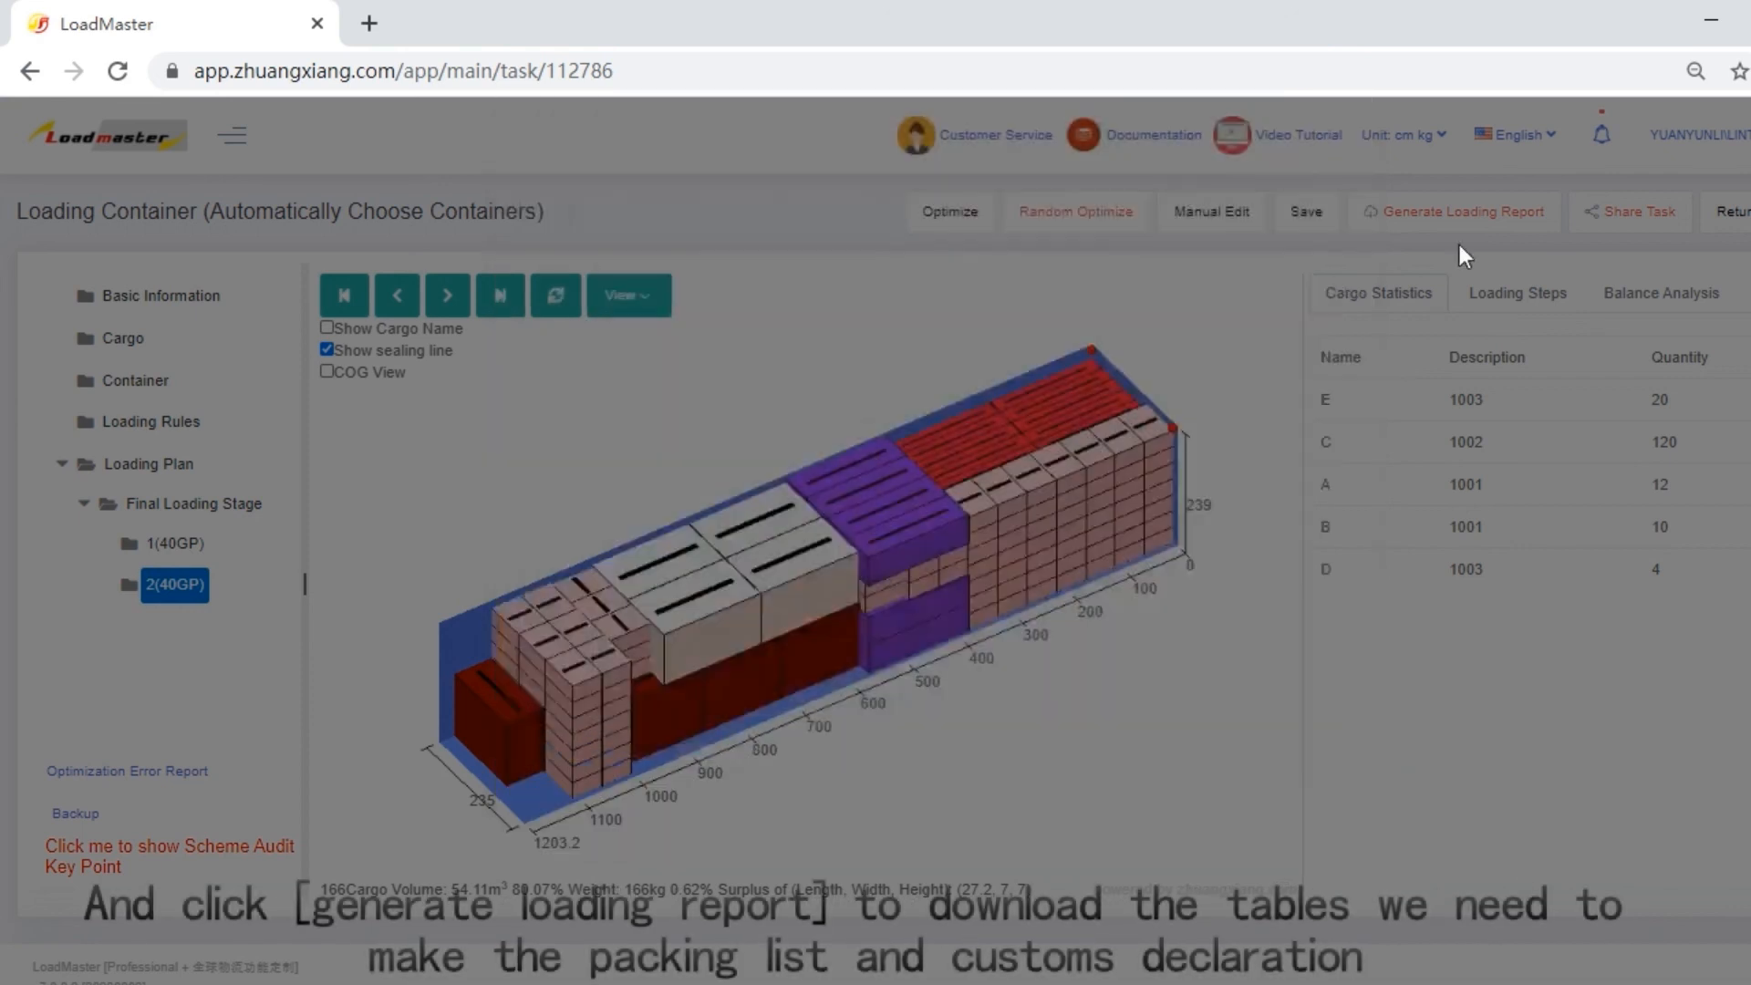
{"action": "left_click", "coordinate": [1460, 215]}
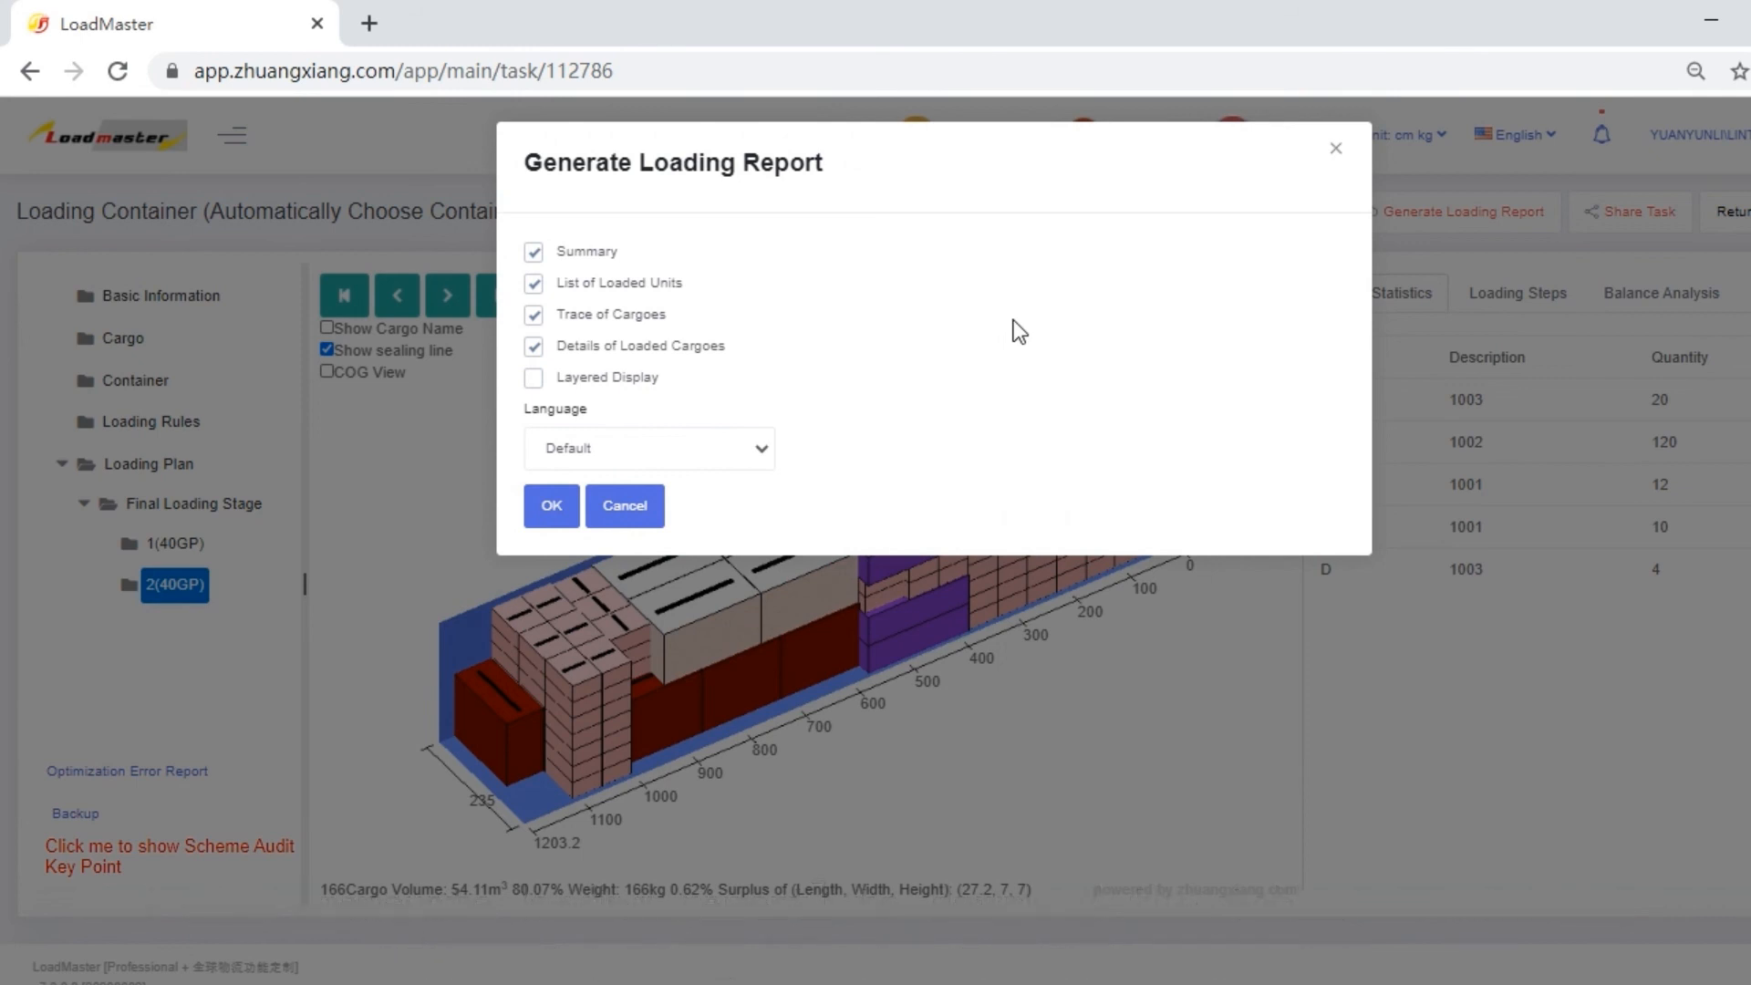
{"action": "left_click", "coordinate": [1338, 150]}
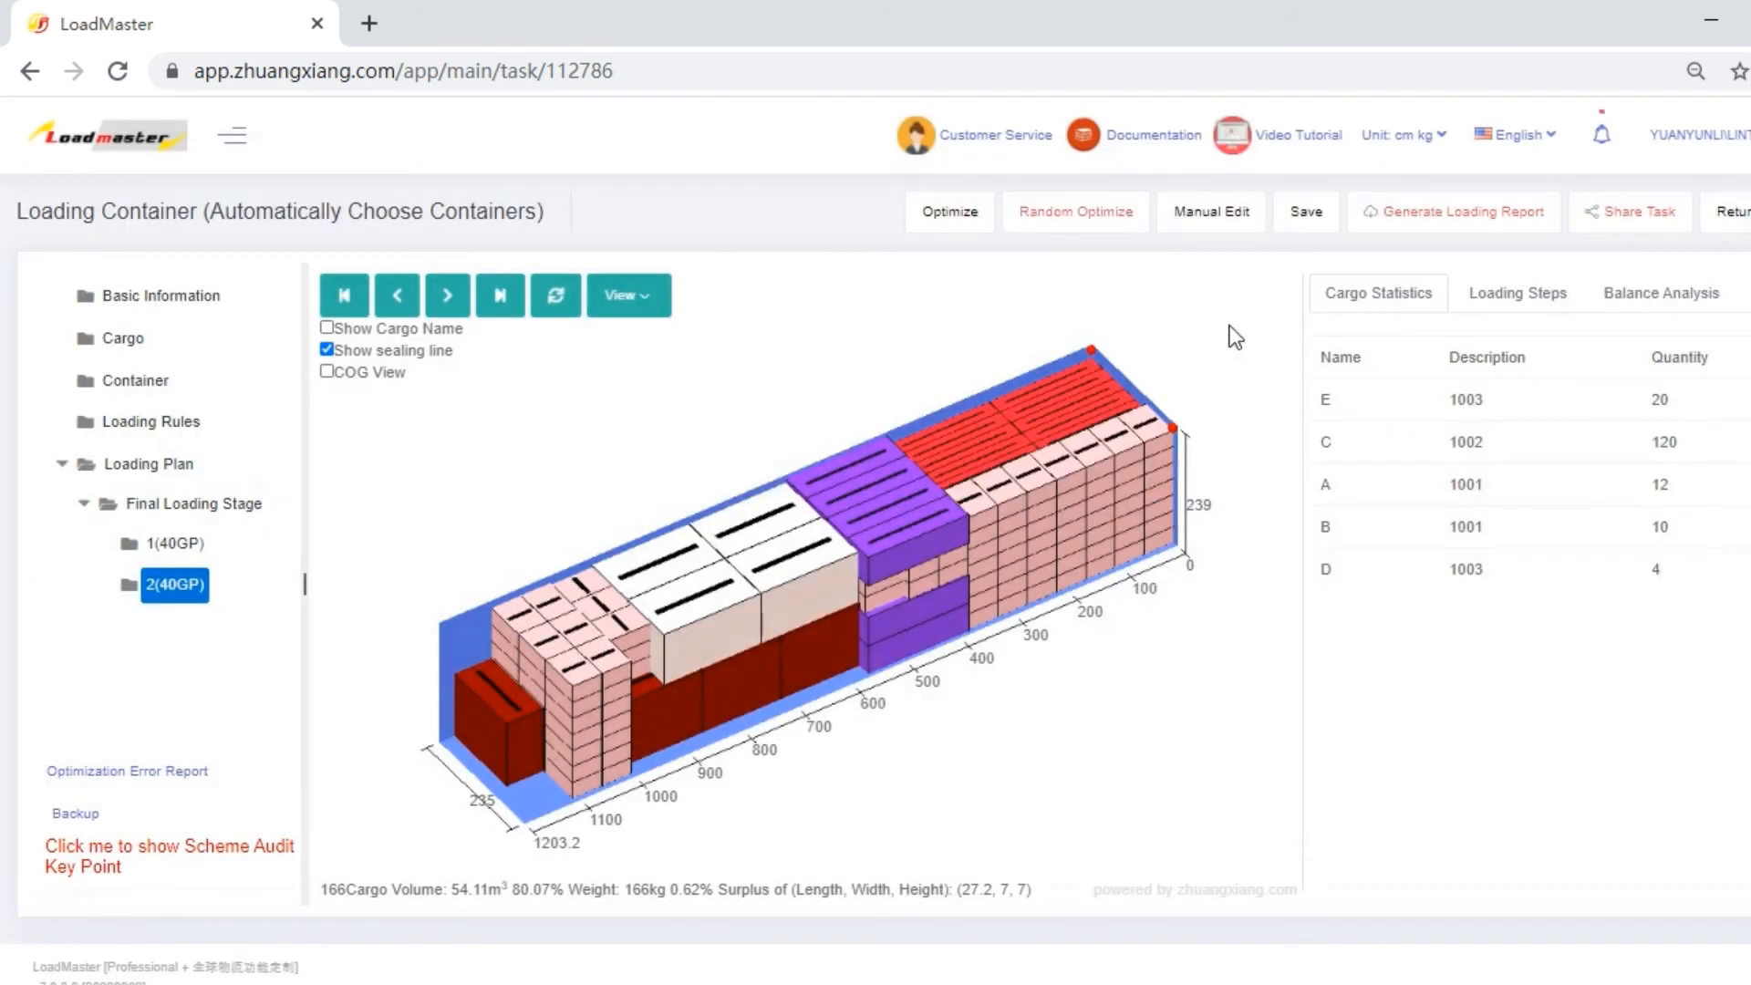